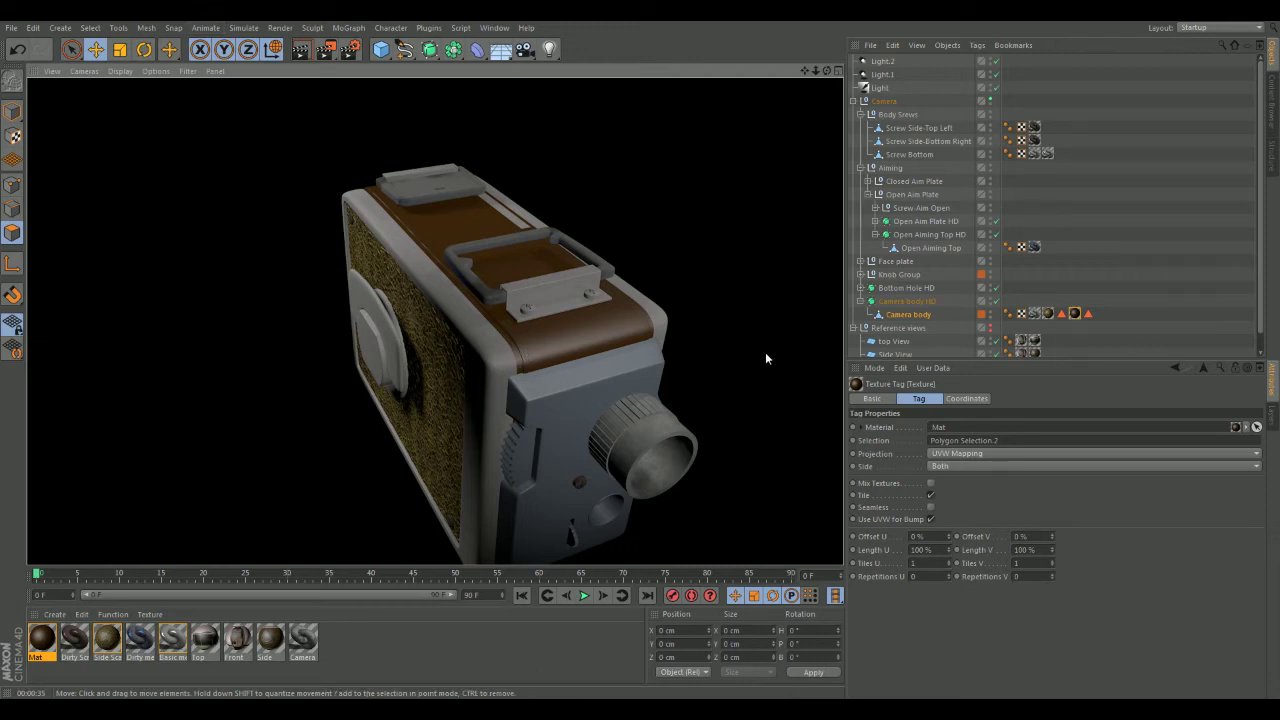
# Undo the last changes back to before the Mat material was assigned to the camera body's selected polygon band
pyautogui.hotkey('ctrl', 'z')
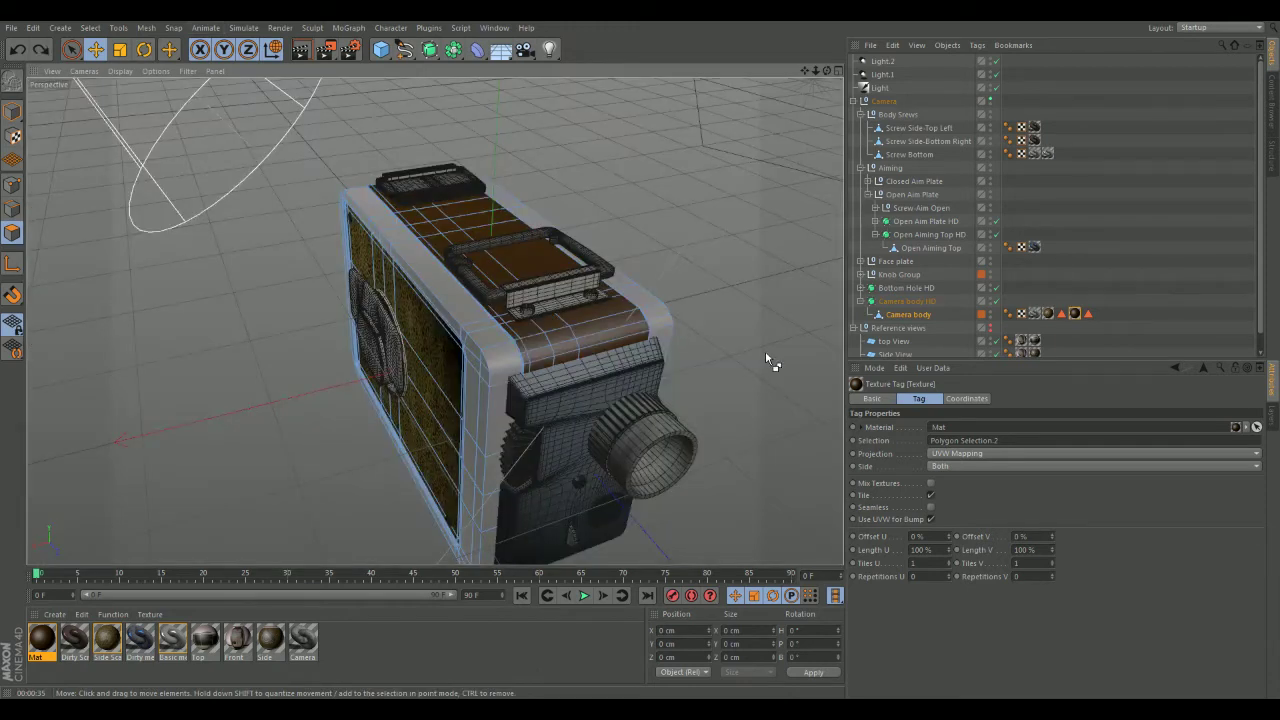
pyautogui.hotkey('ctrl', 'z')
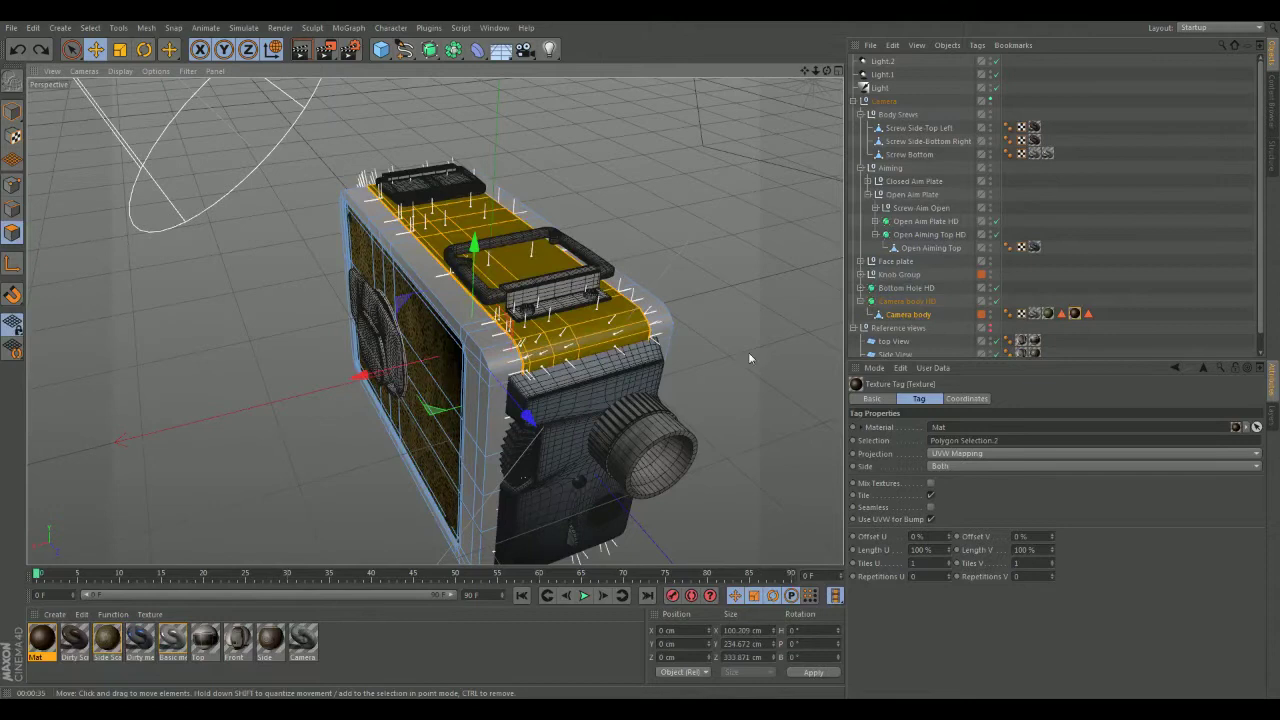
pyautogui.scroll(3, 550, 354)
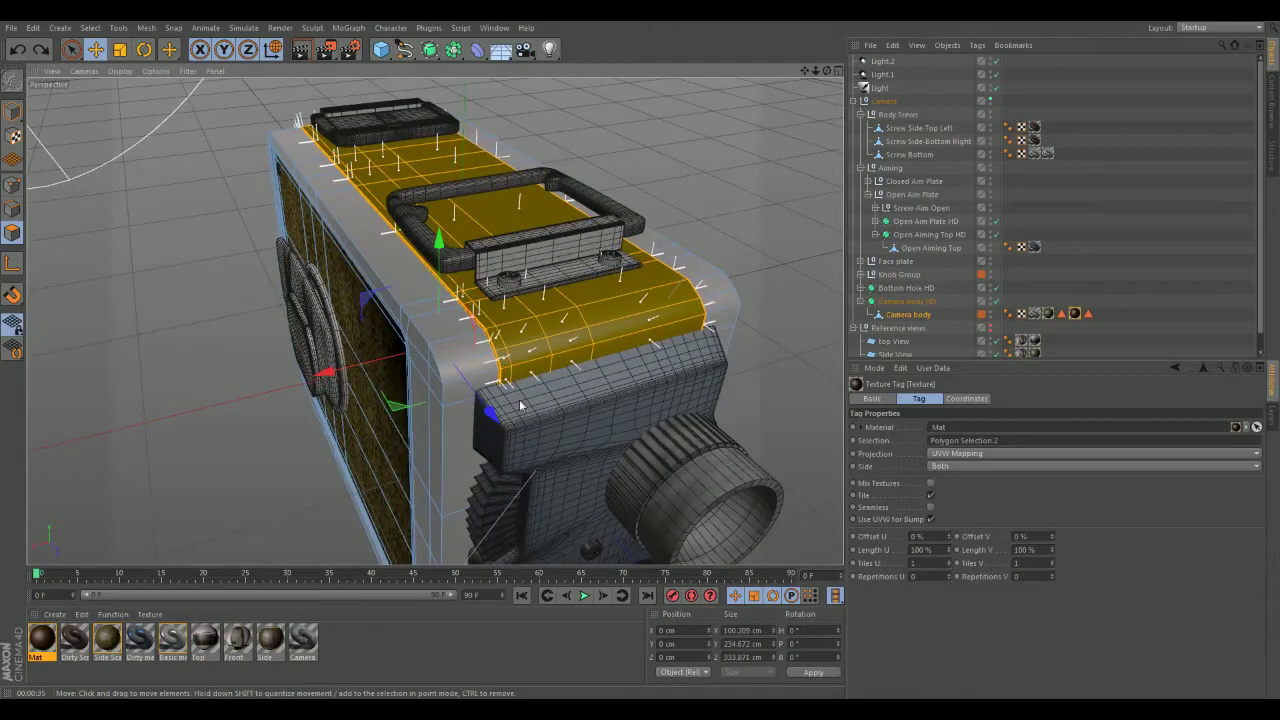
pyautogui.keyDown('alt'); pyautogui.moveTo(520, 405); pyautogui.dragTo(613, 297); pyautogui.keyUp('alt')
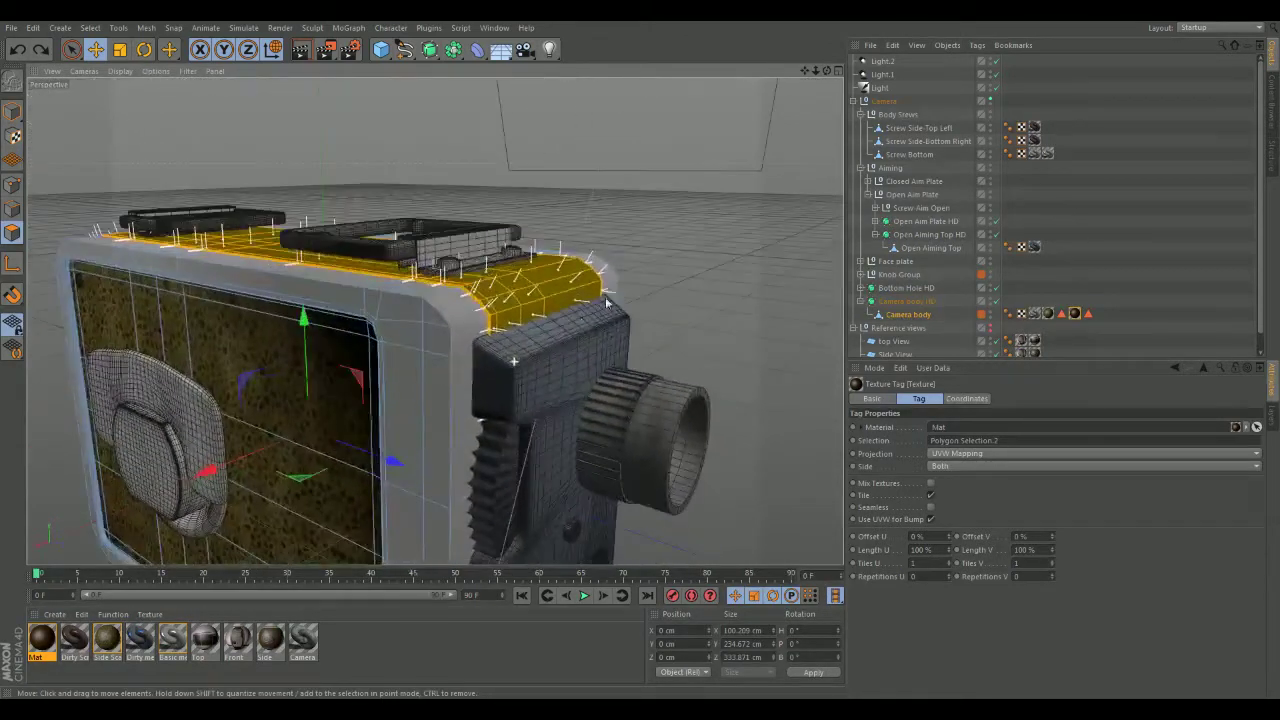
pyautogui.scroll(8, 475, 358)
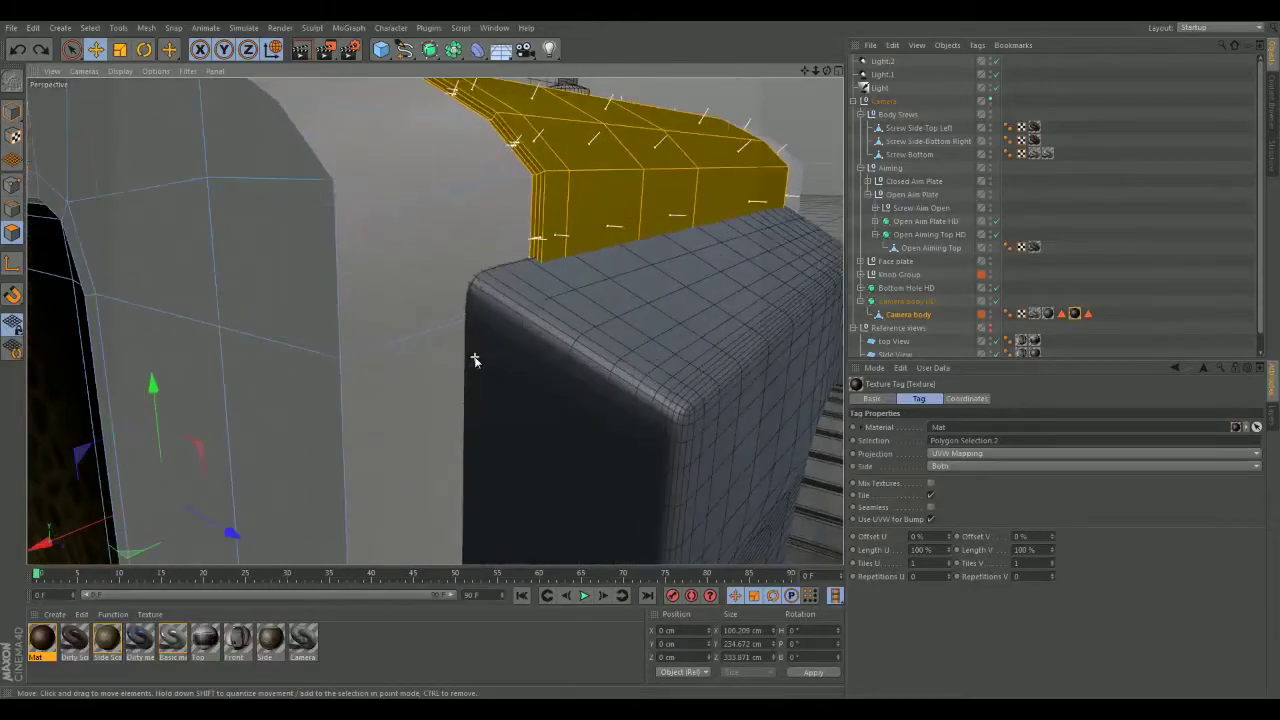
pyautogui.keyDown('alt'); pyautogui.moveTo(475, 360); pyautogui.dragTo(575, 418); pyautogui.keyUp('alt')
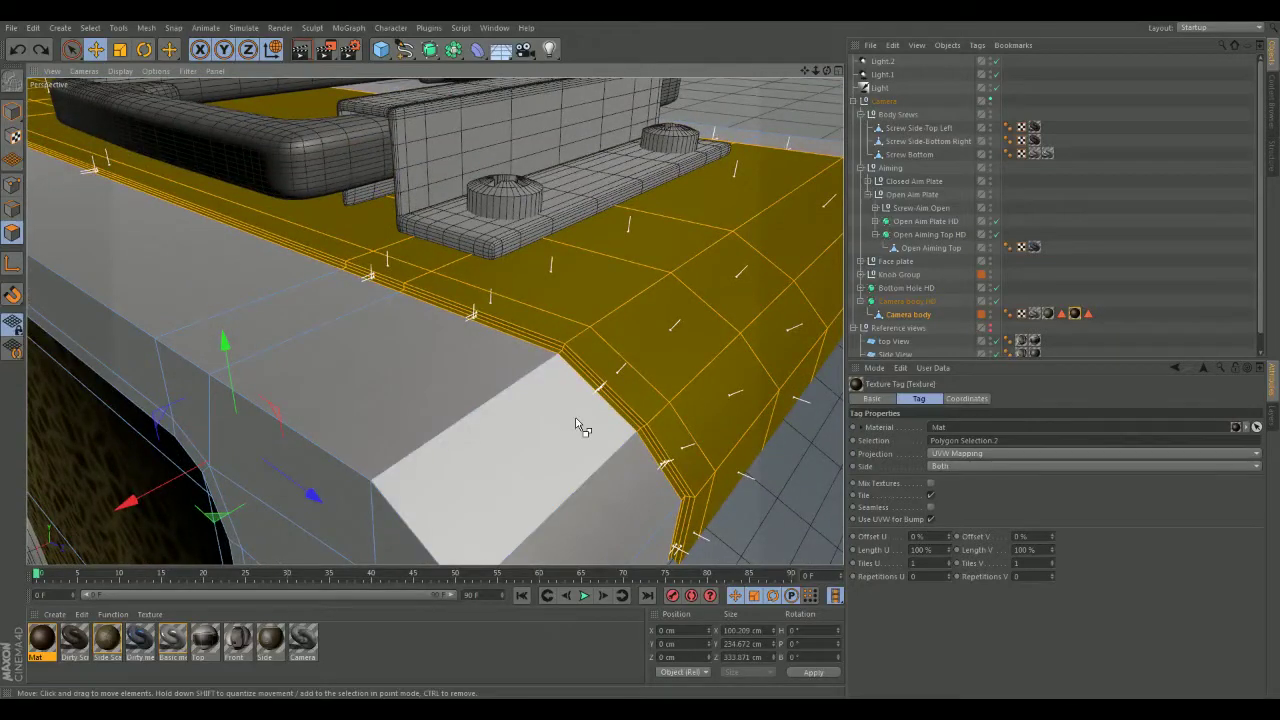
pyautogui.hotkey('ctrl', 'z')
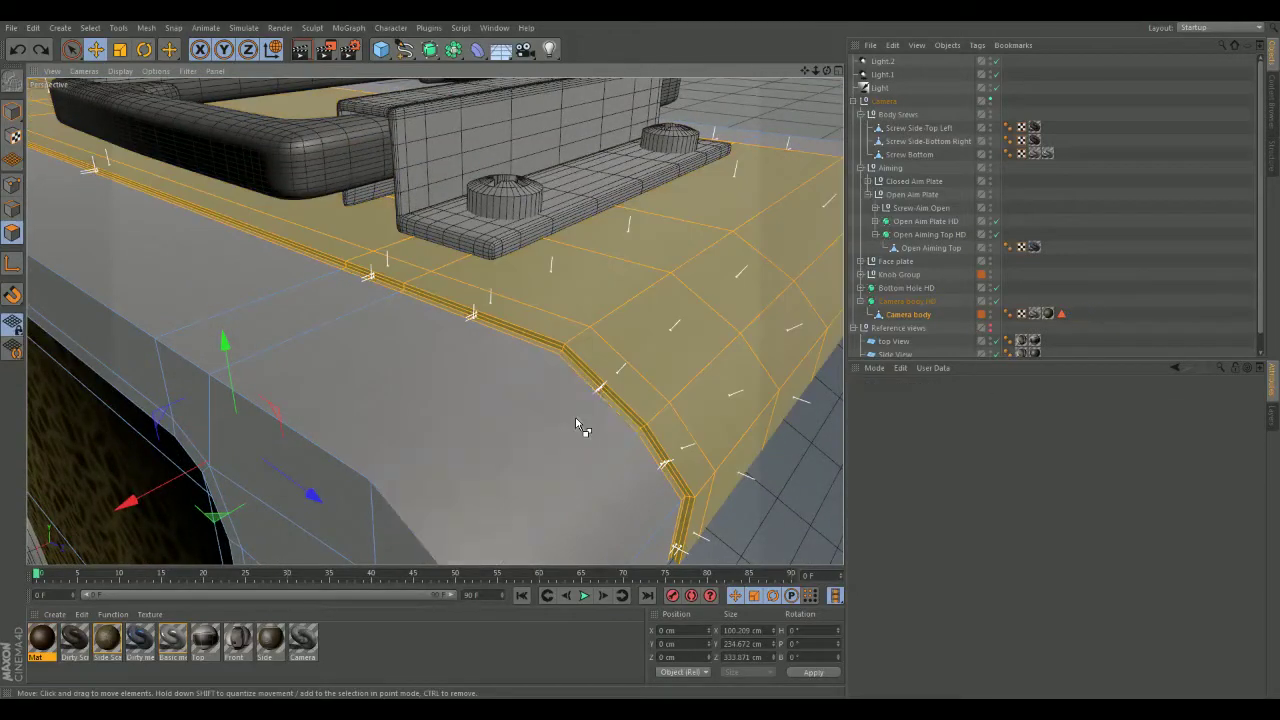
# Deselect the outermost narrow border polygons along the knob side's top edge, from the front corner toward the rear
pyautogui.keyDown('alt'); pyautogui.moveTo(586, 437); pyautogui.dragTo(380, 490); pyautogui.keyUp('alt')
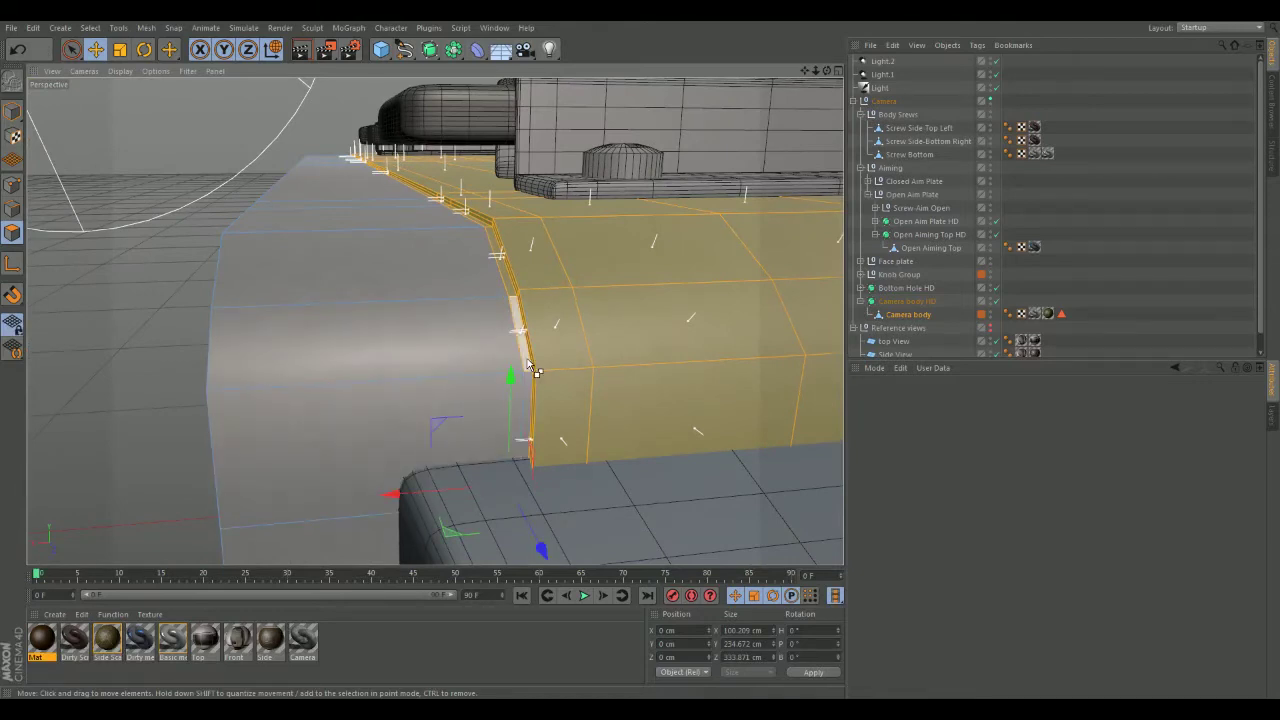
pyautogui.keyDown('alt'); pyautogui.moveTo(471, 266); pyautogui.dragTo(553, 430); pyautogui.keyUp('alt')
pyautogui.scroll(3, 534, 383)
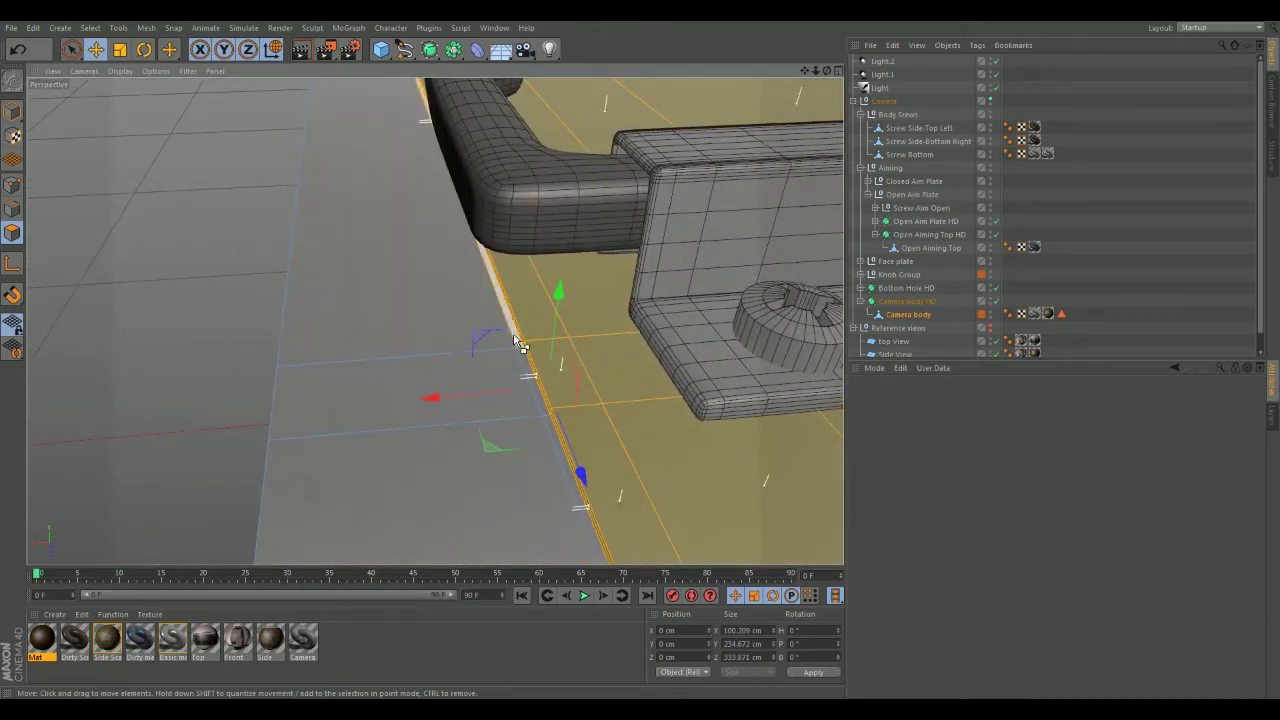
pyautogui.keyDown('alt'); pyautogui.moveTo(445, 267); pyautogui.dragTo(500, 404, button='middle'); pyautogui.keyUp('alt')
pyautogui.keyDown('alt'); pyautogui.moveTo(434, 243); pyautogui.dragTo(523, 403, button='middle'); pyautogui.keyUp('alt')
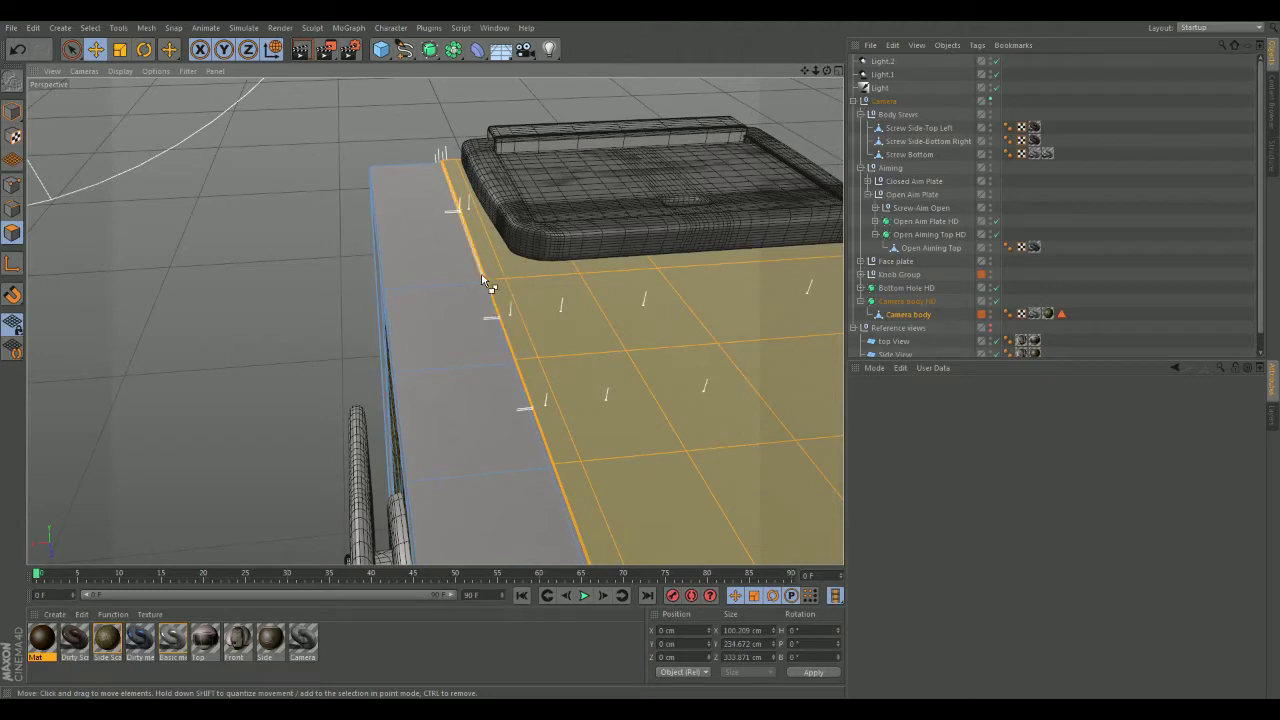
# Deselect the outermost narrow border polygons around the rear top corner and down the rear edge on the knob side
pyautogui.keyDown('alt'); pyautogui.moveTo(484, 283); pyautogui.dragTo(437, 307); pyautogui.keyUp('alt')
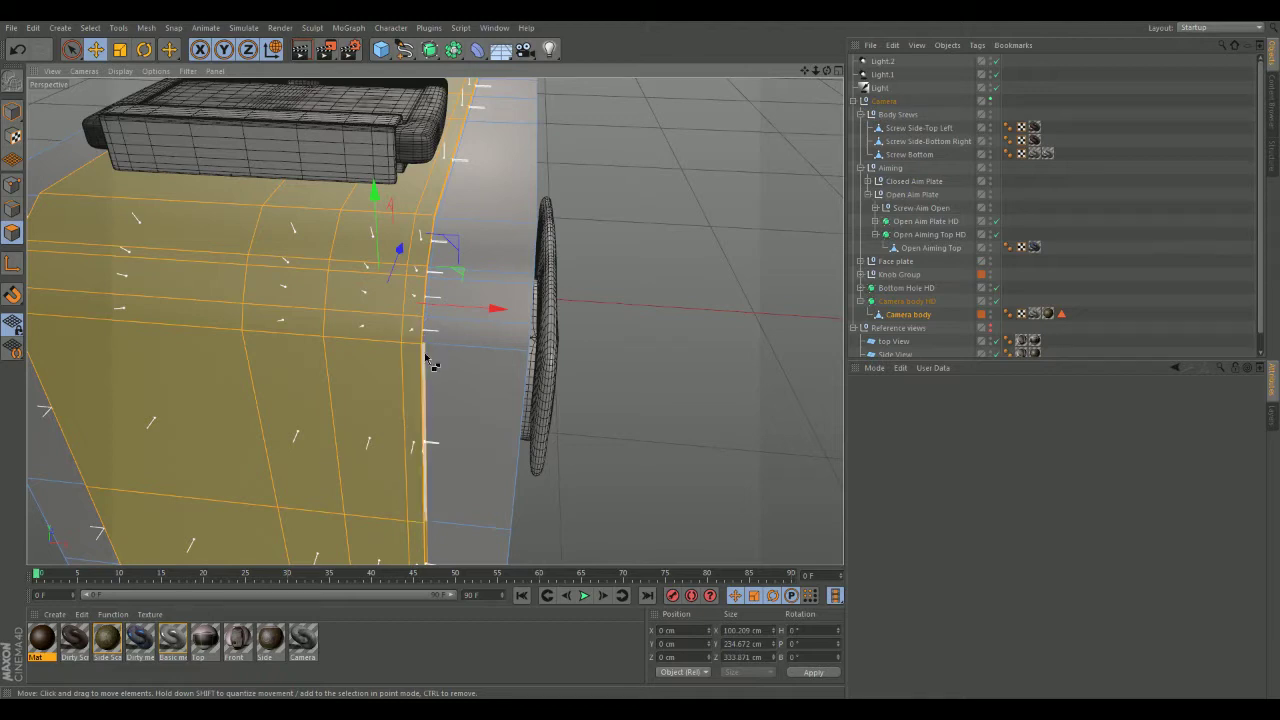
pyautogui.keyDown('alt'); pyautogui.moveTo(507, 375); pyautogui.dragTo(510, 224, button='middle'); pyautogui.keyUp('alt')
pyautogui.keyDown('alt'); pyautogui.moveTo(510, 223); pyautogui.dragTo(455, 196); pyautogui.keyUp('alt')
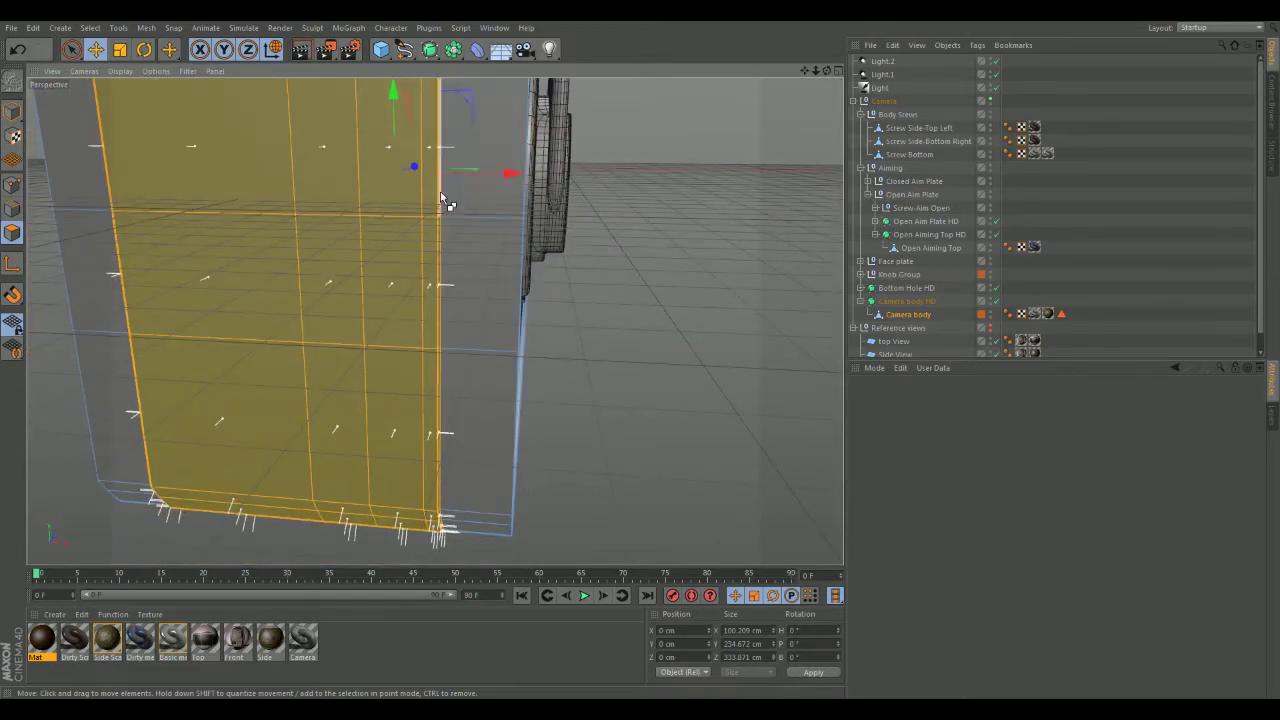
pyautogui.keyDown('alt'); pyautogui.moveTo(439, 227); pyautogui.dragTo(471, 267); pyautogui.keyUp('alt')
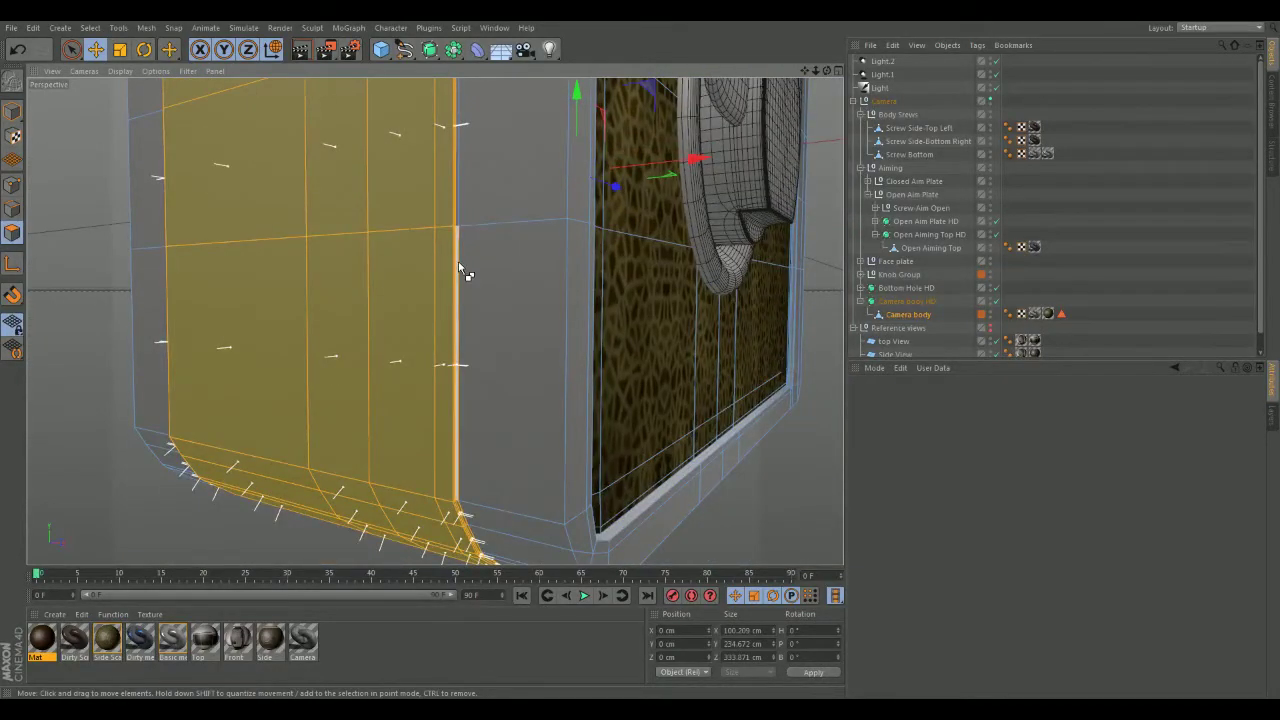
pyautogui.keyDown('alt'); pyautogui.moveTo(493, 372); pyautogui.dragTo(403, 309); pyautogui.keyUp('alt')
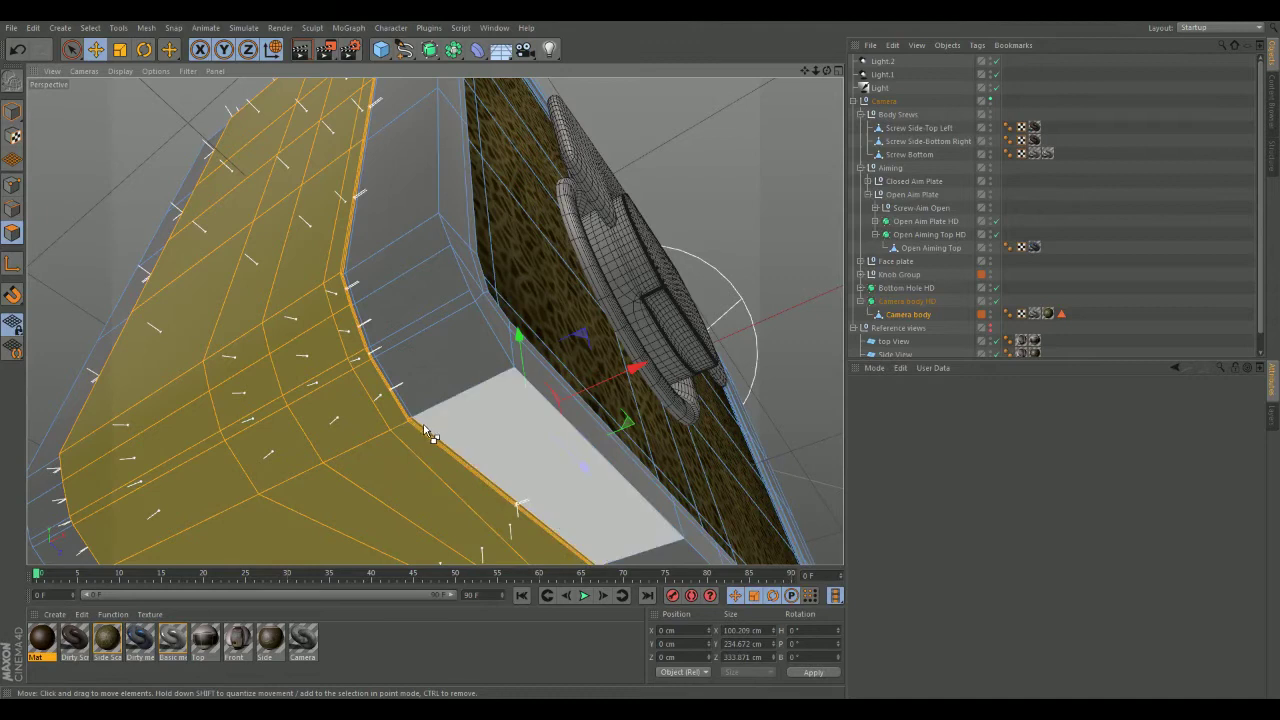
# Deselect the outermost narrow border polygons along the camera body's bottom edge on the knob side, up to the front corner
pyautogui.keyDown('alt'); pyautogui.moveTo(510, 436); pyautogui.dragTo(212, 304); pyautogui.keyUp('alt')
pyautogui.keyDown('alt'); pyautogui.moveTo(540, 365); pyautogui.dragTo(393, 416, button='middle'); pyautogui.keyUp('alt')
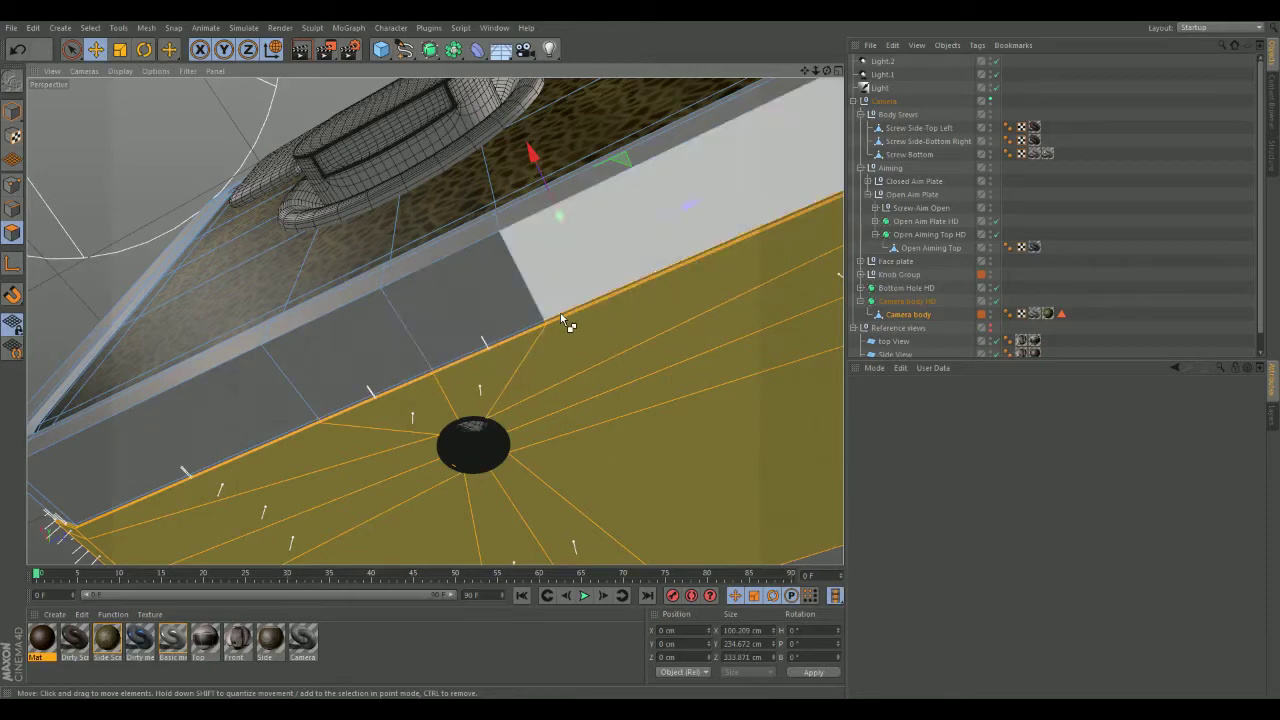
pyautogui.keyDown('alt'); pyautogui.moveTo(694, 286); pyautogui.dragTo(503, 344); pyautogui.keyUp('alt')
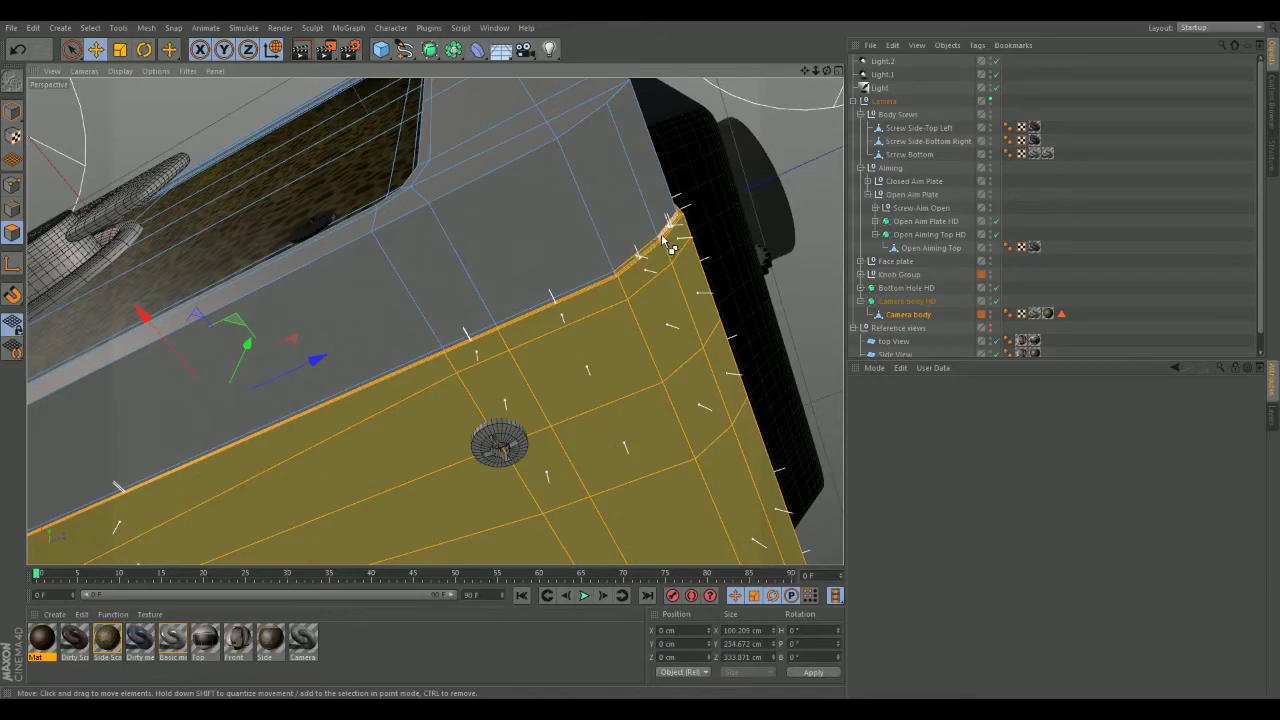
pyautogui.keyDown('alt'); pyautogui.moveTo(638, 285); pyautogui.dragTo(603, 384); pyautogui.keyUp('alt')
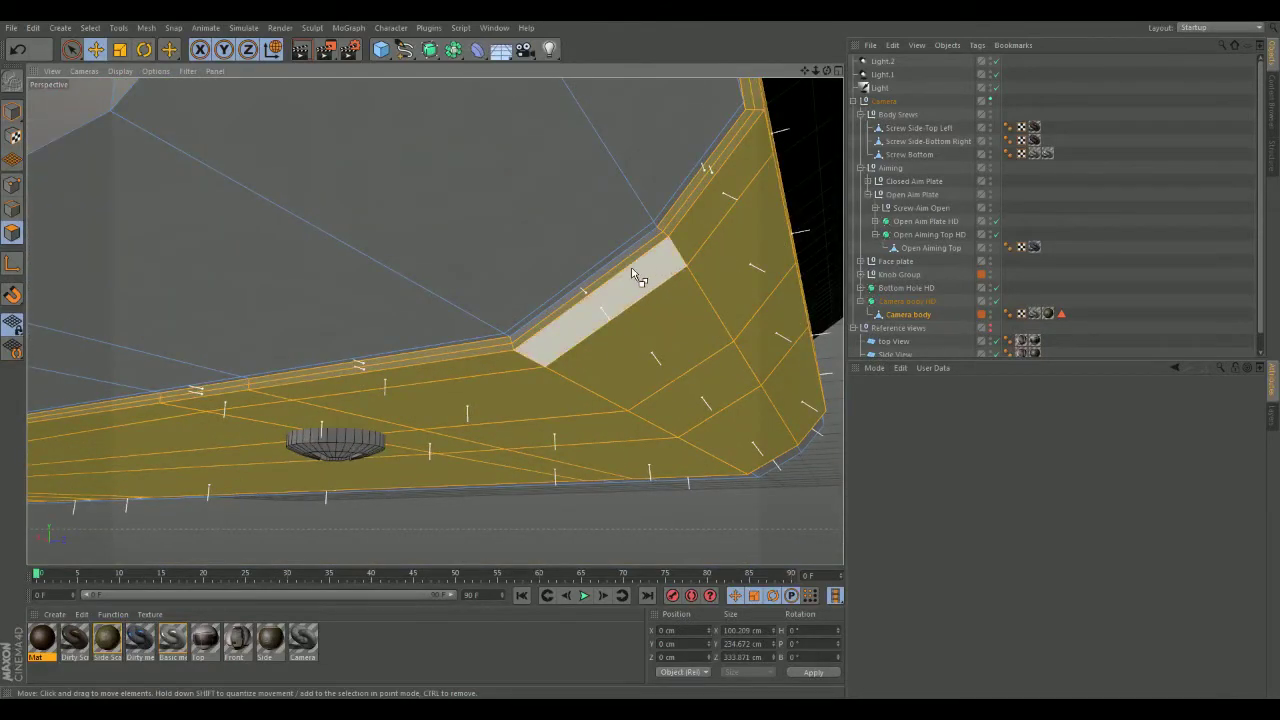
# Deselect the outermost border polygons around the bottom front corner and up the front edge behind the face plate
pyautogui.keyDown('alt'); pyautogui.moveTo(726, 240); pyautogui.dragTo(500, 449); pyautogui.keyUp('alt')
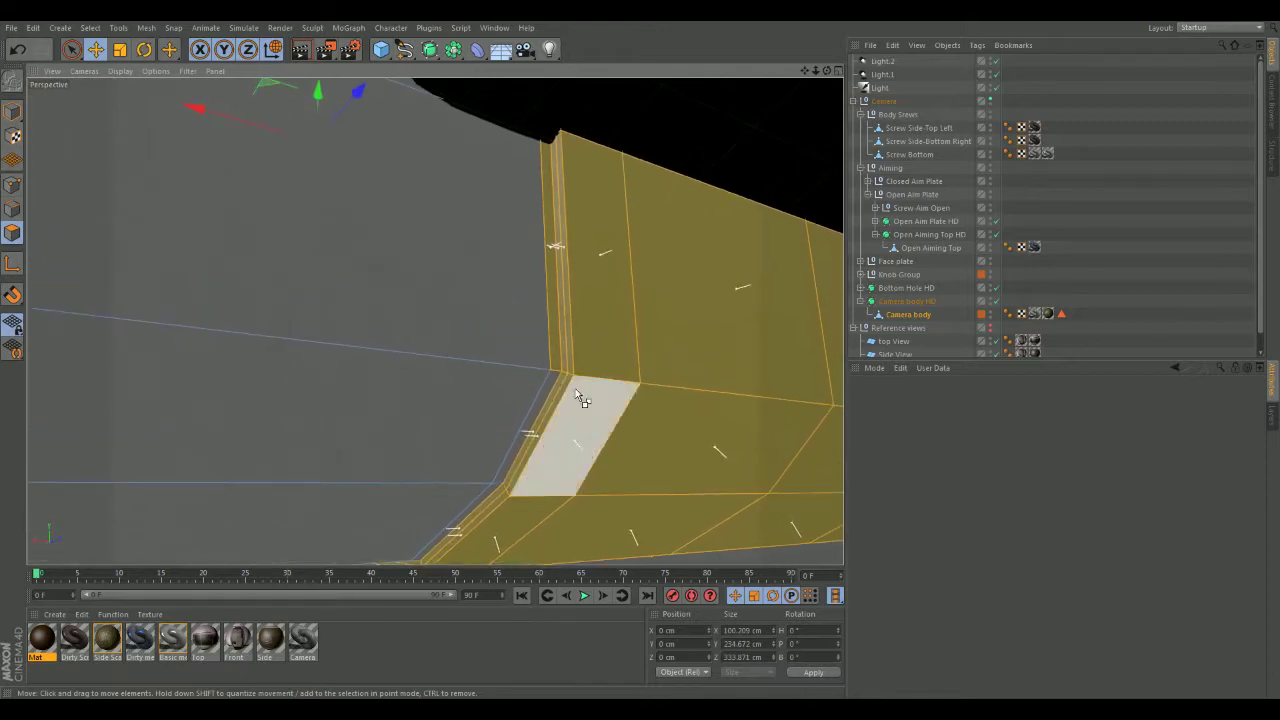
pyautogui.keyDown('alt'); pyautogui.moveTo(555, 350); pyautogui.dragTo(541, 275); pyautogui.keyUp('alt')
pyautogui.keyDown('alt'); pyautogui.moveTo(541, 273); pyautogui.dragTo(536, 528, button='middle'); pyautogui.keyUp('alt')
pyautogui.keyDown('alt'); pyautogui.moveTo(534, 292); pyautogui.dragTo(524, 552, button='middle'); pyautogui.keyUp('alt')
pyautogui.keyDown('alt'); pyautogui.moveTo(535, 150); pyautogui.dragTo(493, 433, button='middle'); pyautogui.keyUp('alt')
pyautogui.keyDown('alt'); pyautogui.moveTo(493, 433); pyautogui.dragTo(535, 411); pyautogui.keyUp('alt')
pyautogui.scroll(2, 445, 322)
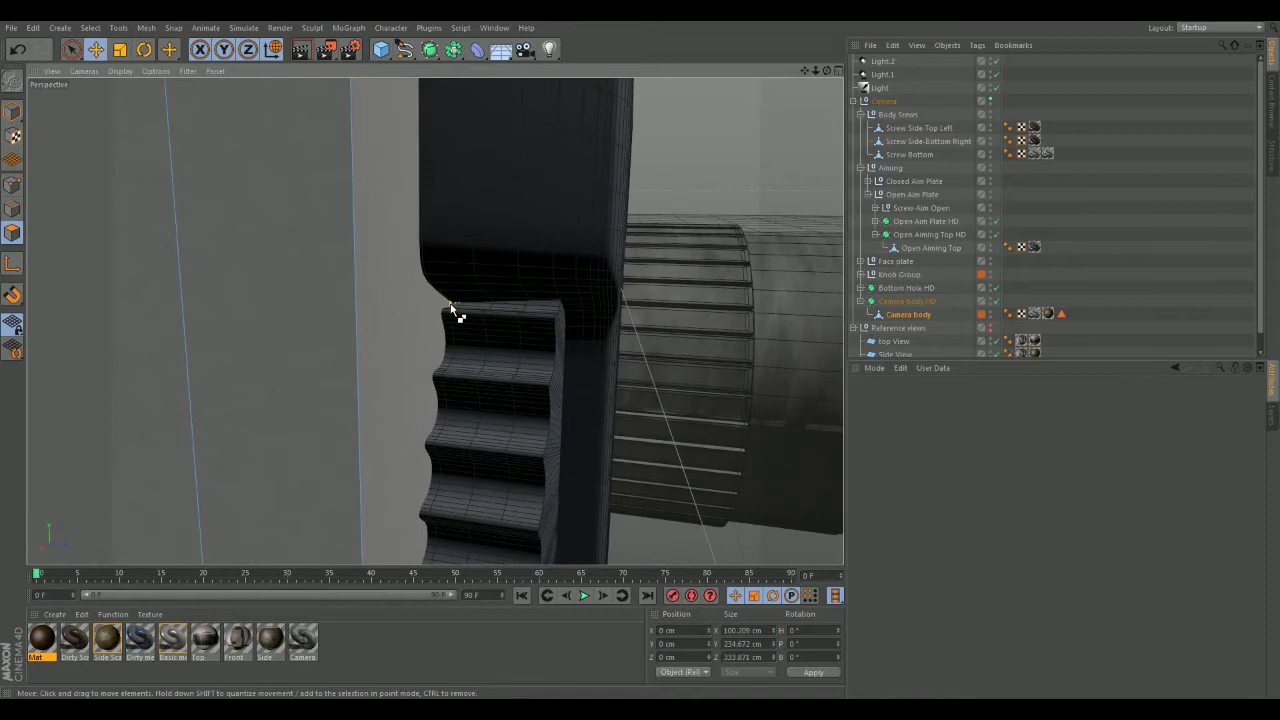
pyautogui.keyDown('alt'); pyautogui.moveTo(508, 384); pyautogui.dragTo(430, 150); pyautogui.keyUp('alt')
pyautogui.keyDown('alt'); pyautogui.moveTo(508, 210); pyautogui.dragTo(441, 224); pyautogui.keyUp('alt')
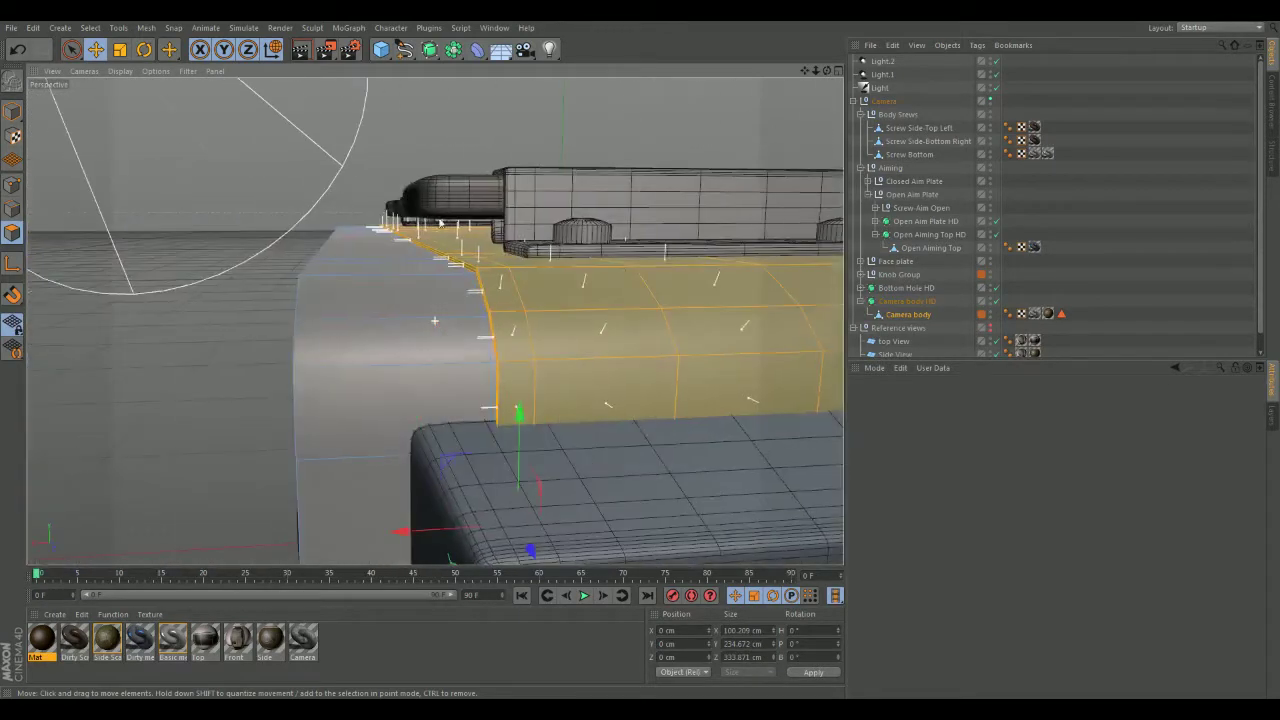
# Deselect the outermost border polygons around the front top corner opposite the knob side, undoing the accidental deselection of everything
pyautogui.keyDown('alt'); pyautogui.moveTo(577, 260); pyautogui.dragTo(500, 272); pyautogui.keyUp('alt')
pyautogui.keyDown('alt'); pyautogui.moveTo(500, 272); pyautogui.dragTo(420, 272, button='middle'); pyautogui.keyUp('alt')
pyautogui.keyDown('alt'); pyautogui.moveTo(700, 243); pyautogui.dragTo(616, 238); pyautogui.keyUp('alt')
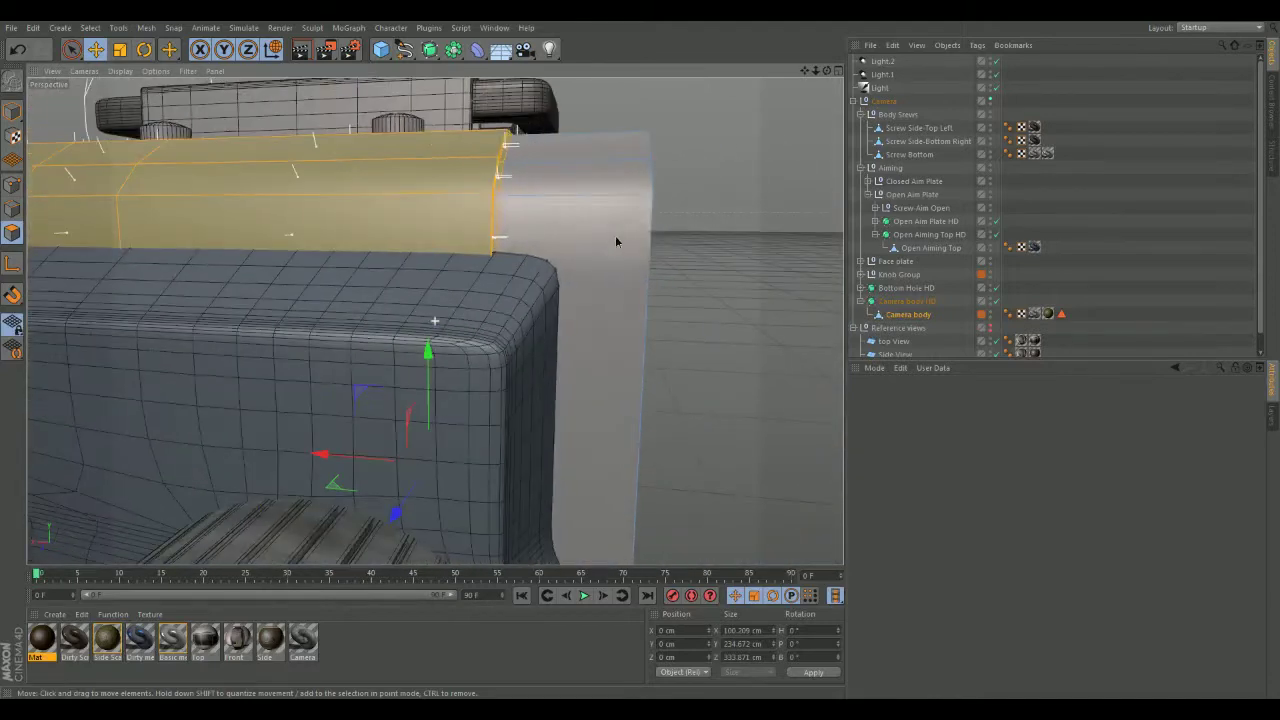
pyautogui.scroll(2, 606, 212)
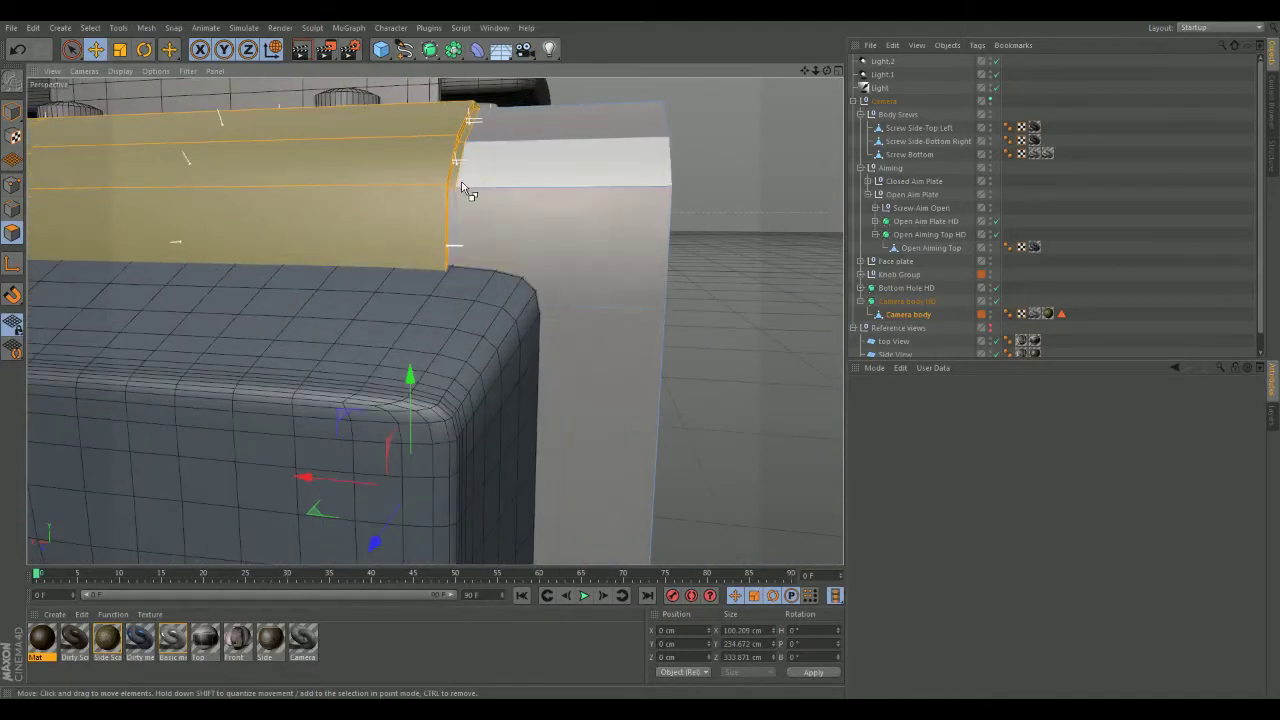
pyautogui.keyDown('alt'); pyautogui.moveTo(540, 135); pyautogui.dragTo(427, 335); pyautogui.keyUp('alt')
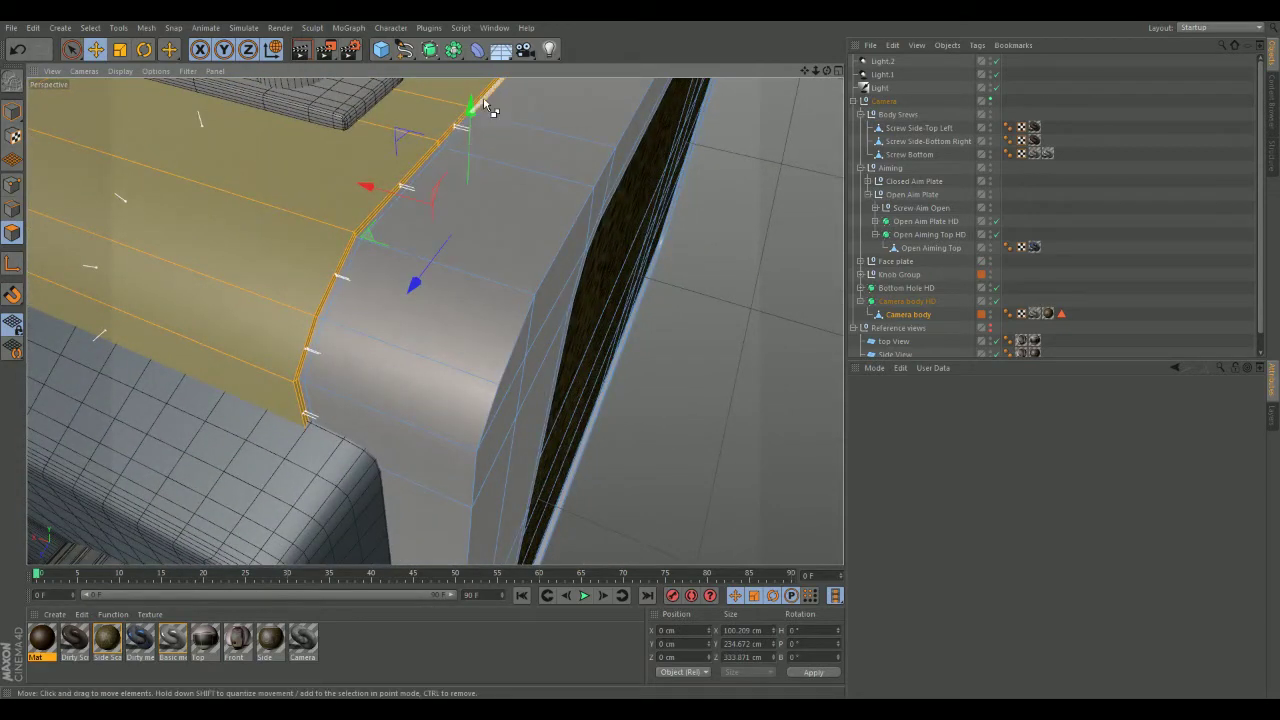
pyautogui.hotkey('ctrl', 'shift', 'a')
pyautogui.hotkey('ctrl', 'z')
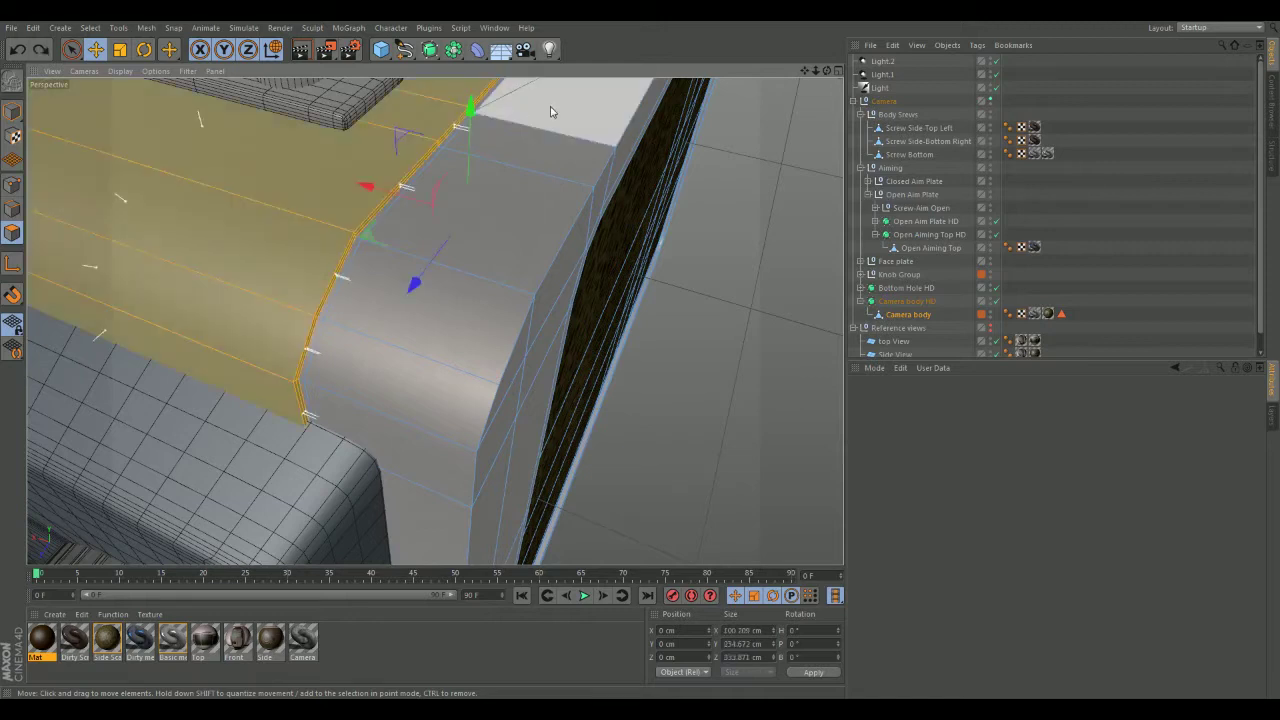
# Remove the outermost border polygons from the selection along the top edge opposite the knob side, toward the rear corner
pyautogui.keyDown('alt'); pyautogui.moveTo(550, 107); pyautogui.dragTo(317, 369, button='middle'); pyautogui.keyUp('alt')
pyautogui.keyDown('alt'); pyautogui.moveTo(506, 149); pyautogui.dragTo(405, 343, button='middle'); pyautogui.keyUp('alt')
pyautogui.keyDown('alt'); pyautogui.moveTo(489, 276); pyautogui.dragTo(429, 354, button='middle'); pyautogui.keyUp('alt')
pyautogui.scroll(4, 480, 227)
pyautogui.keyDown('ctrl'); pyautogui.click(405, 209); pyautogui.keyUp('ctrl')
pyautogui.keyDown('alt'); pyautogui.moveTo(469, 144); pyautogui.dragTo(552, 295); pyautogui.keyUp('alt')
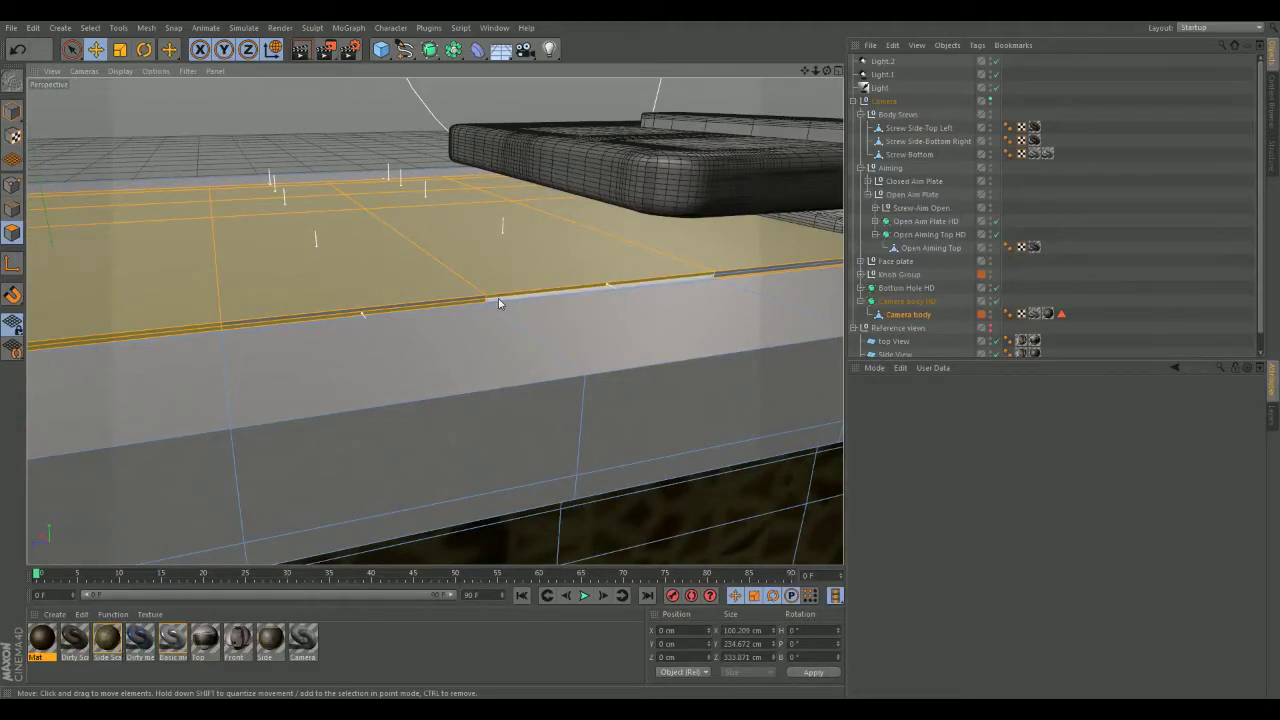
pyautogui.keyDown('alt'); pyautogui.moveTo(680, 303); pyautogui.dragTo(494, 314); pyautogui.keyUp('alt')
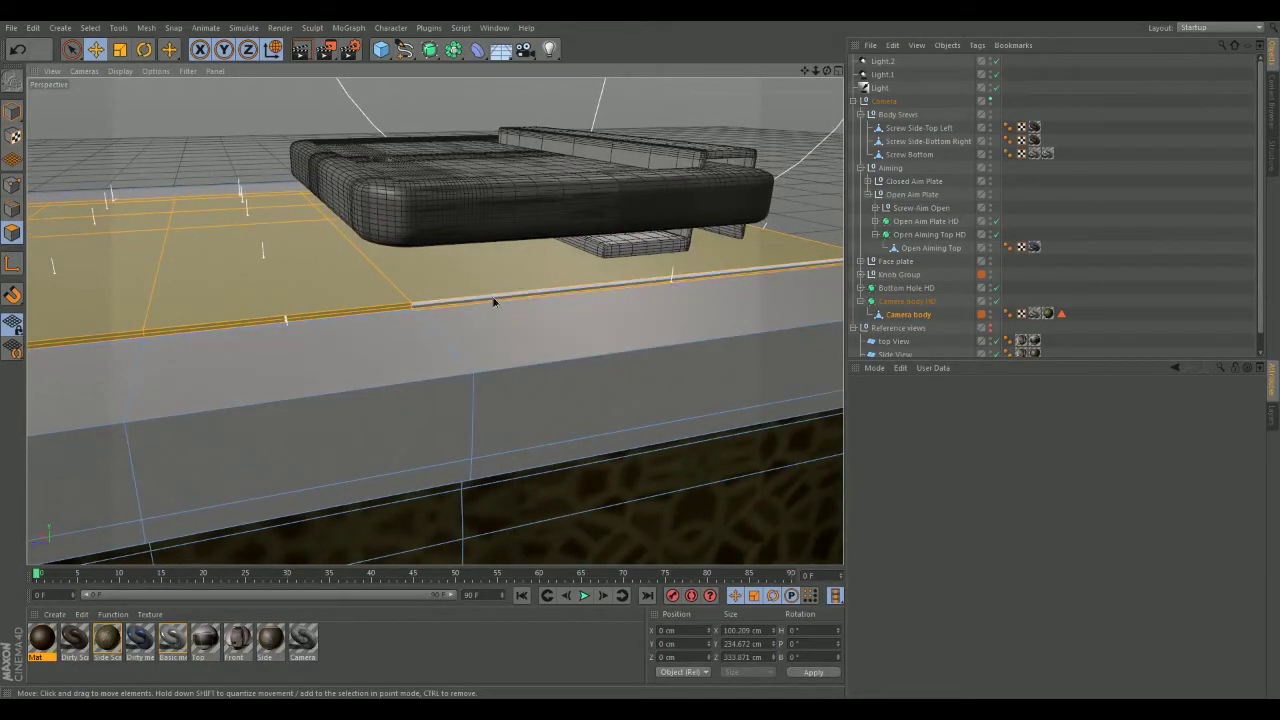
pyautogui.keyDown('alt'); pyautogui.moveTo(500, 308); pyautogui.dragTo(440, 308); pyautogui.keyUp('alt')
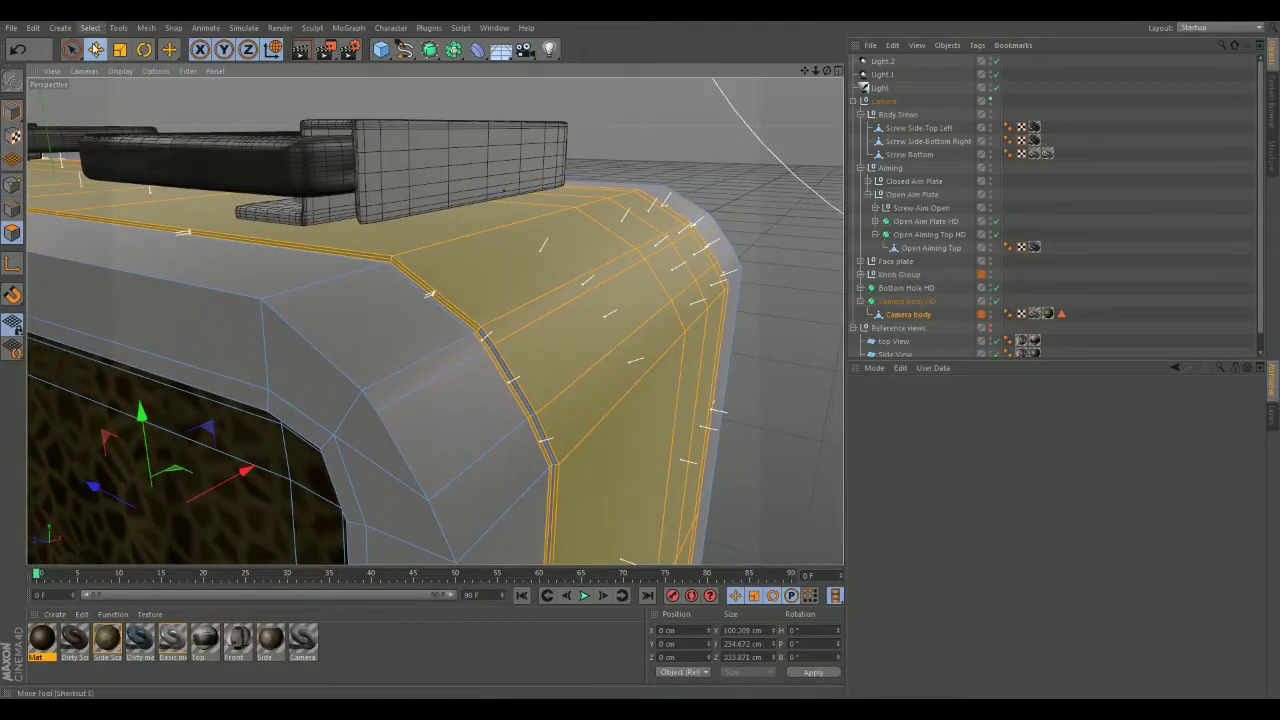
# Examine the Move tool's object axis and modeling axis options
pyautogui.click(95, 49)
pyautogui.click(930, 398)
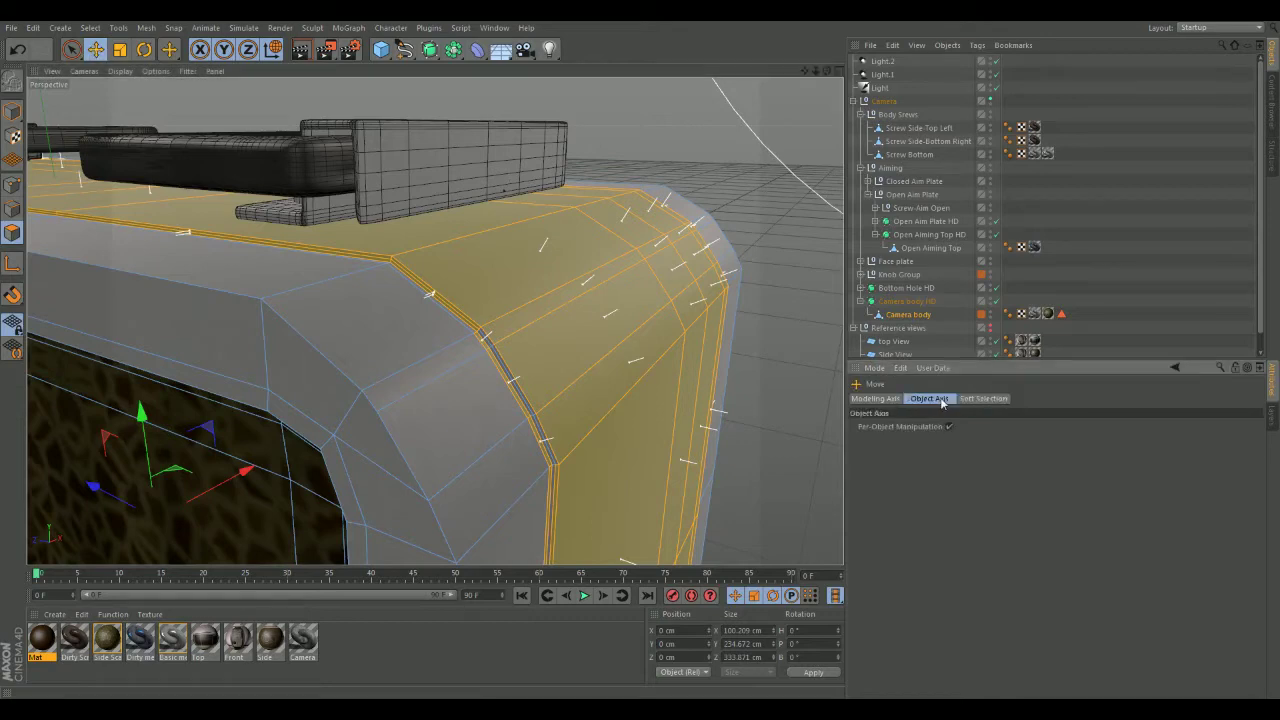
pyautogui.click(880, 398)
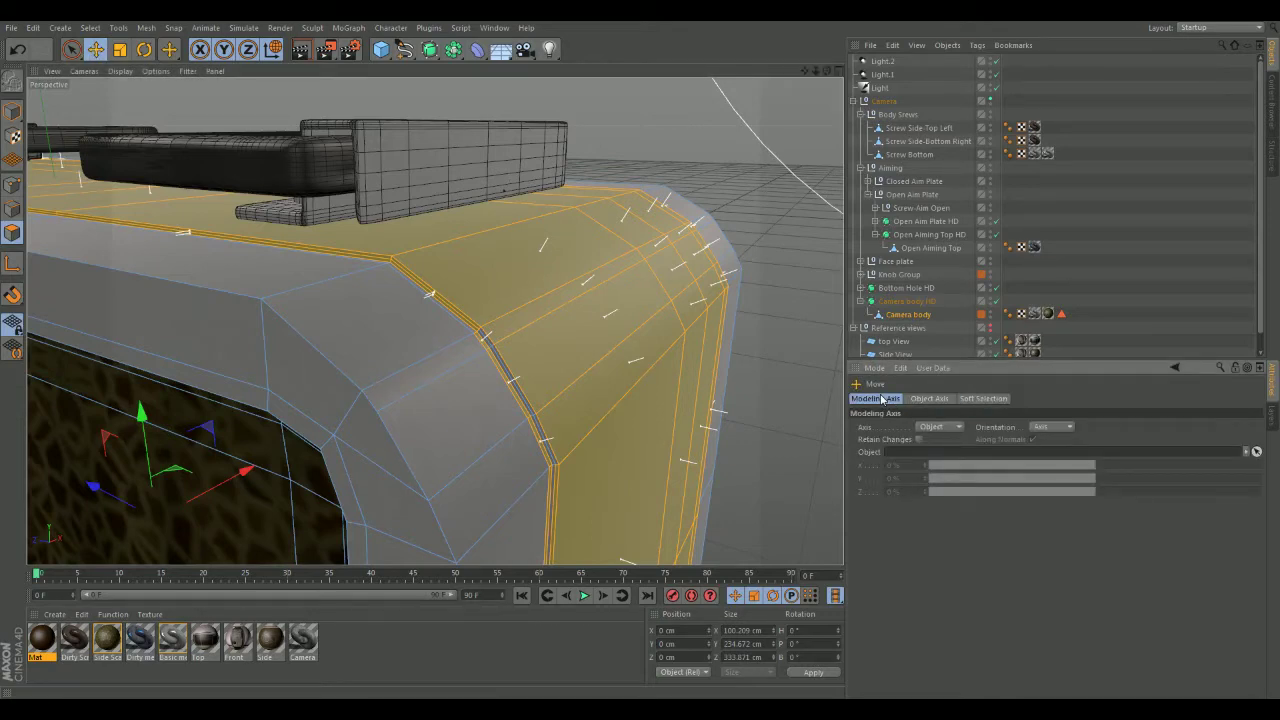
# Deselect the outermost border polygons around the rear top corner and down the rear edge opposite the knob side
pyautogui.keyDown('alt'); pyautogui.moveTo(502, 402); pyautogui.dragTo(438, 243); pyautogui.keyUp('alt')
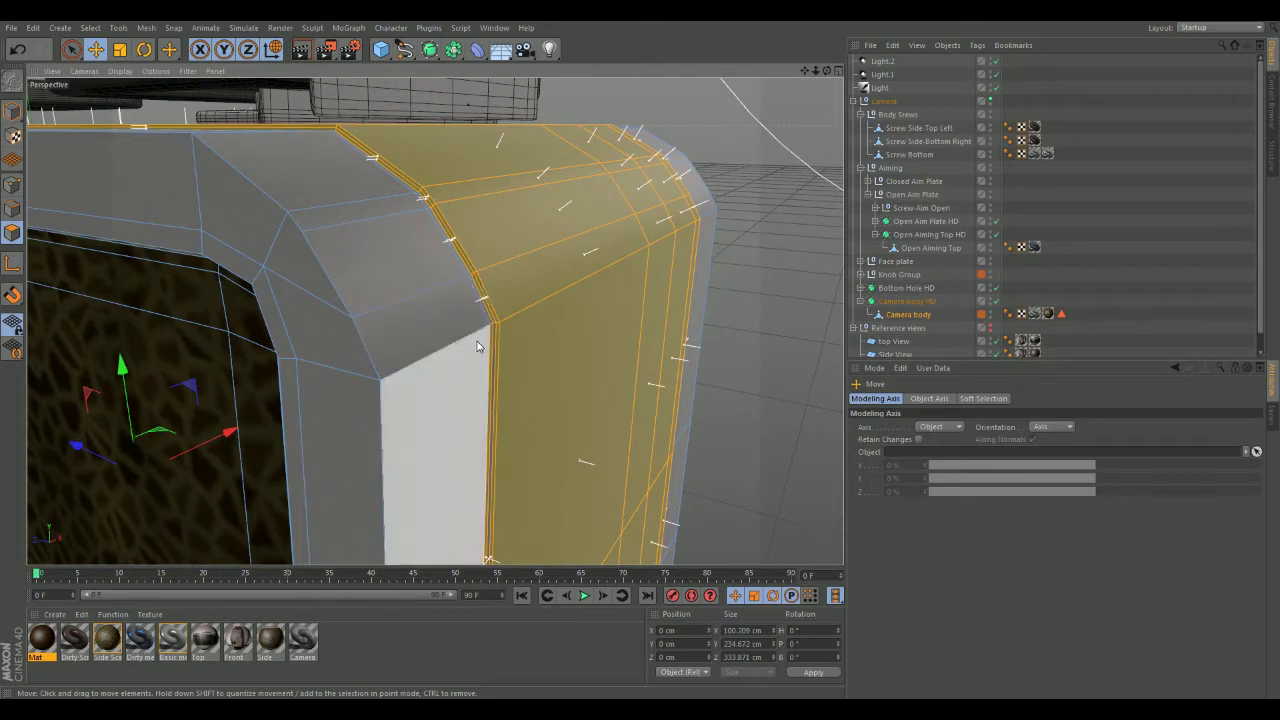
pyautogui.keyDown('alt'); pyautogui.moveTo(497, 375); pyautogui.dragTo(447, 242); pyautogui.keyUp('alt')
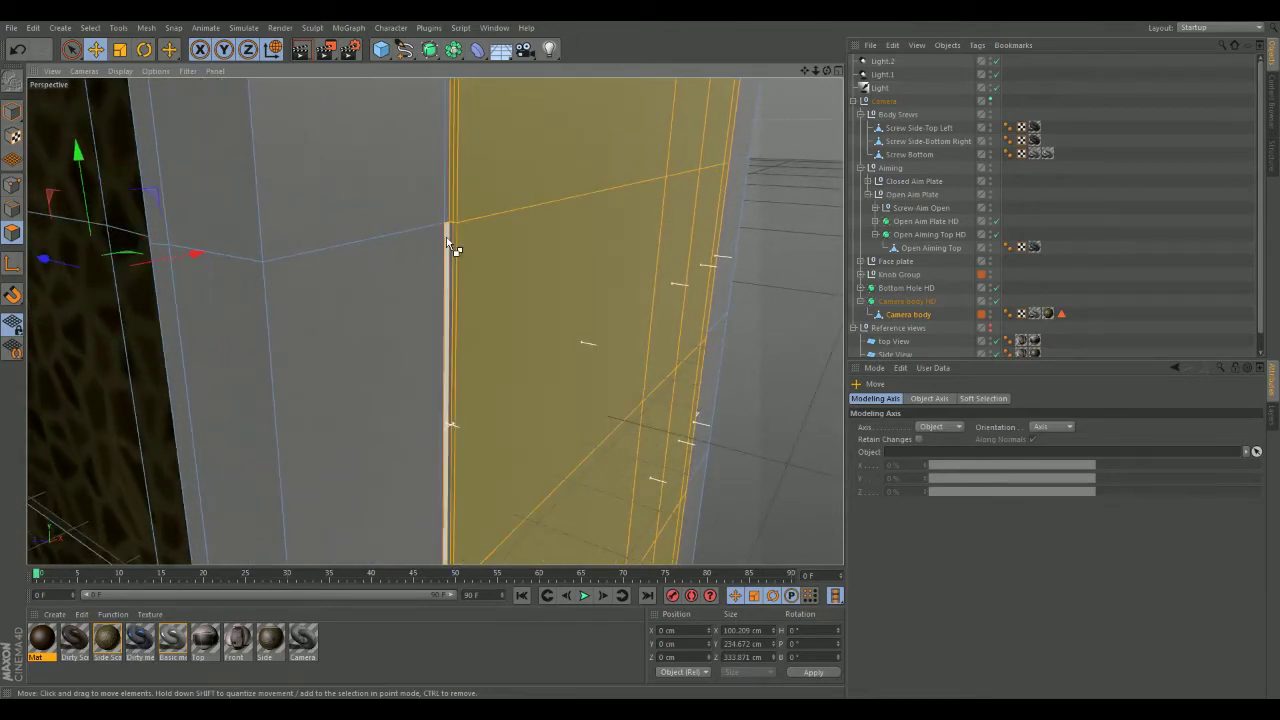
pyautogui.keyDown('alt'); pyautogui.moveTo(497, 385); pyautogui.dragTo(445, 160); pyautogui.keyUp('alt')
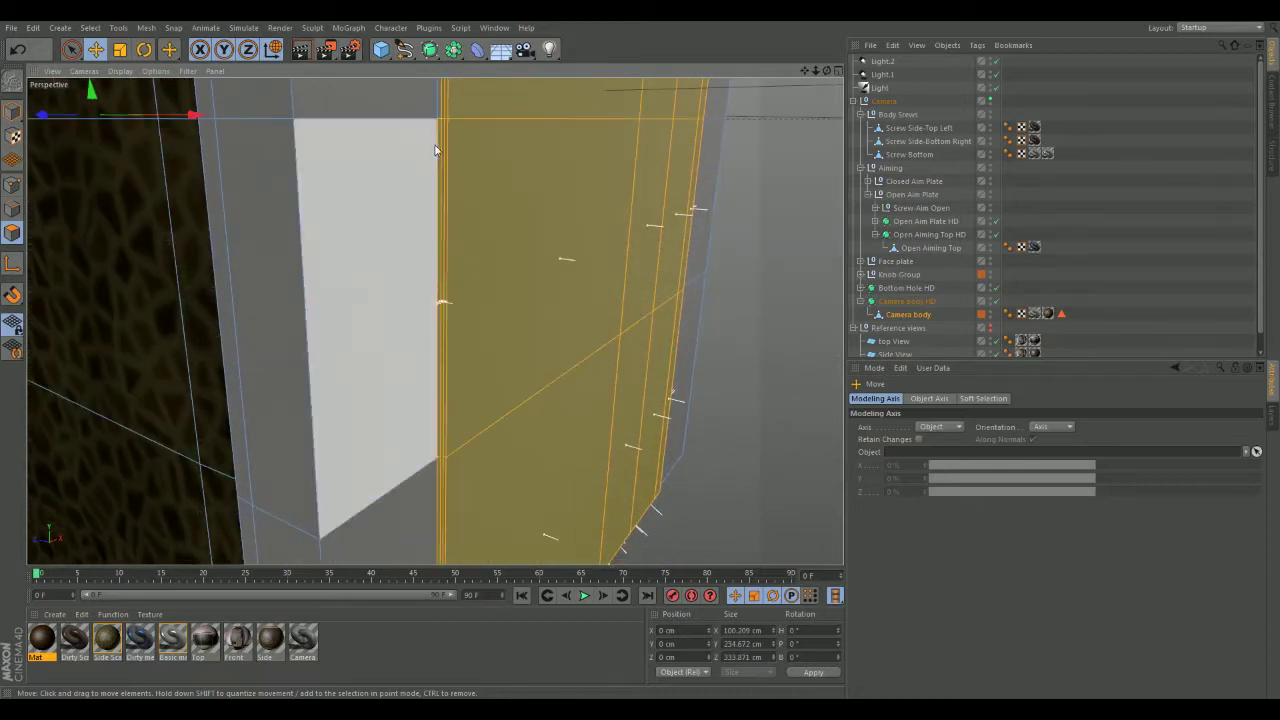
pyautogui.keyDown('alt'); pyautogui.moveTo(486, 278); pyautogui.dragTo(478, 340); pyautogui.keyUp('alt')
pyautogui.keyDown('alt'); pyautogui.moveTo(491, 397); pyautogui.dragTo(490, 214); pyautogui.keyUp('alt')
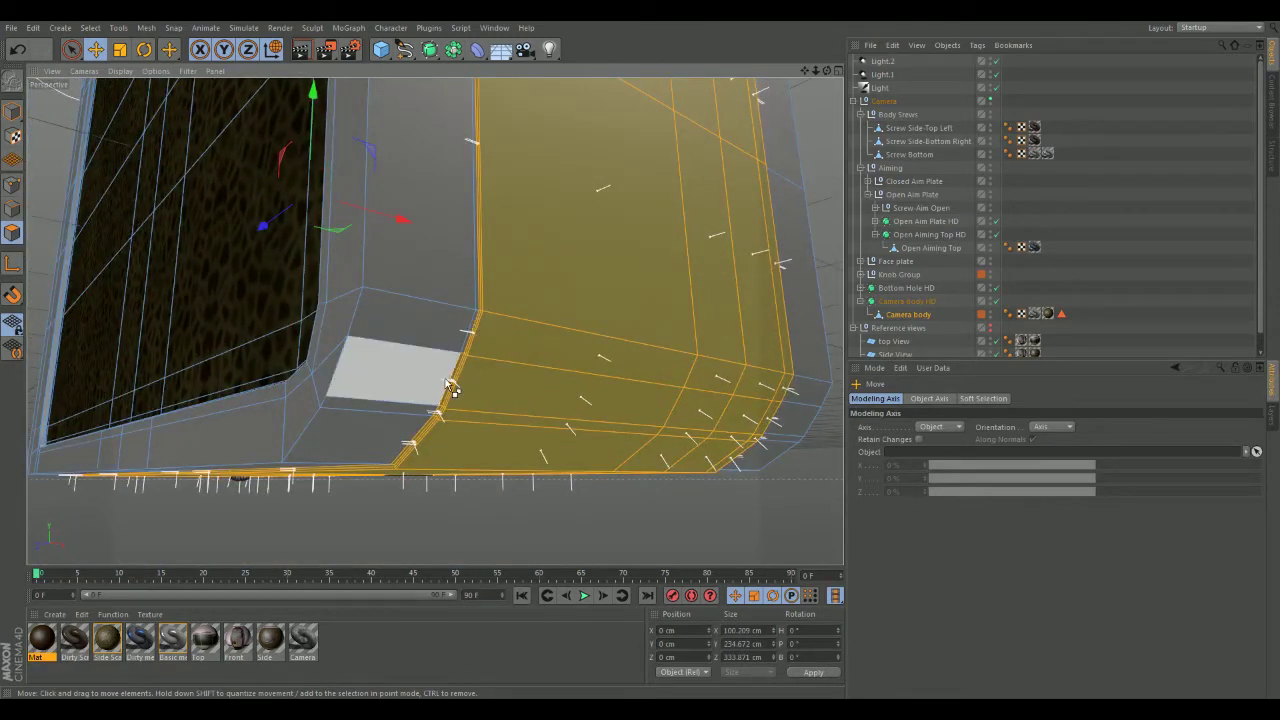
# Deselect the outermost border polygons around the rear bottom corner and along the bottom edge opposite the knob side
pyautogui.scroll(3, 450, 397)
pyautogui.keyDown('alt'); pyautogui.moveTo(434, 320); pyautogui.dragTo(575, 342); pyautogui.keyUp('alt')
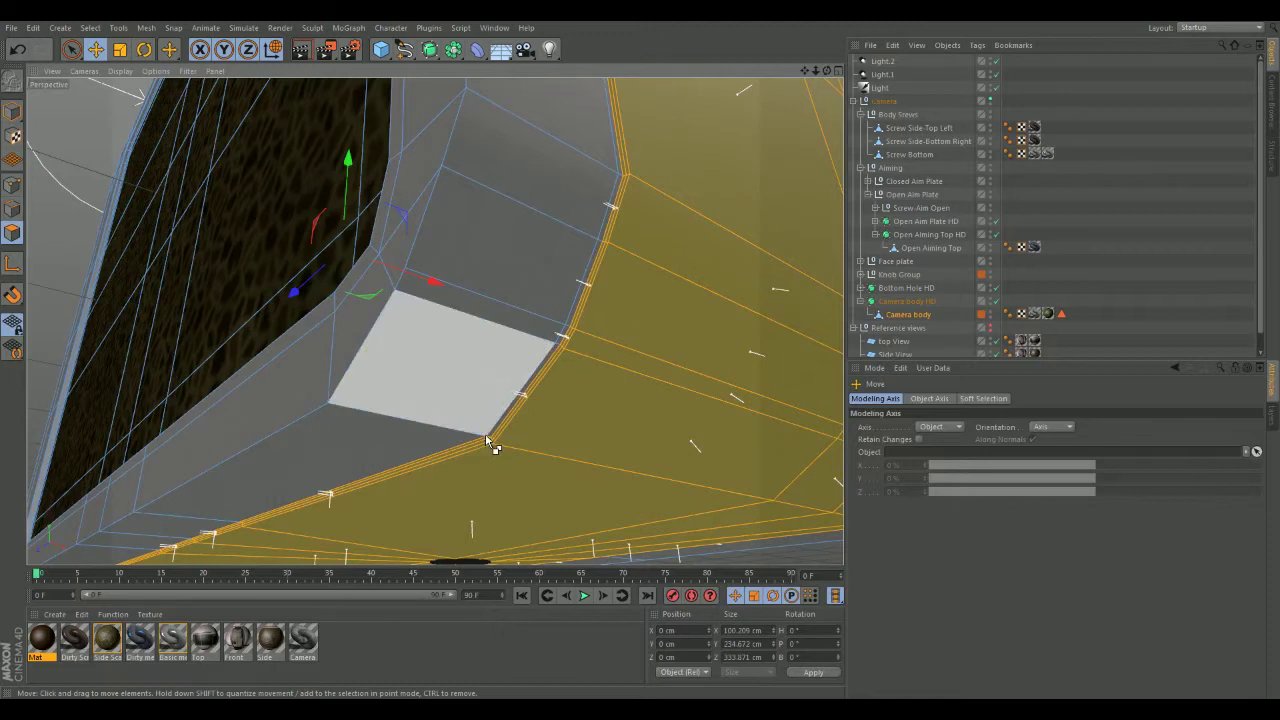
pyautogui.keyDown('alt'); pyautogui.moveTo(485, 434); pyautogui.dragTo(594, 289); pyautogui.keyUp('alt')
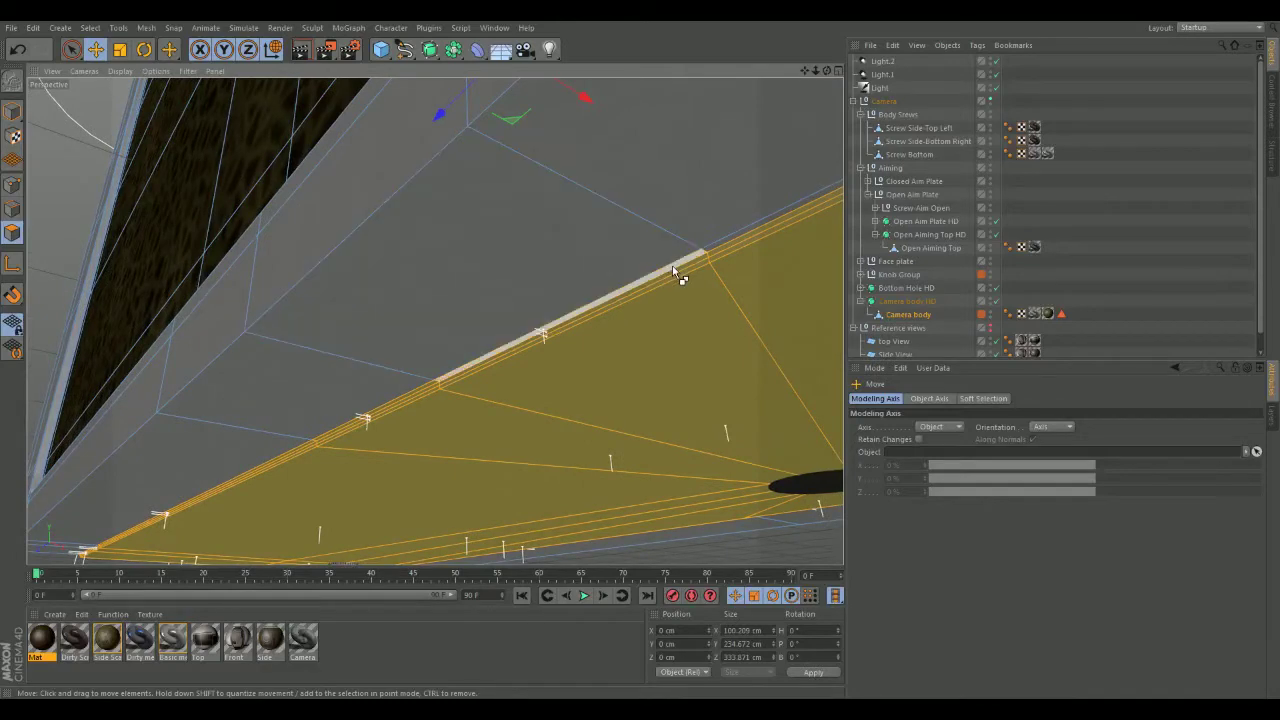
pyautogui.keyDown('alt'); pyautogui.moveTo(373, 442); pyautogui.dragTo(687, 276); pyautogui.keyUp('alt')
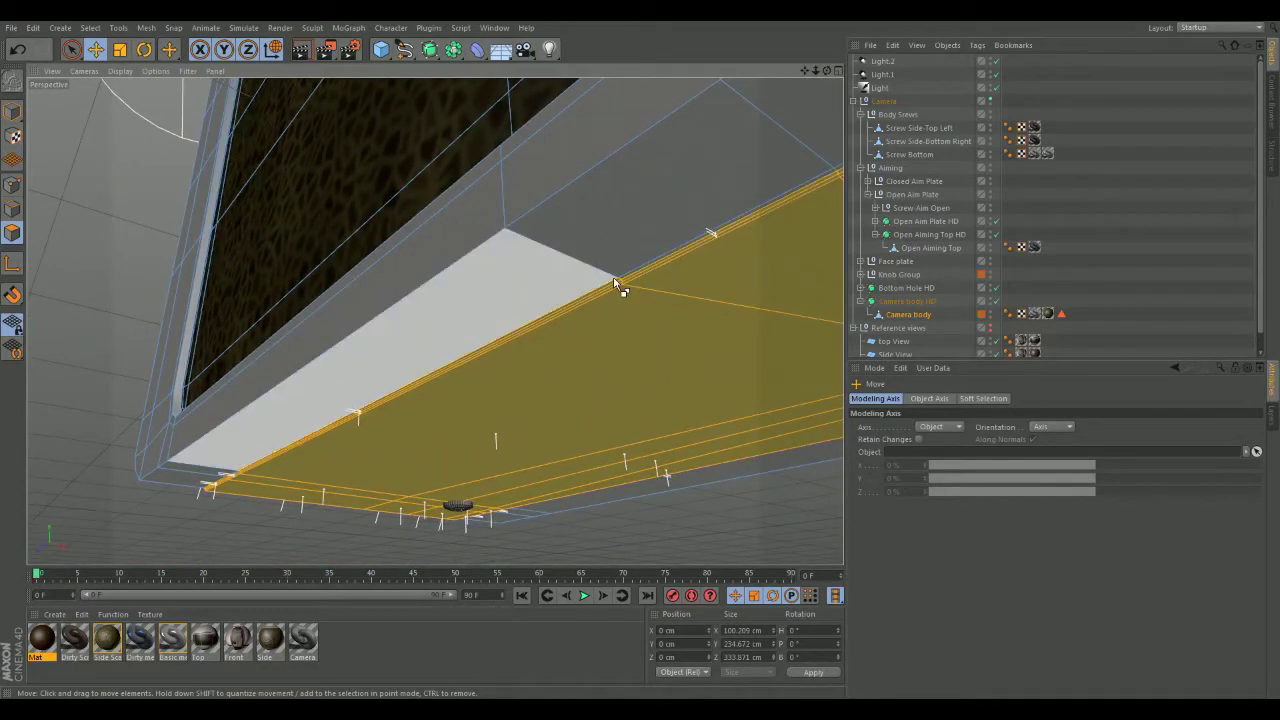
pyautogui.keyDown('alt'); pyautogui.moveTo(294, 436); pyautogui.dragTo(325, 413, button='right'); pyautogui.keyUp('alt')
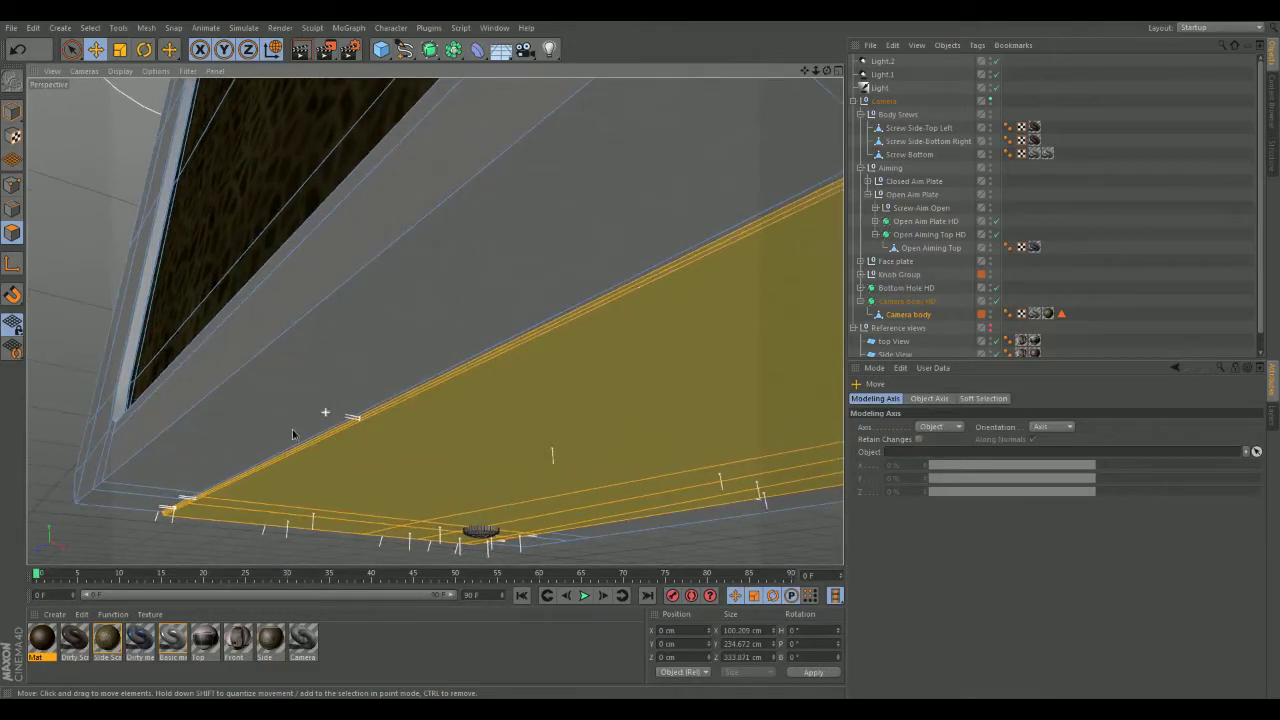
# Remove the outermost border polygons from the selection around the front bottom corner opposite the knob side
pyautogui.keyDown('alt'); pyautogui.moveTo(480, 350); pyautogui.dragTo(343, 333); pyautogui.keyUp('alt')
pyautogui.keyDown('alt'); pyautogui.moveTo(343, 333); pyautogui.dragTo(1040, 411, button='middle'); pyautogui.keyUp('alt')
pyautogui.keyDown('alt'); pyautogui.moveTo(240, 383); pyautogui.dragTo(600, 336, button='middle'); pyautogui.keyUp('alt')
pyautogui.scroll(2, 443, 430)
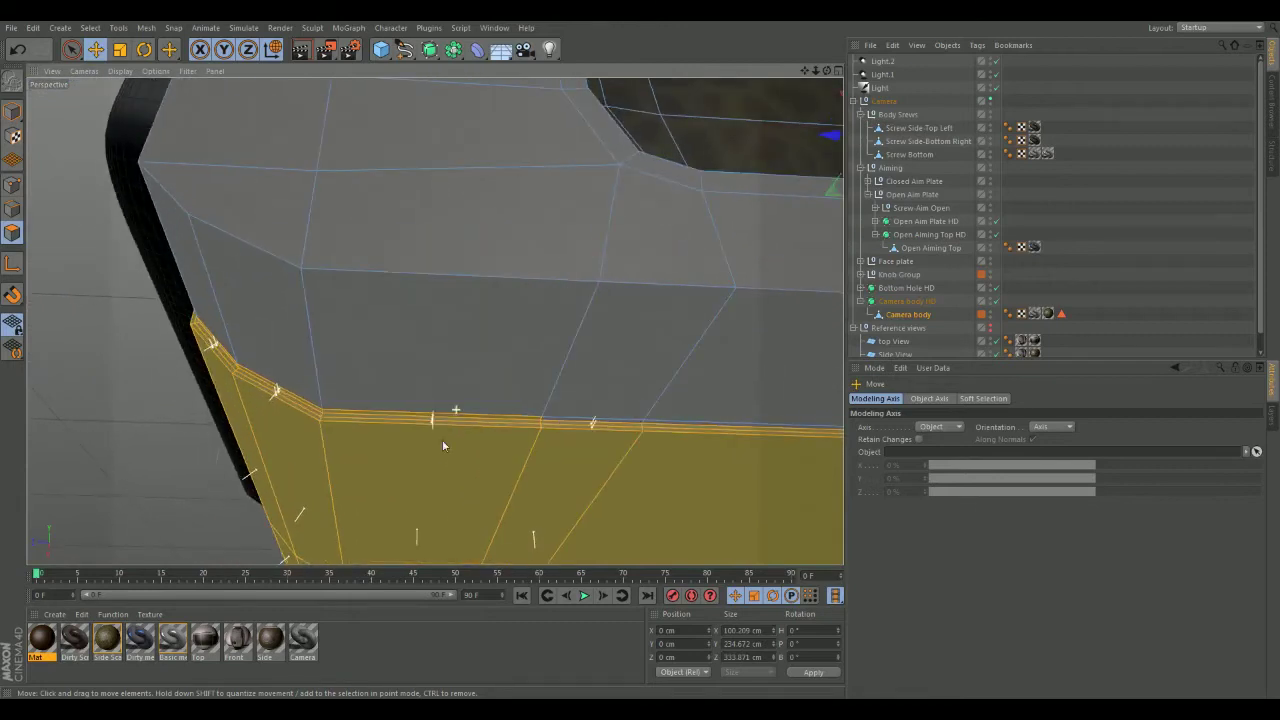
pyautogui.keyDown('ctrl'); pyautogui.click(483, 414); pyautogui.keyUp('ctrl')
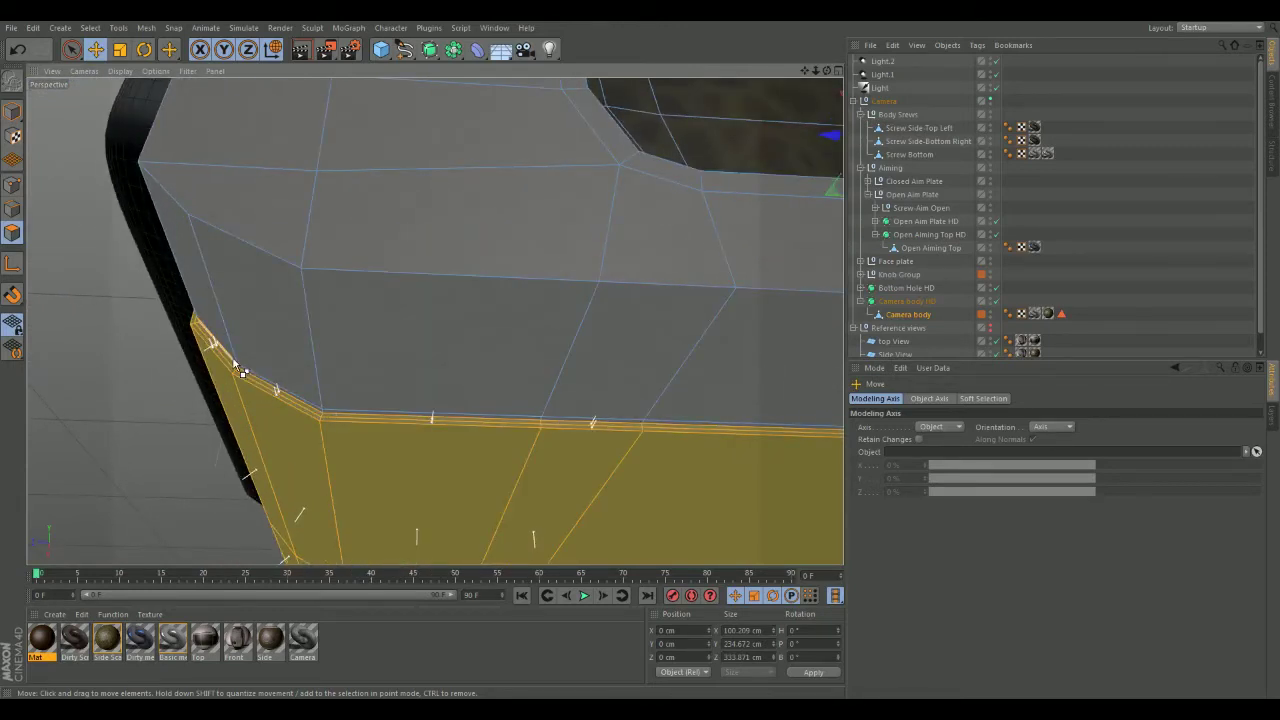
pyautogui.keyDown('alt'); pyautogui.moveTo(238, 370); pyautogui.dragTo(319, 297); pyautogui.keyUp('alt')
pyautogui.scroll(2, 443, 525)
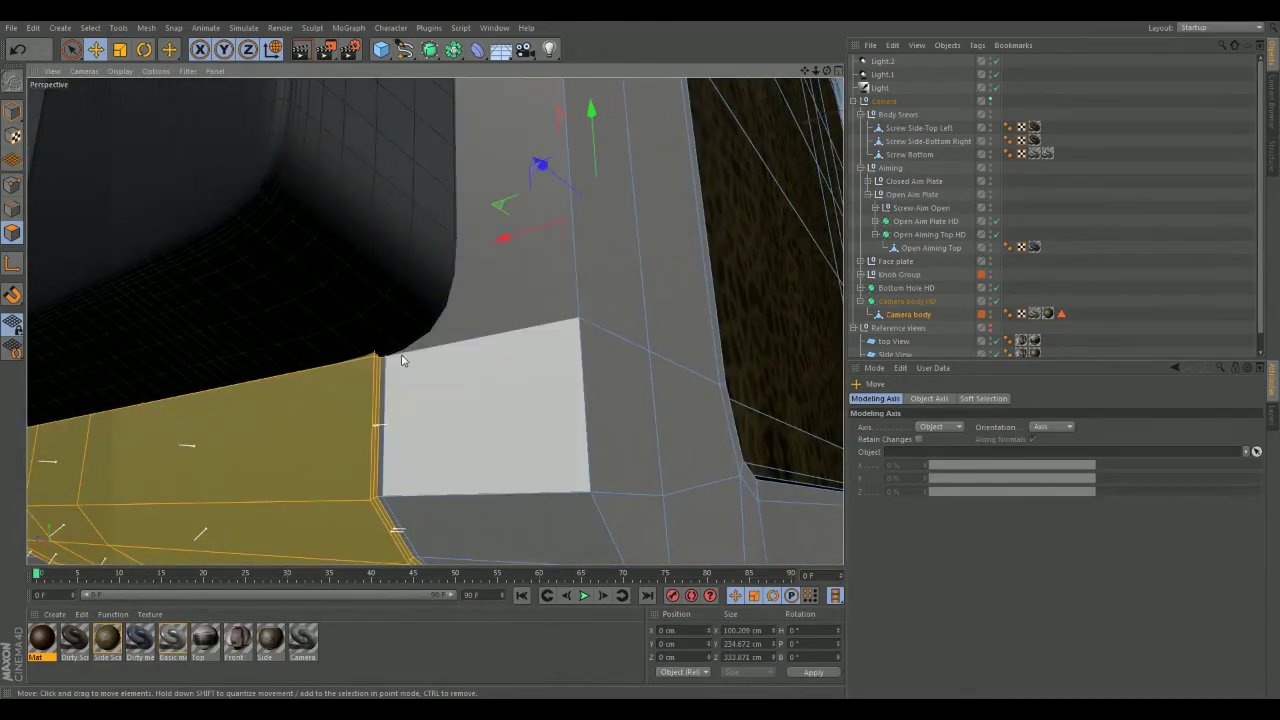
# Examine the selection's border along the underside, the knob side and the top band for leftover outer polygons
pyautogui.keyDown('alt'); pyautogui.moveTo(496, 258); pyautogui.dragTo(572, 233); pyautogui.keyUp('alt')
pyautogui.keyDown('alt'); pyautogui.moveTo(226, 192); pyautogui.dragTo(330, 275); pyautogui.keyUp('alt')
pyautogui.keyDown('alt'); pyautogui.moveTo(186, 342); pyautogui.dragTo(500, 320, button='middle'); pyautogui.keyUp('alt')
pyautogui.keyDown('alt'); pyautogui.moveTo(187, 293); pyautogui.dragTo(303, 306, button='middle'); pyautogui.keyUp('alt')
pyautogui.keyDown('alt'); pyautogui.moveTo(303, 306); pyautogui.dragTo(443, 449); pyautogui.keyUp('alt')
pyautogui.click(603, 595)
pyautogui.keyDown('alt'); pyautogui.moveTo(298, 285); pyautogui.dragTo(260, 268); pyautogui.keyUp('alt')
pyautogui.scroll(5, 423, 514)
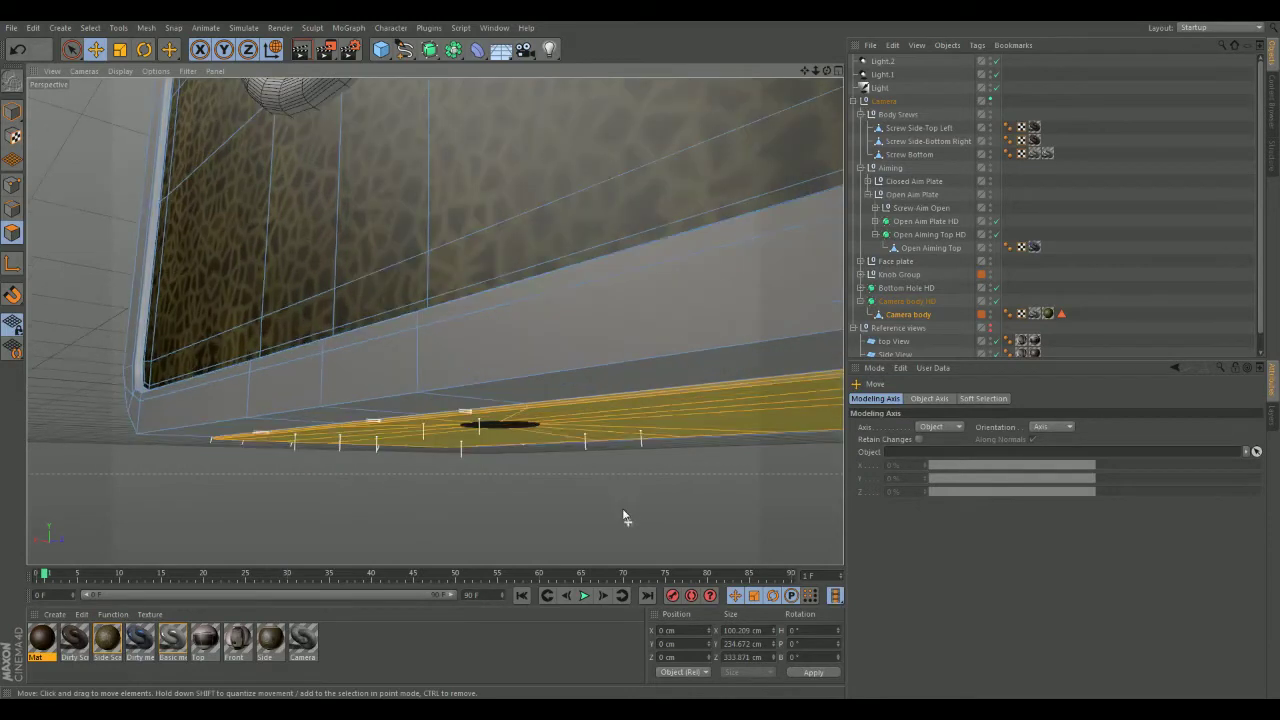
pyautogui.moveTo(561, 407)
pyautogui.keyDown('alt'); pyautogui.mouseDown()
pyautogui.moveTo(629, 406)
pyautogui.moveTo(655, 375)
pyautogui.moveTo(676, 333)
pyautogui.moveTo(651, 297)
pyautogui.moveTo(366, 331)
pyautogui.moveTo(489, 277)
pyautogui.moveTo(437, 320)
pyautogui.moveTo(483, 465)
pyautogui.moveTo(471, 371)
pyautogui.moveTo(429, 340)
pyautogui.moveTo(391, 334)
pyautogui.moveTo(389, 300)
pyautogui.moveTo(412, 280)
pyautogui.moveTo(400, 330)
pyautogui.moveTo(337, 425)
pyautogui.mouseUp(); pyautogui.keyUp('alt')
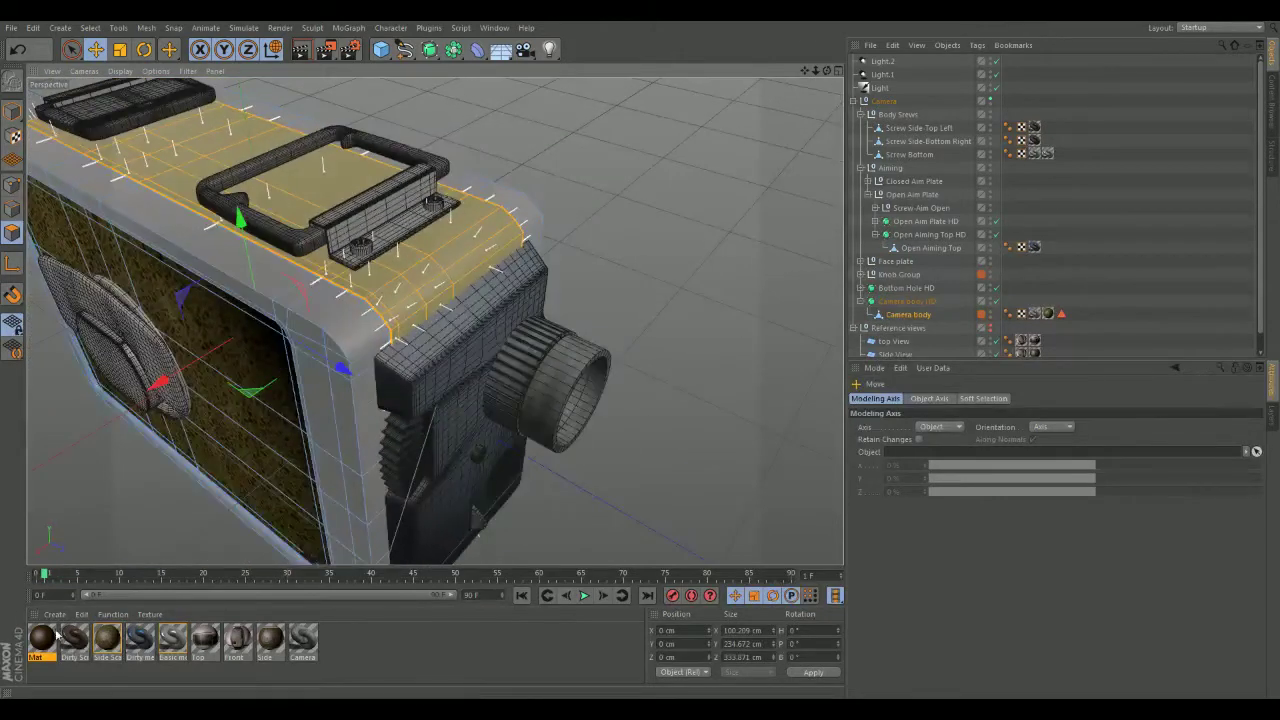
# Apply the Mat material to the selected central band polygons of the camera body and render the perspective view
pyautogui.moveTo(490, 270); pyautogui.dragTo(455, 274)
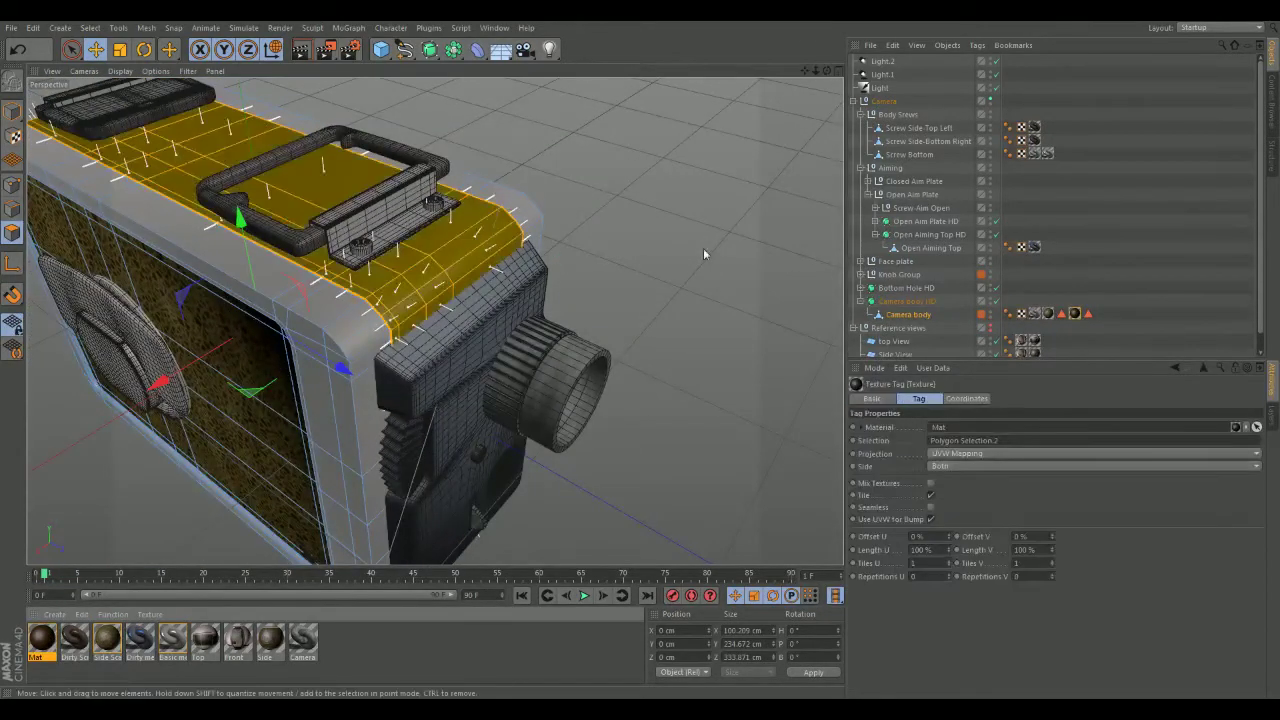
pyautogui.click(300, 52)
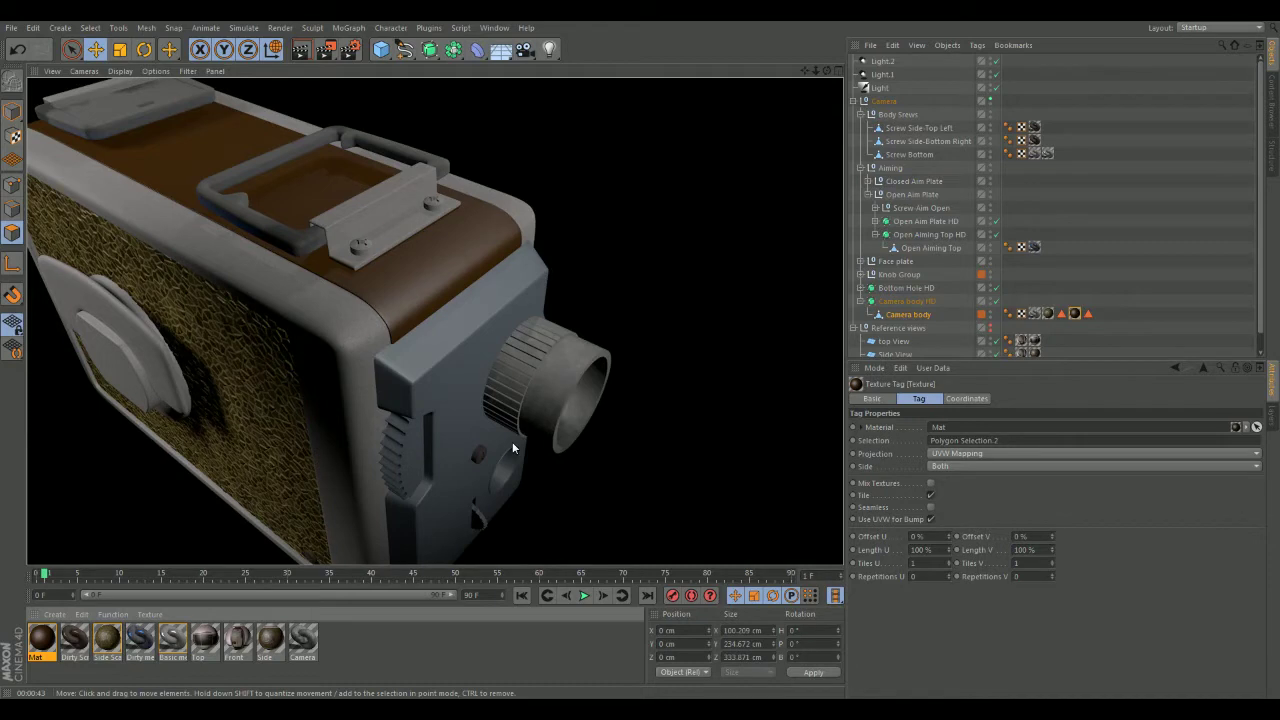
# Apply the Mat material to the front face plate behind the lens
pyautogui.keyDown('alt'); pyautogui.moveTo(601, 473); pyautogui.dragTo(630, 250); pyautogui.keyUp('alt')
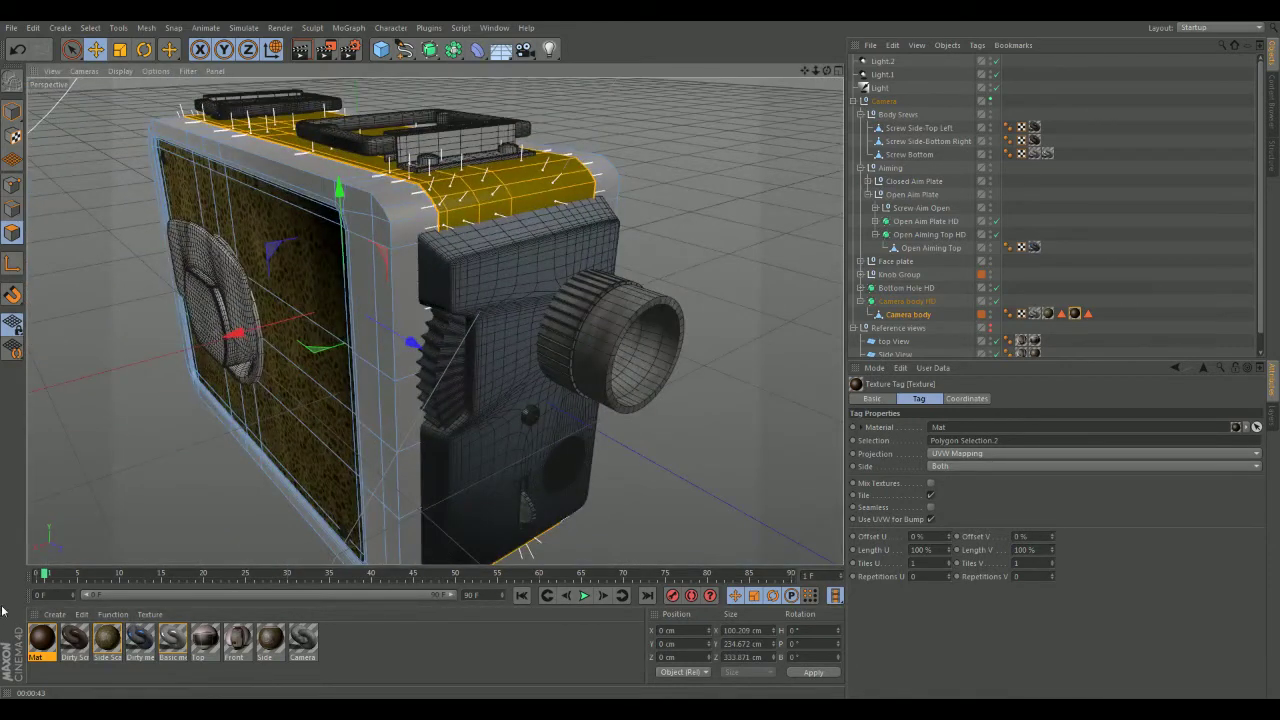
pyautogui.moveTo(42, 640); pyautogui.dragTo(503, 340)
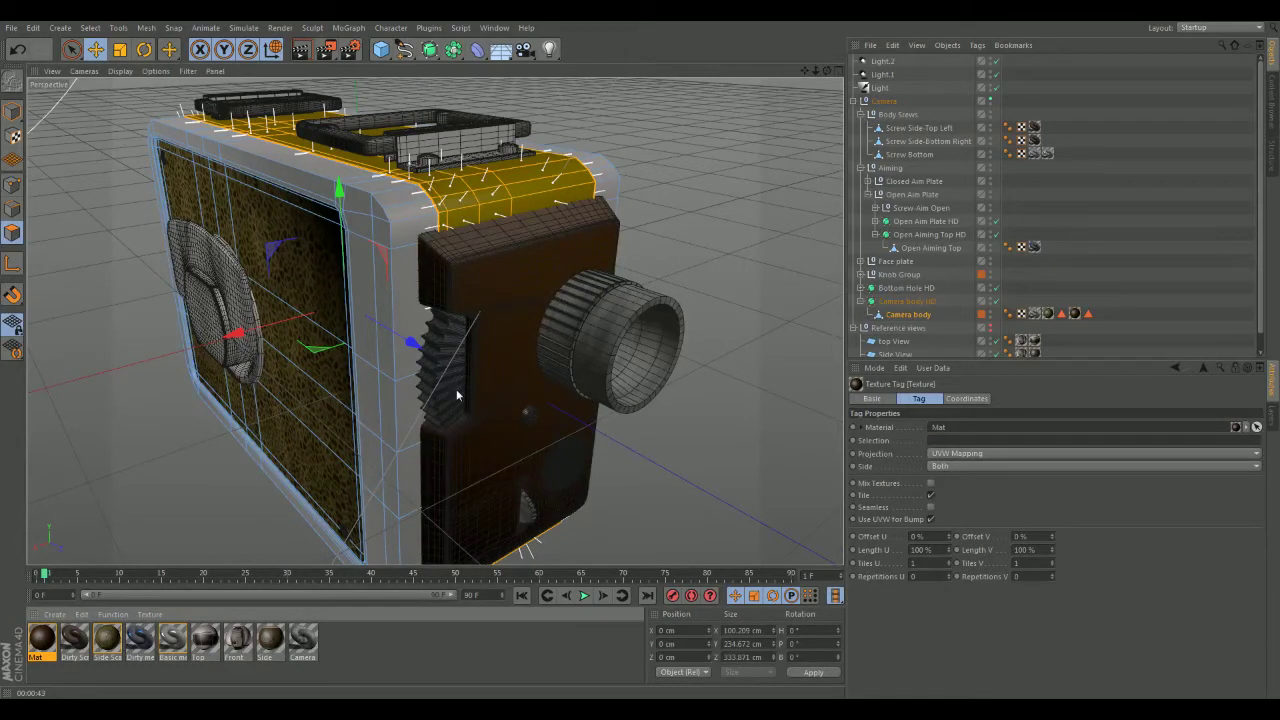
pyautogui.keyDown('alt'); pyautogui.moveTo(506, 480); pyautogui.dragTo(431, 320, button='middle'); pyautogui.keyUp('alt')
pyautogui.scroll(2, 437, 362)
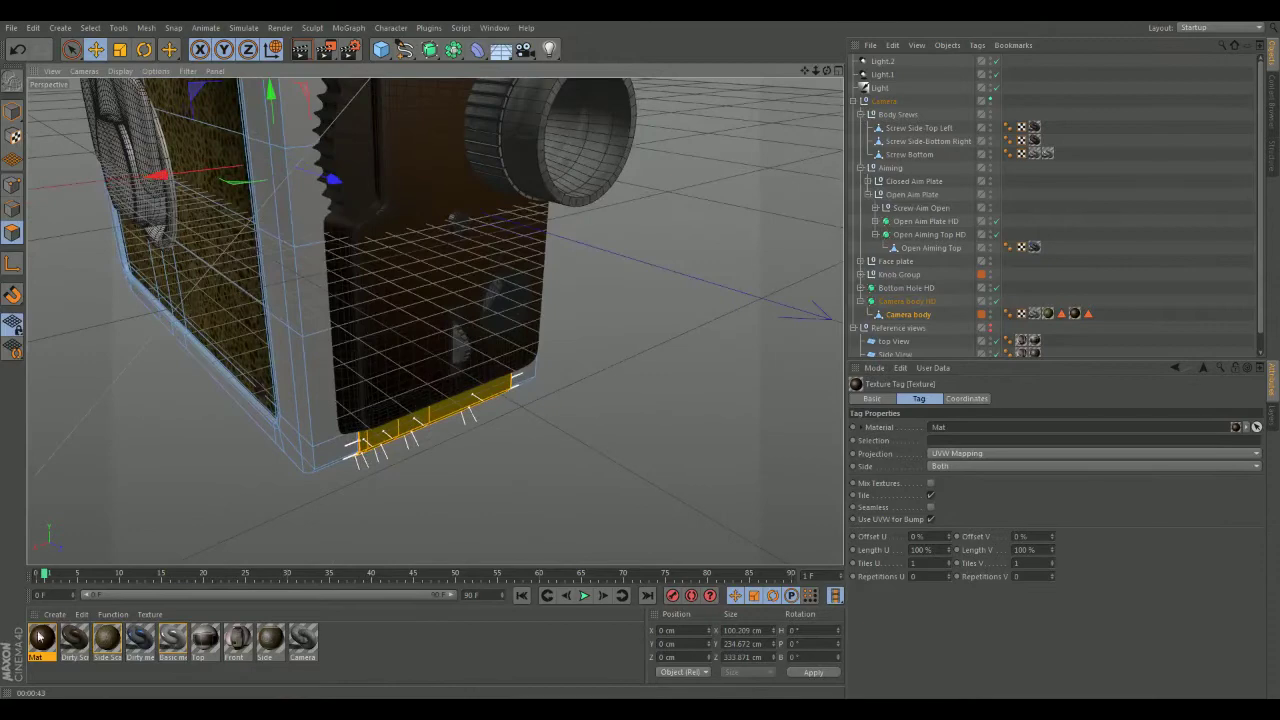
# Clear the camera body's polygon selection and undo the last stray action
pyautogui.keyDown('alt'); pyautogui.moveTo(435, 243); pyautogui.dragTo(648, 328); pyautogui.keyUp('alt')
pyautogui.click(585, 214)
pyautogui.keyDown('alt'); pyautogui.moveTo(585, 214); pyautogui.dragTo(548, 365); pyautogui.keyUp('alt')
pyautogui.hotkey('ctrl', 'z')
pyautogui.scroll(2, 500, 360)
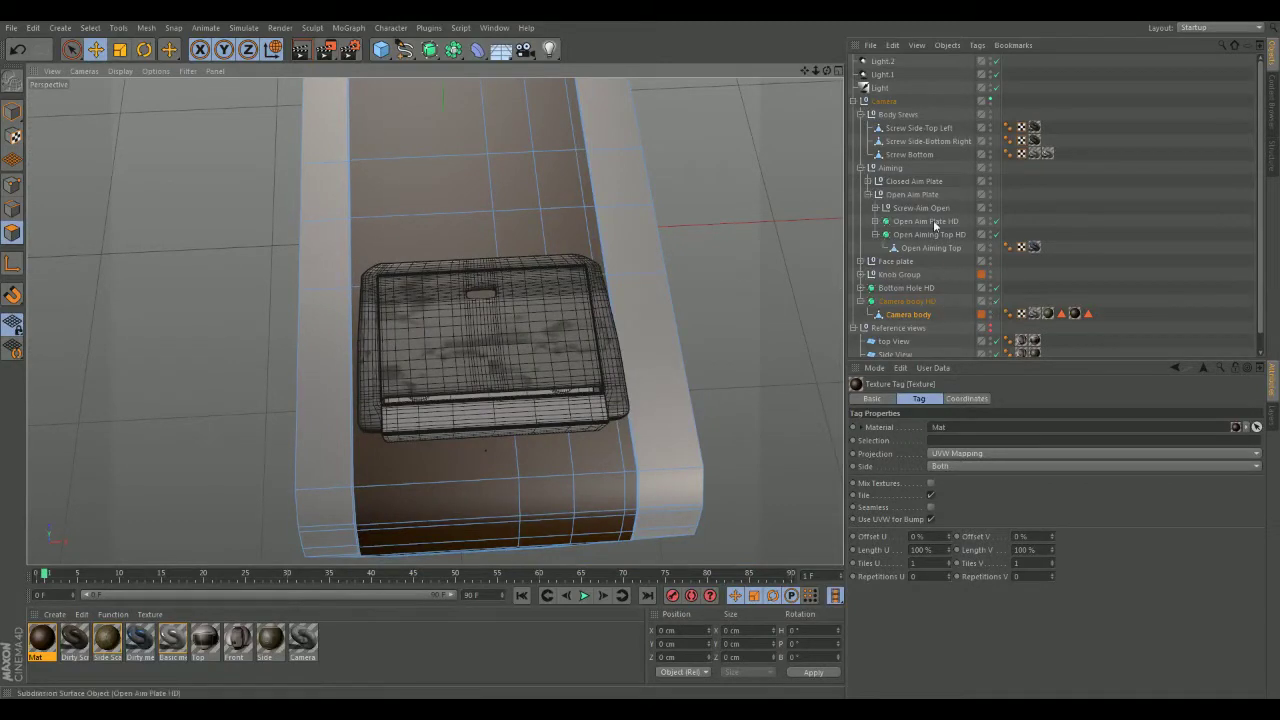
# Expand the Closed Aim Plate group and select the Closed Aiming Top mesh inside Closed Aiming Top HD
pyautogui.click(914, 184)
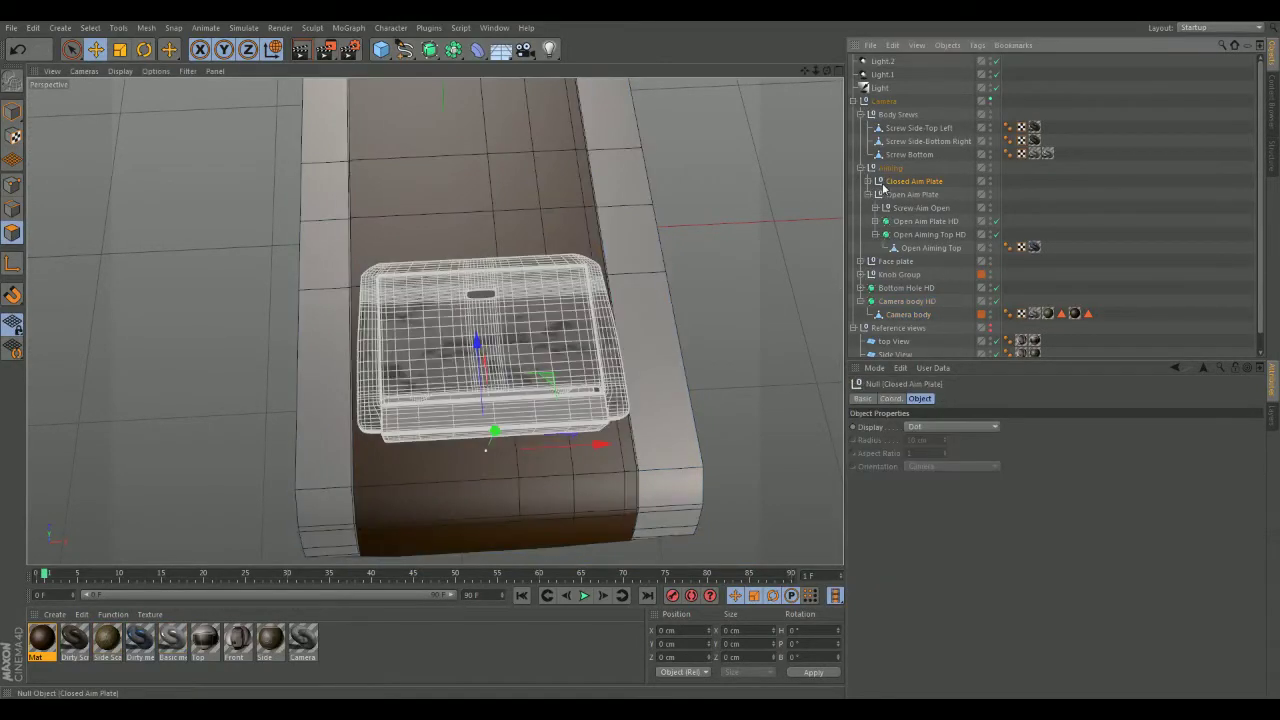
pyautogui.click(869, 184)
pyautogui.click(922, 208)
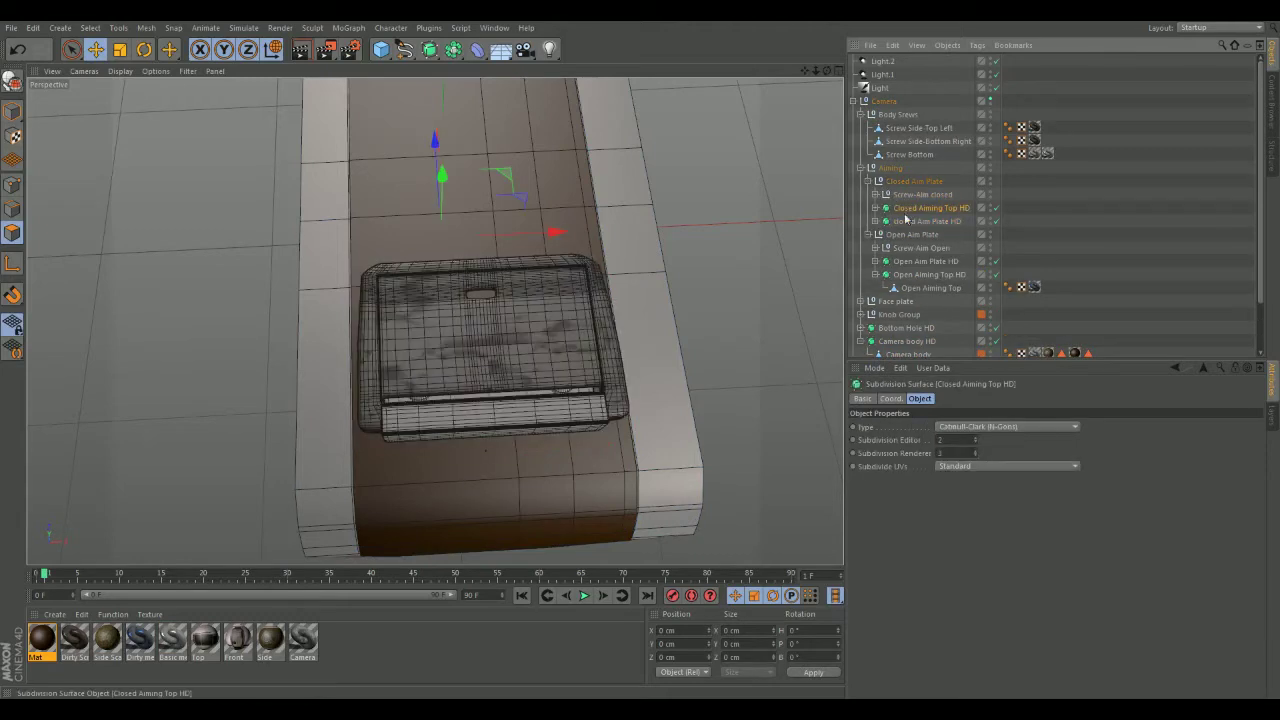
pyautogui.click(905, 221)
pyautogui.click(911, 196)
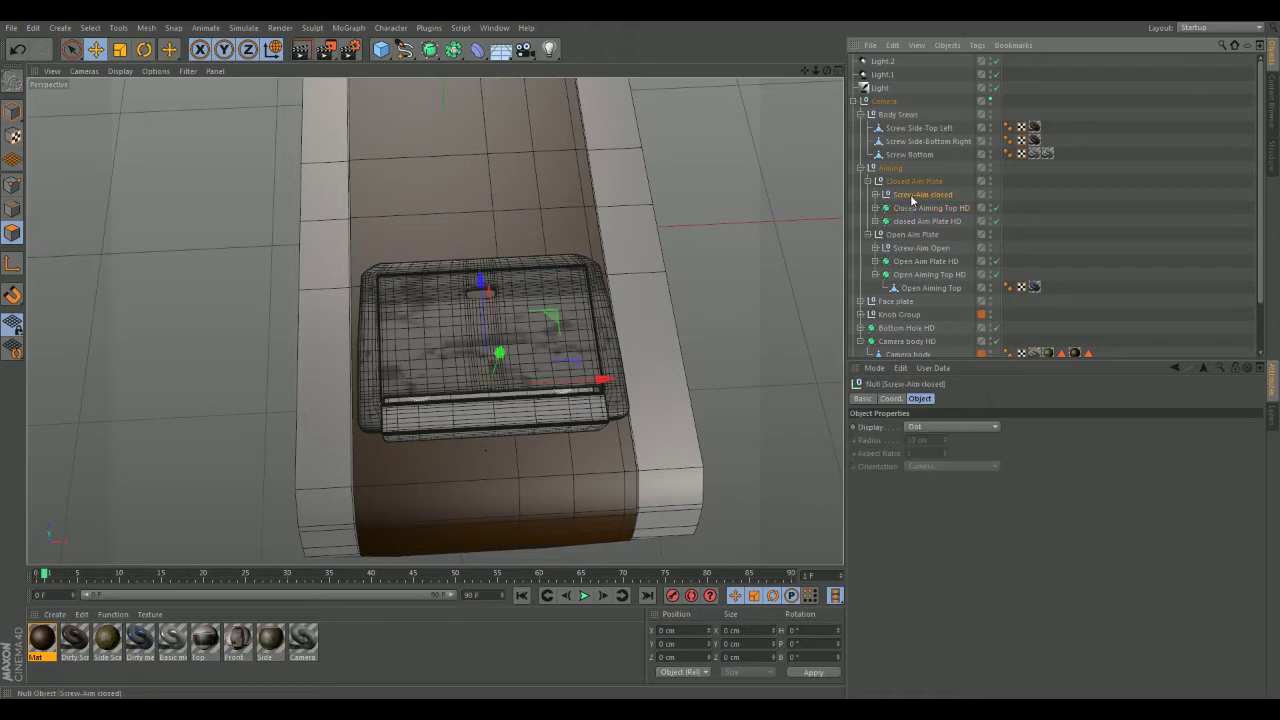
pyautogui.click(912, 208)
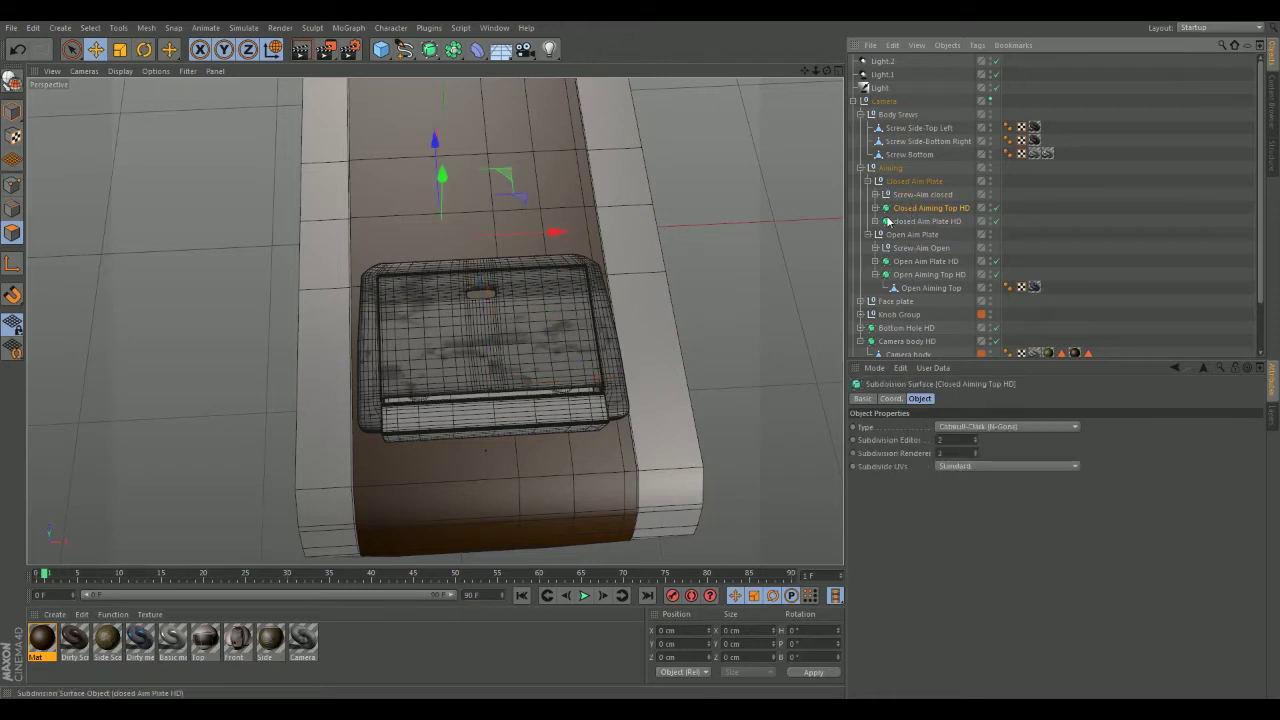
pyautogui.click(876, 208)
pyautogui.click(934, 220)
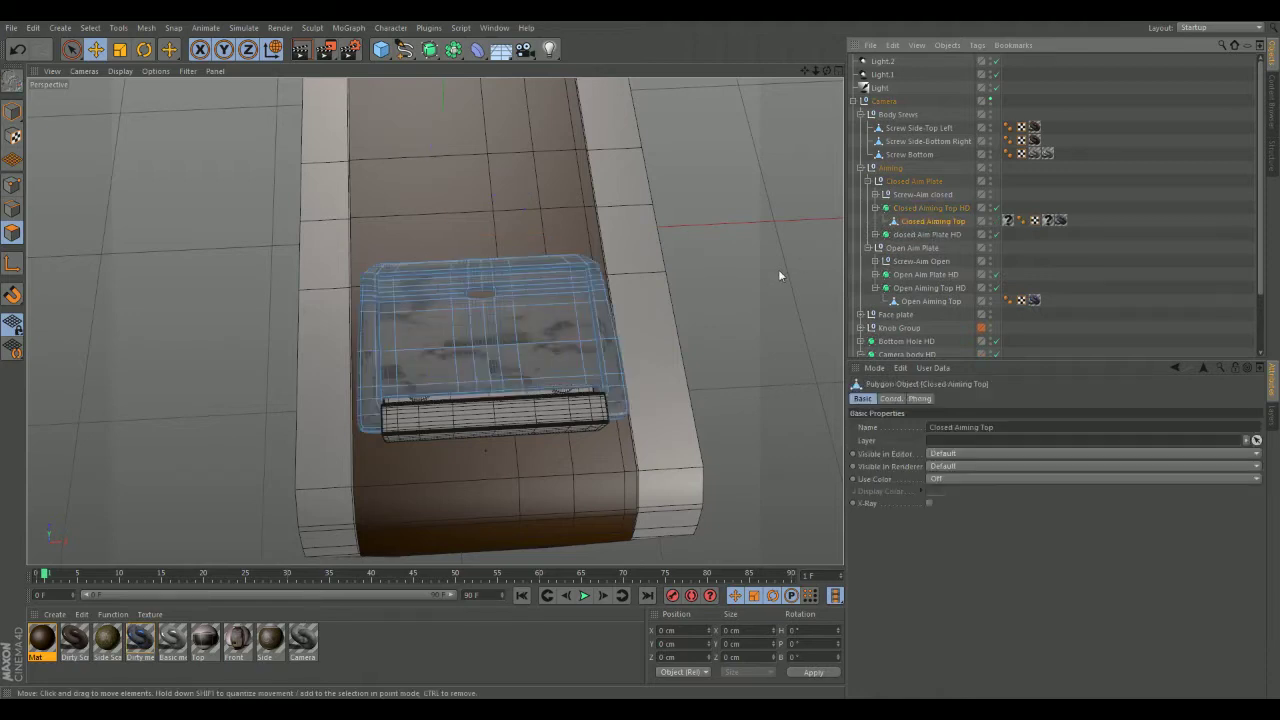
# Set the editor subdivision of Closed Aiming Top HD to 0
pyautogui.click(925, 208)
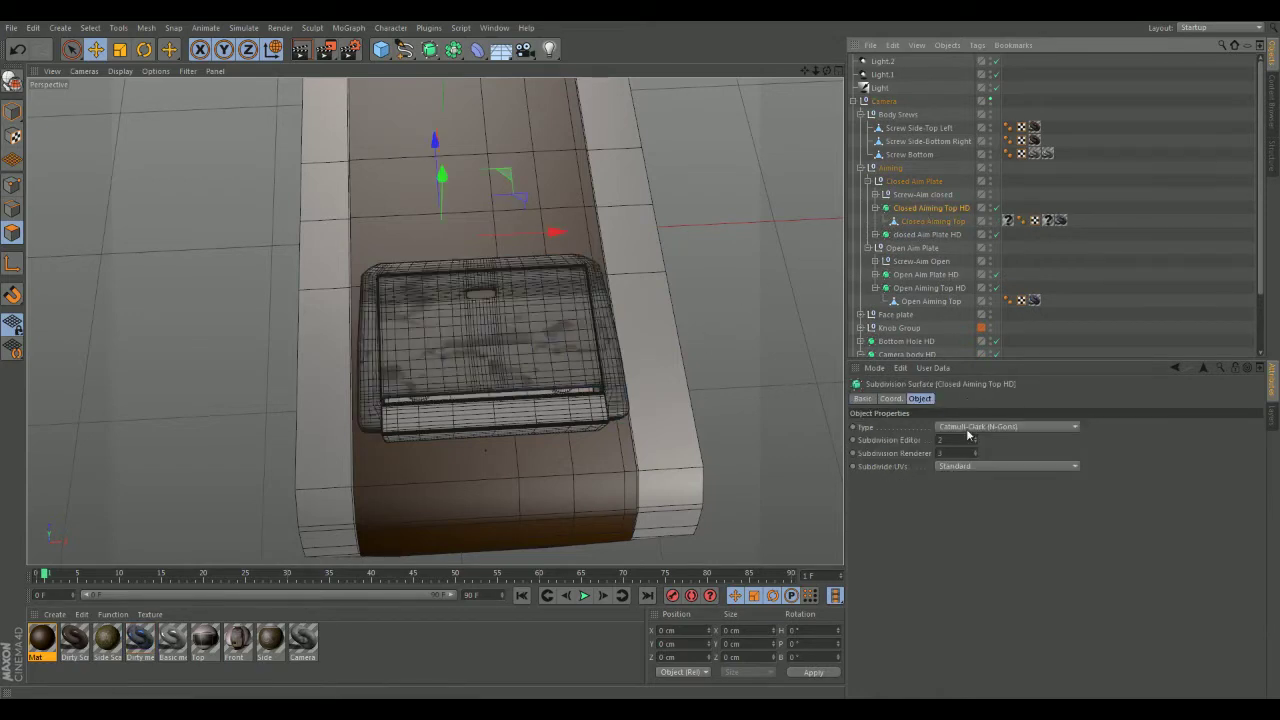
pyautogui.click(976, 442)
pyautogui.click(976, 442)
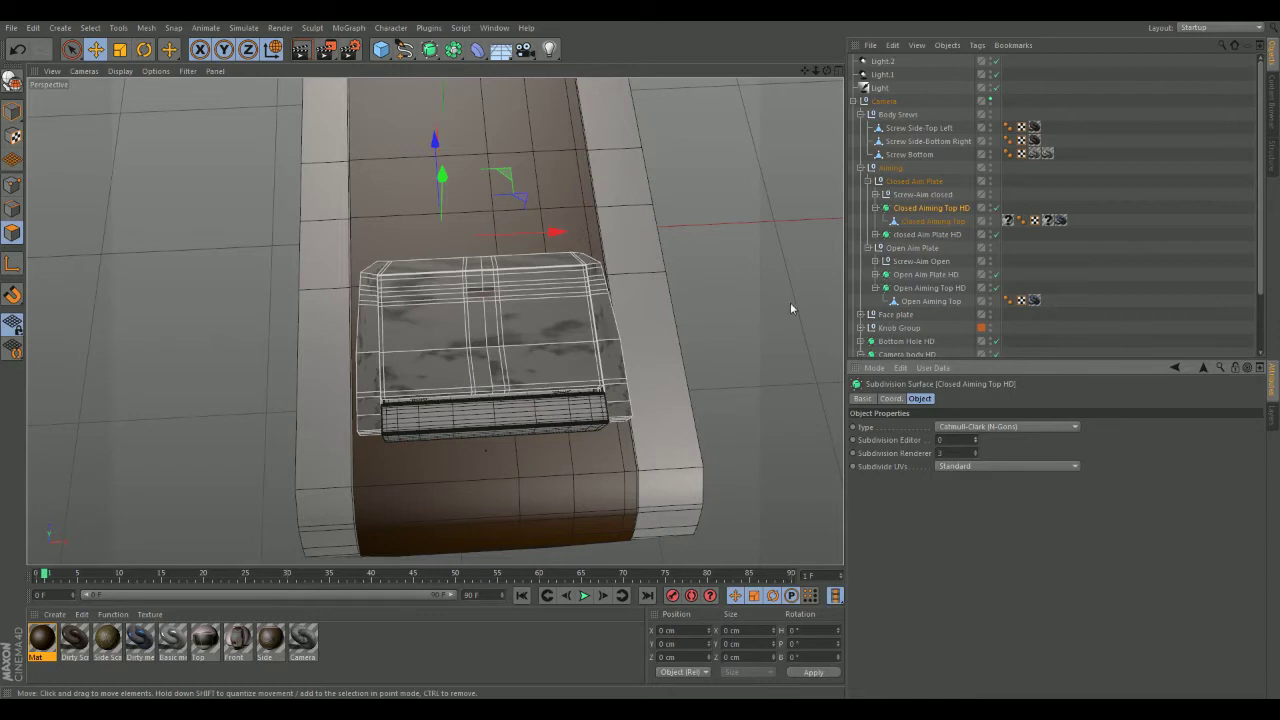
pyautogui.scroll(8, 769, 275)
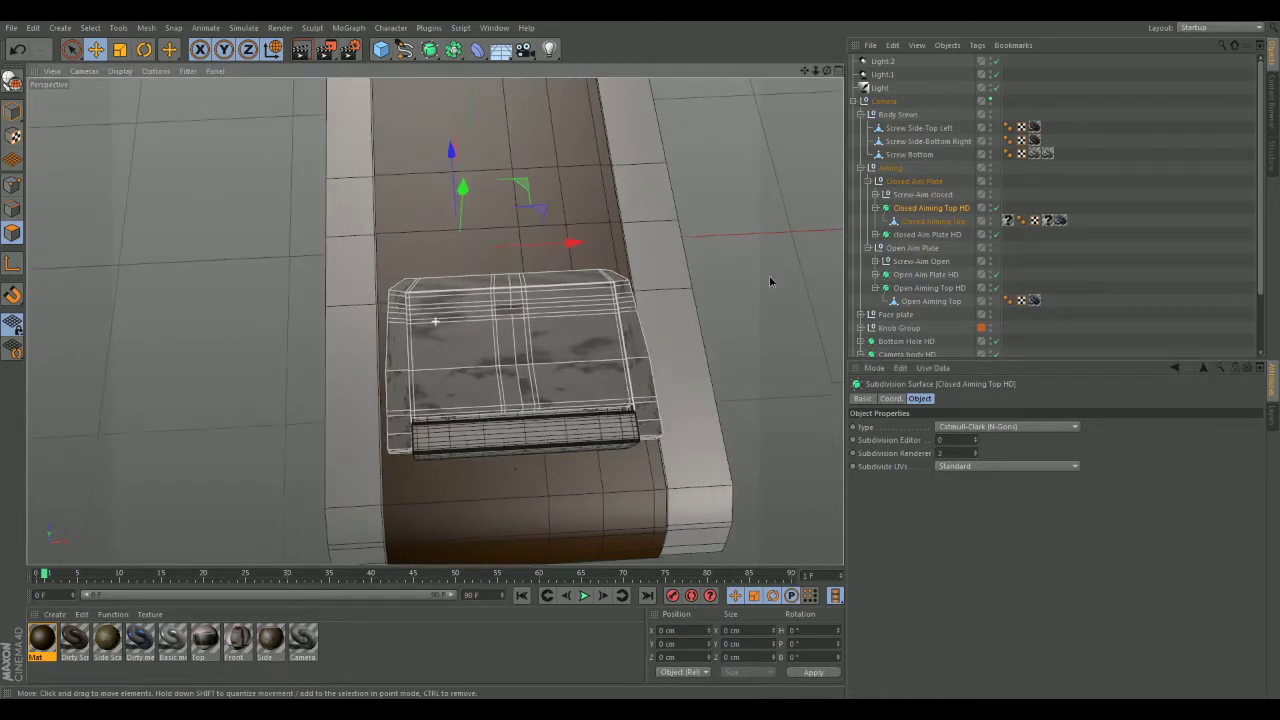
pyautogui.keyDown('alt'); pyautogui.moveTo(525, 311); pyautogui.dragTo(297, 173); pyautogui.keyUp('alt')
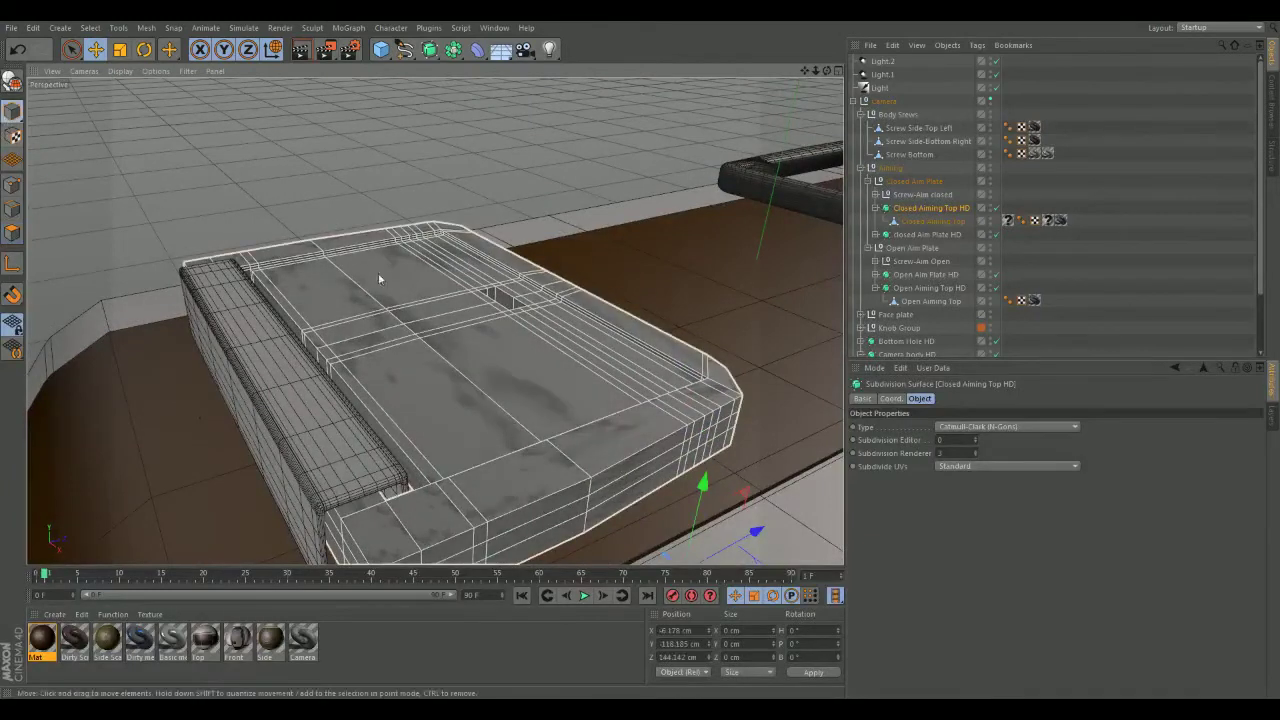
# Select the Closed Aiming Top mesh in the view and switch to polygon editing
pyautogui.click(433, 303)
pyautogui.press('o')
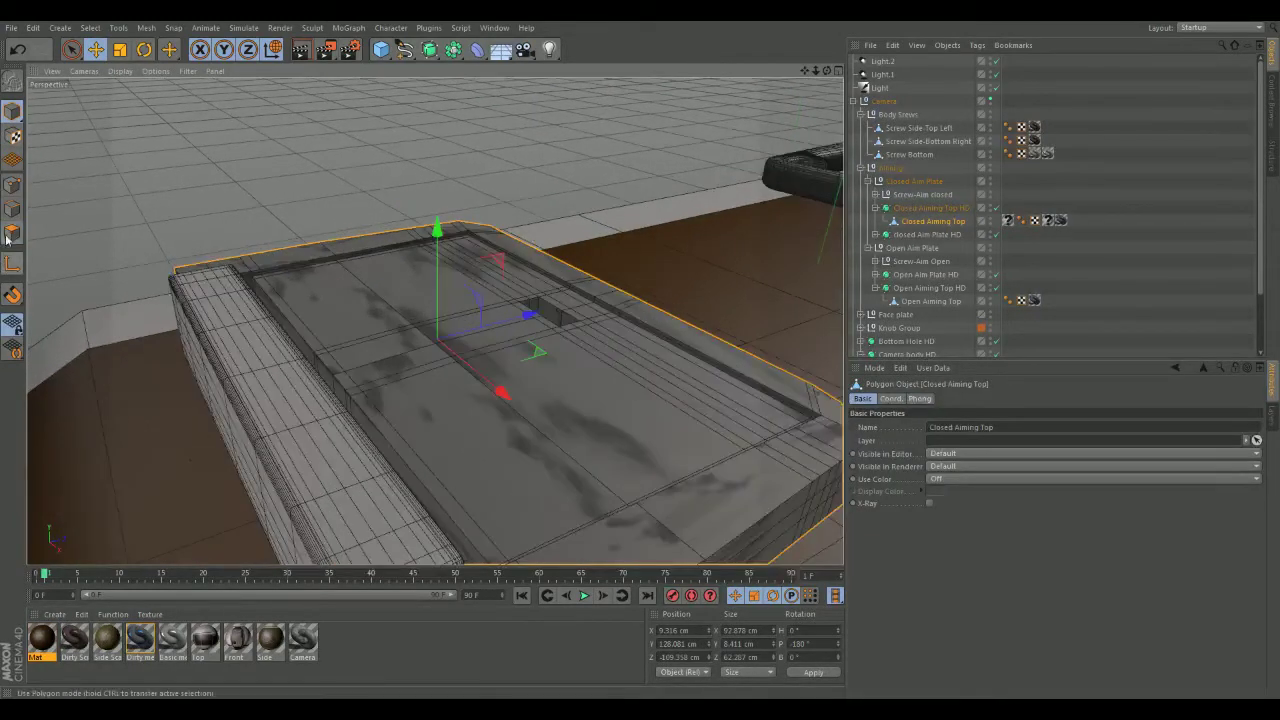
pyautogui.click(12, 232)
pyautogui.scroll(4, 292, 290)
pyautogui.keyDown('alt'); pyautogui.moveTo(292, 290); pyautogui.dragTo(417, 337); pyautogui.keyUp('alt')
pyautogui.scroll(5, 415, 337)
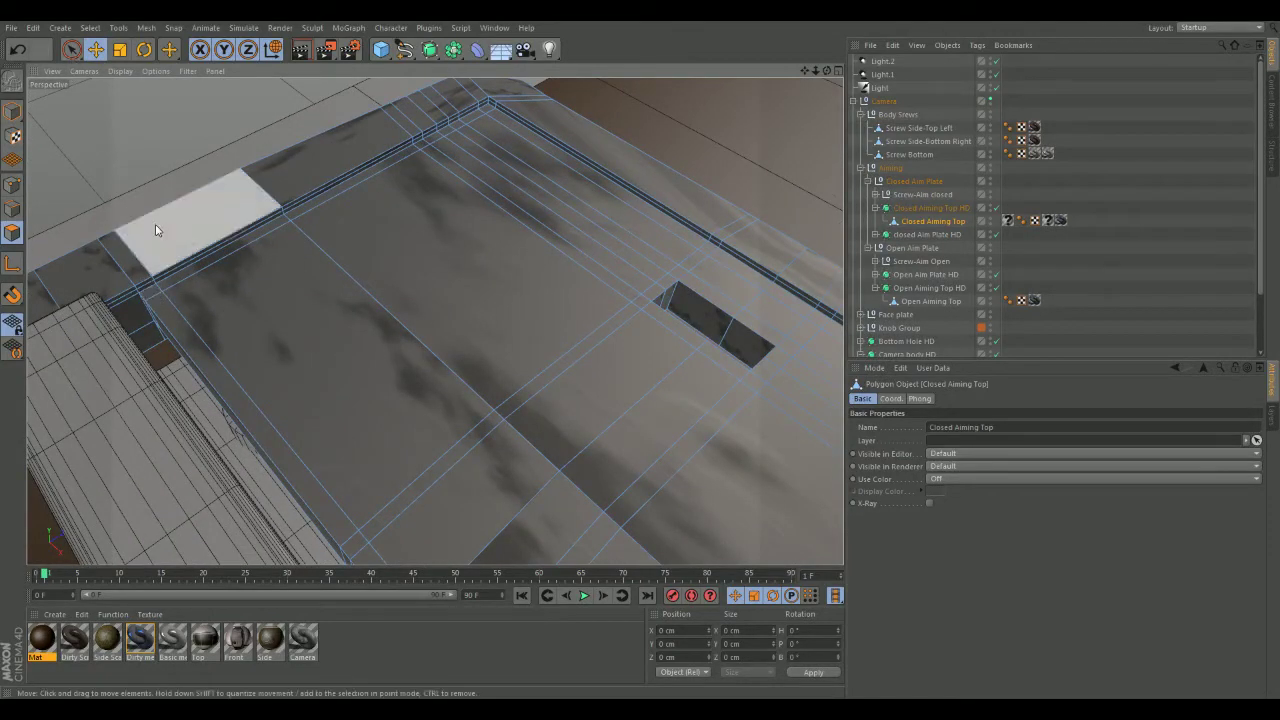
# Select the recessed panel polygons on one half of the Closed Aiming Top using Live Selection with radius 20
pyautogui.click(71, 49)
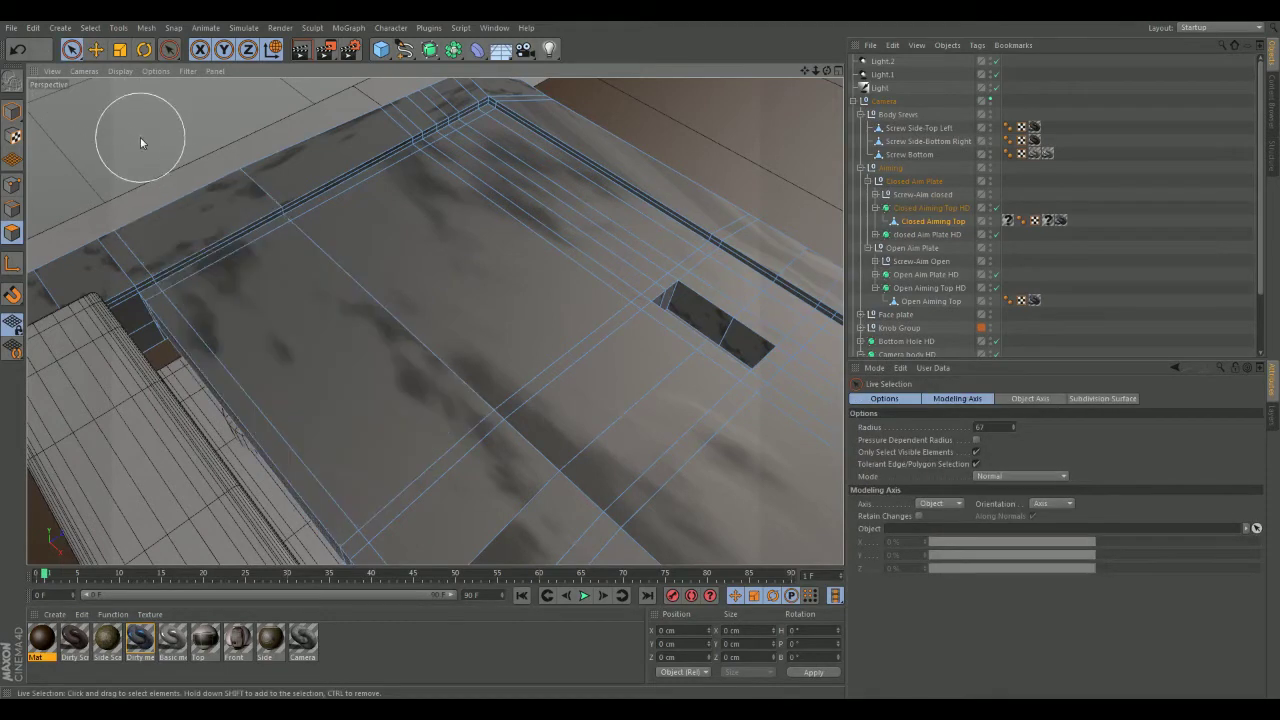
pyautogui.moveTo(127, 136); pyautogui.dragTo(117, 137, button='middle')
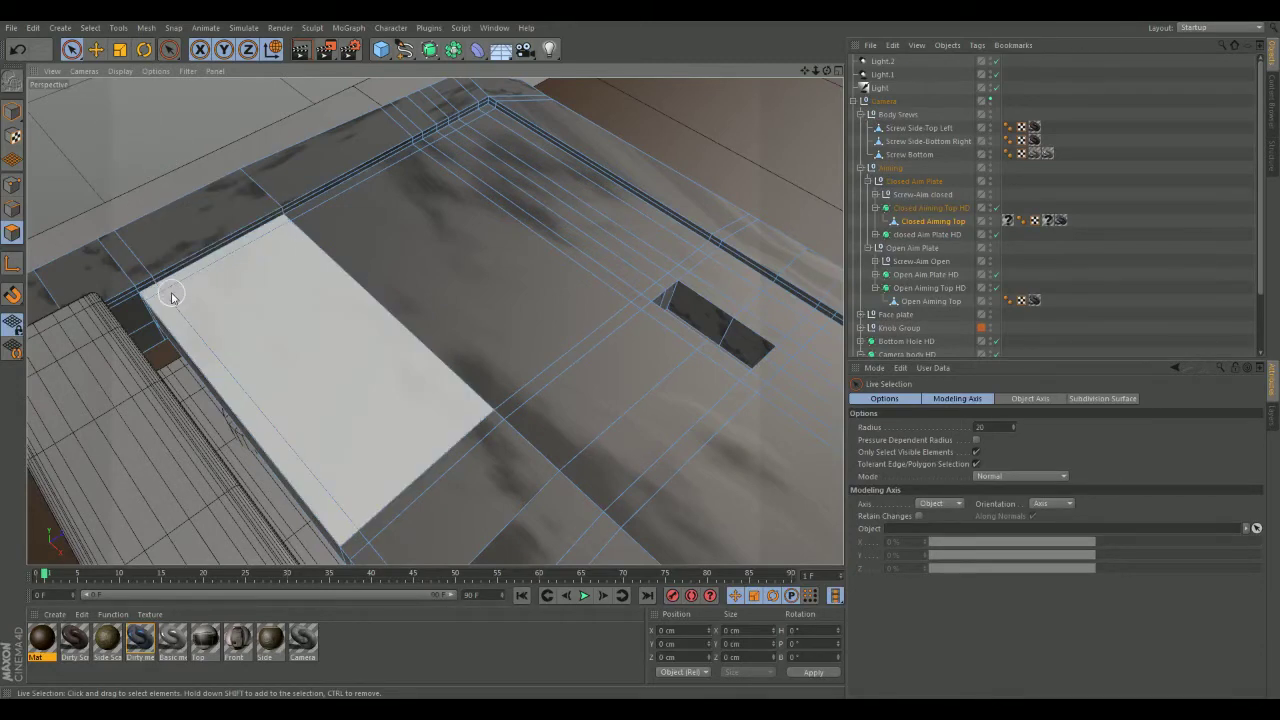
pyautogui.click(168, 289)
pyautogui.moveTo(285, 248); pyautogui.dragTo(300, 229)
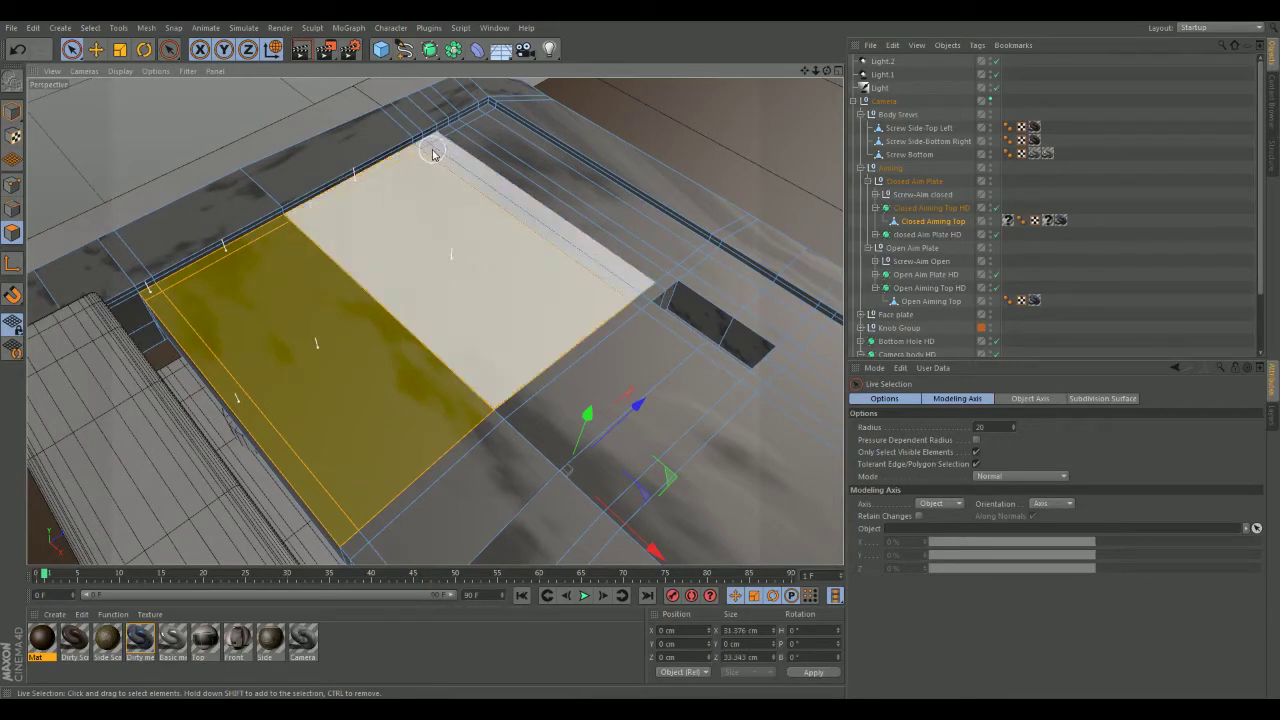
pyautogui.keyDown('shift'); pyautogui.moveTo(434, 152); pyautogui.dragTo(447, 157); pyautogui.keyUp('shift')
pyautogui.moveTo(450, 150); pyautogui.dragTo(485, 127)
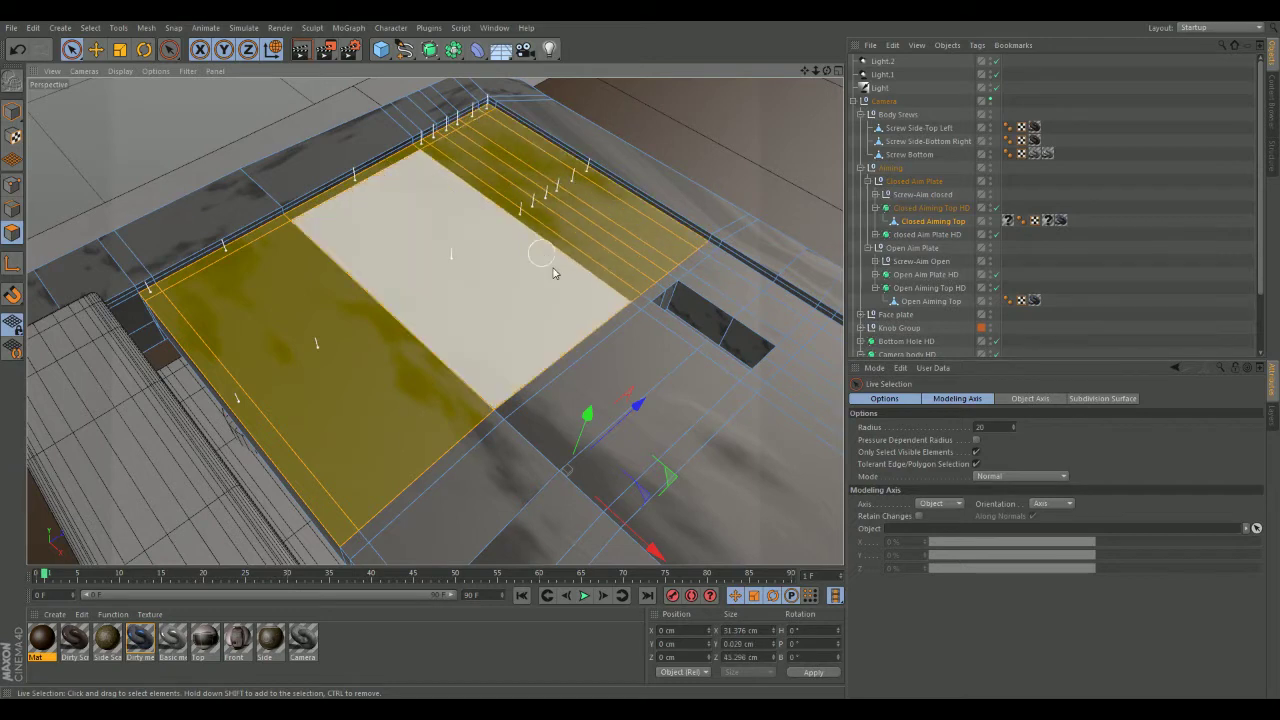
# Extend the selection across the centre around the slot and over the other half of the recessed panel
pyautogui.keyDown('alt'); pyautogui.moveTo(634, 366); pyautogui.dragTo(435, 321, button='middle'); pyautogui.keyUp('alt')
pyautogui.moveTo(435, 321)
pyautogui.keyDown('alt'); pyautogui.mouseDown()
pyautogui.moveTo(471, 326)
pyautogui.moveTo(479, 303)
pyautogui.moveTo(328, 350)
pyautogui.mouseUp(); pyautogui.keyUp('alt')
pyautogui.moveTo(390, 289)
pyautogui.keyDown('shift'); pyautogui.mouseDown()
pyautogui.moveTo(457, 289)
pyautogui.moveTo(486, 405)
pyautogui.moveTo(442, 357)
pyautogui.moveTo(387, 366)
pyautogui.moveTo(364, 314)
pyautogui.moveTo(349, 446)
pyautogui.moveTo(410, 417)
pyautogui.moveTo(197, 371)
pyautogui.mouseUp(); pyautogui.keyUp('shift')
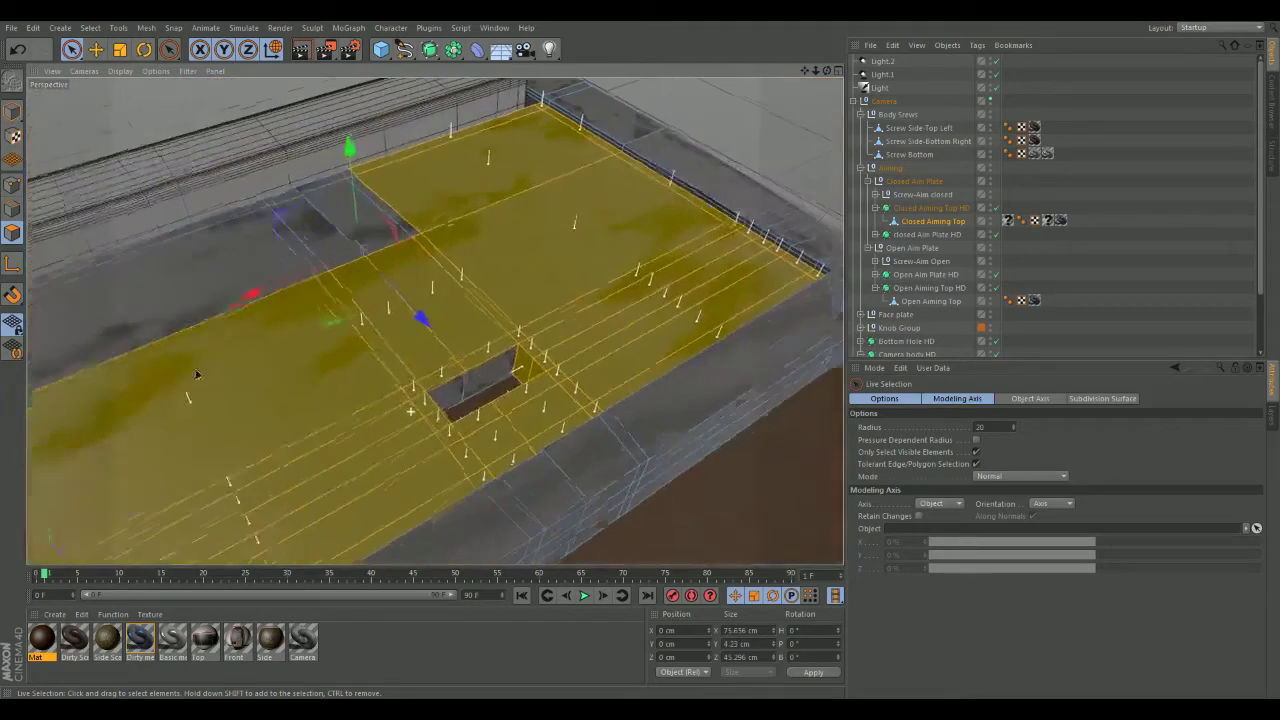
pyautogui.moveTo(463, 270)
pyautogui.keyDown('shift'); pyautogui.mouseDown()
pyautogui.moveTo(280, 251)
pyautogui.moveTo(273, 218)
pyautogui.moveTo(356, 188)
pyautogui.mouseUp(); pyautogui.keyUp('shift')
# Add the missing narrow edge polygon at the side of the recessed panel to the selection
pyautogui.keyDown('alt'); pyautogui.moveTo(304, 343); pyautogui.dragTo(584, 242, button='middle'); pyautogui.keyUp('alt')
pyautogui.moveTo(568, 261)
pyautogui.keyDown('alt'); pyautogui.mouseDown()
pyautogui.moveTo(459, 299)
pyautogui.moveTo(283, 303)
pyautogui.mouseUp(); pyautogui.keyUp('alt')
pyautogui.keyDown('alt'); pyautogui.moveTo(354, 259); pyautogui.dragTo(413, 318, button='middle'); pyautogui.keyUp('alt')
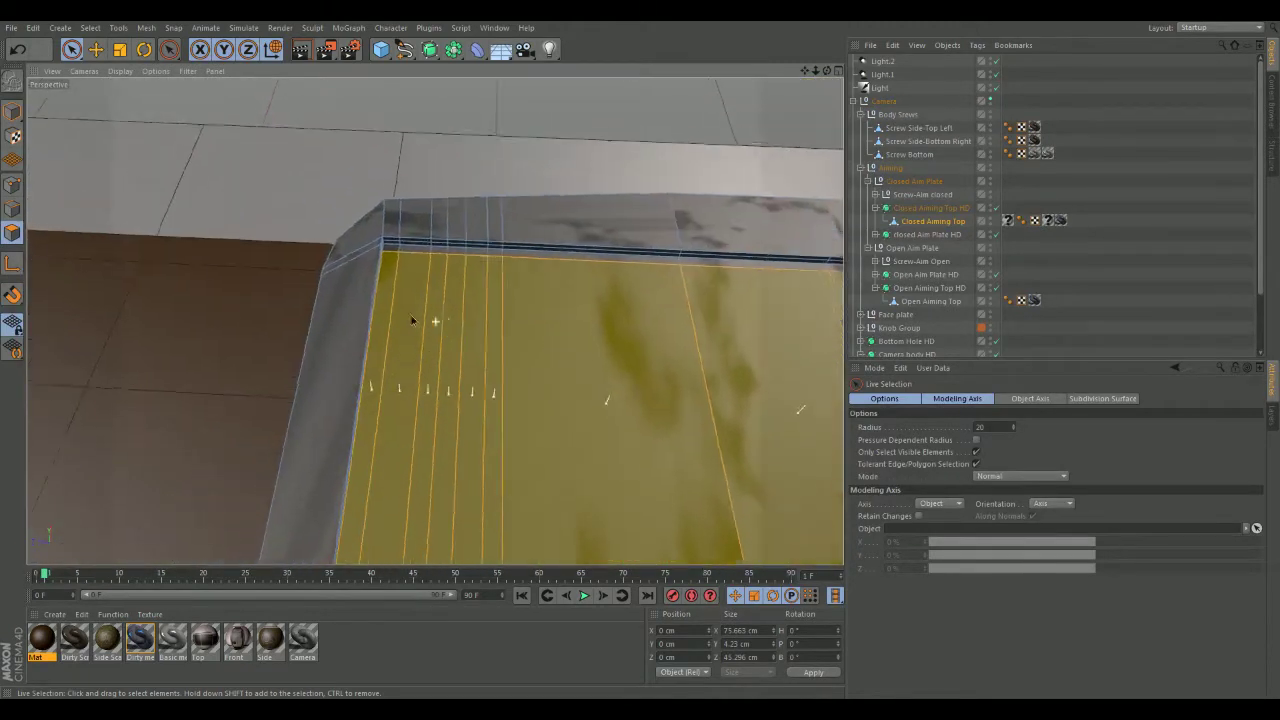
pyautogui.scroll(3, 480, 377)
pyautogui.moveTo(480, 346)
pyautogui.keyDown('alt'); pyautogui.mouseDown()
pyautogui.moveTo(360, 271)
pyautogui.moveTo(404, 240)
pyautogui.moveTo(532, 265)
pyautogui.mouseUp(); pyautogui.keyUp('alt')
pyautogui.keyDown('alt'); pyautogui.moveTo(732, 371); pyautogui.dragTo(283, 344); pyautogui.keyUp('alt')
pyautogui.keyDown('shift'); pyautogui.click(622, 370); pyautogui.keyUp('shift')
# Add the narrow strip polygons along the hinge-side edge of the recessed panel to the selection
pyautogui.keyDown('alt'); pyautogui.moveTo(653, 374); pyautogui.dragTo(440, 350); pyautogui.keyUp('alt')
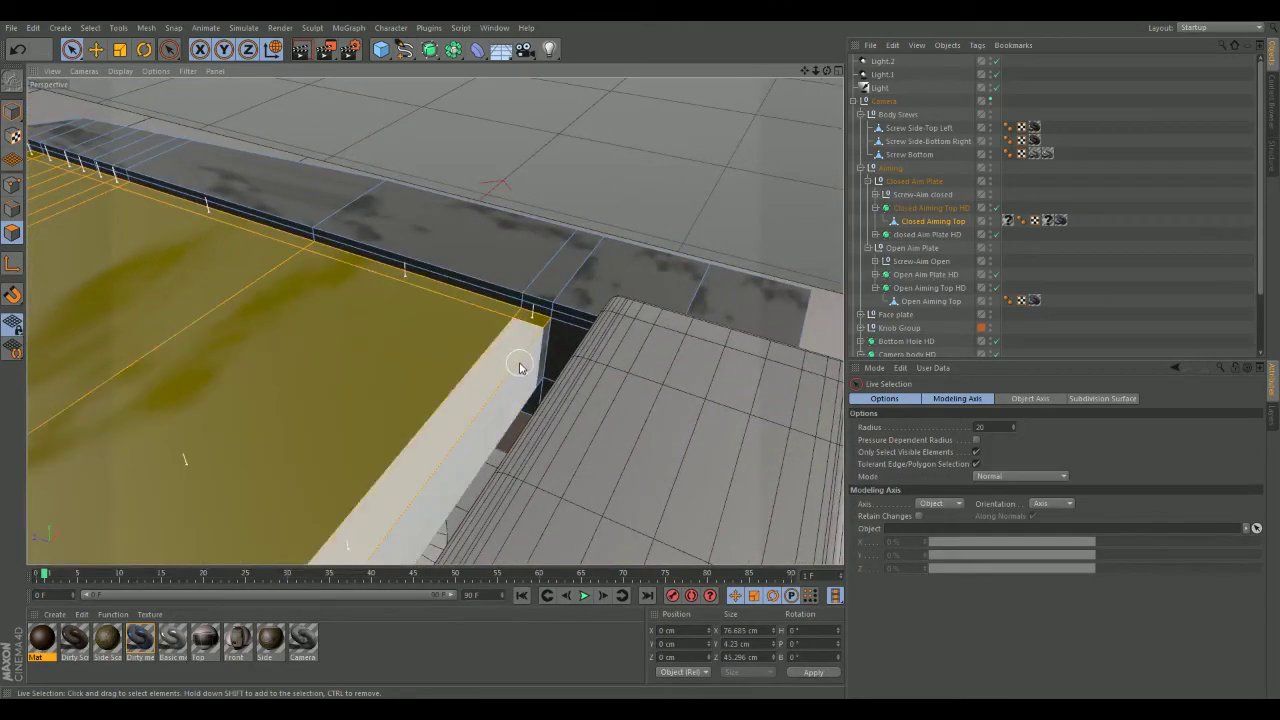
pyautogui.keyDown('shift'); pyautogui.click(524, 361); pyautogui.keyUp('shift')
pyautogui.keyDown('alt'); pyautogui.moveTo(524, 361); pyautogui.dragTo(533, 433); pyautogui.keyUp('alt')
pyautogui.keyDown('shift'); pyautogui.moveTo(491, 377); pyautogui.dragTo(232, 377); pyautogui.keyUp('shift')
pyautogui.keyDown('alt'); pyautogui.moveTo(433, 364); pyautogui.dragTo(629, 363, button='middle'); pyautogui.keyUp('alt')
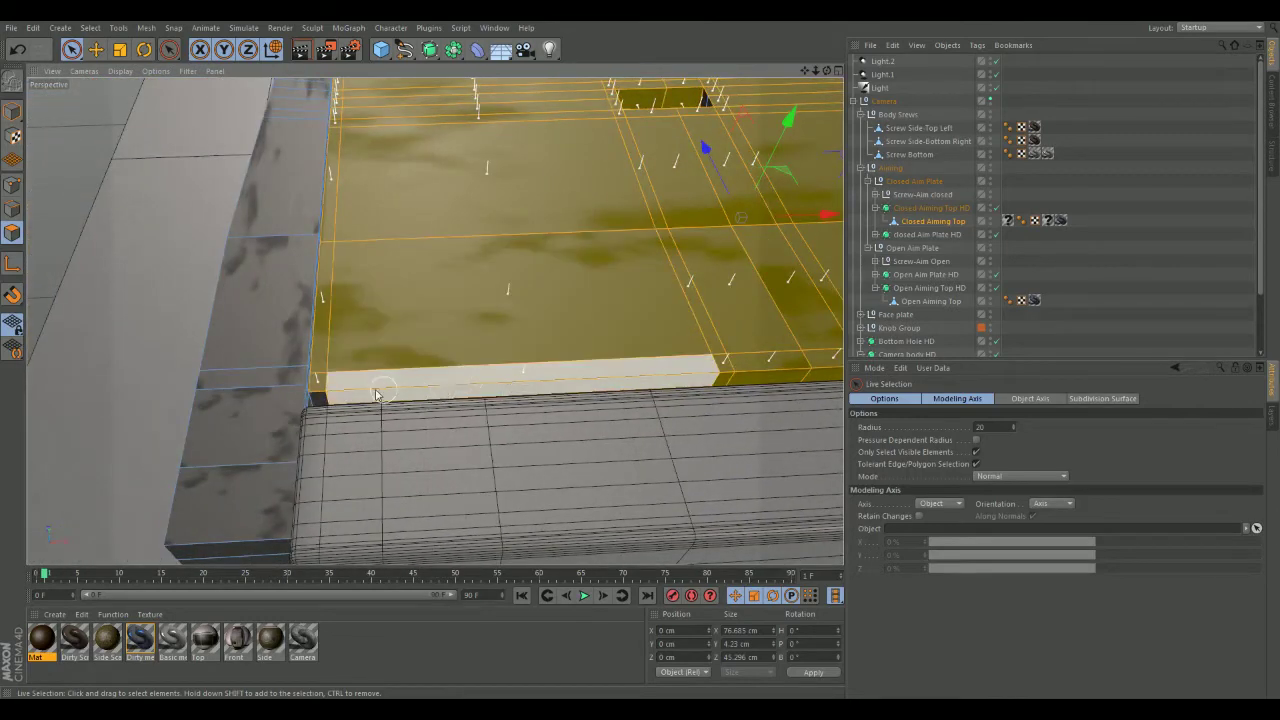
# Hide the Camera body HD in the viewport and extend the selection along the side edge of the aiming top's underside recess
pyautogui.keyDown('alt'); pyautogui.moveTo(334, 398); pyautogui.dragTo(617, 315); pyautogui.keyUp('alt')
pyautogui.keyDown('alt'); pyautogui.moveTo(474, 383); pyautogui.dragTo(554, 336); pyautogui.keyUp('alt')
pyautogui.keyDown('alt'); pyautogui.moveTo(554, 336); pyautogui.dragTo(560, 400, button='right'); pyautogui.keyUp('alt')
pyautogui.keyDown('alt'); pyautogui.moveTo(552, 397); pyautogui.dragTo(556, 456); pyautogui.keyUp('alt')
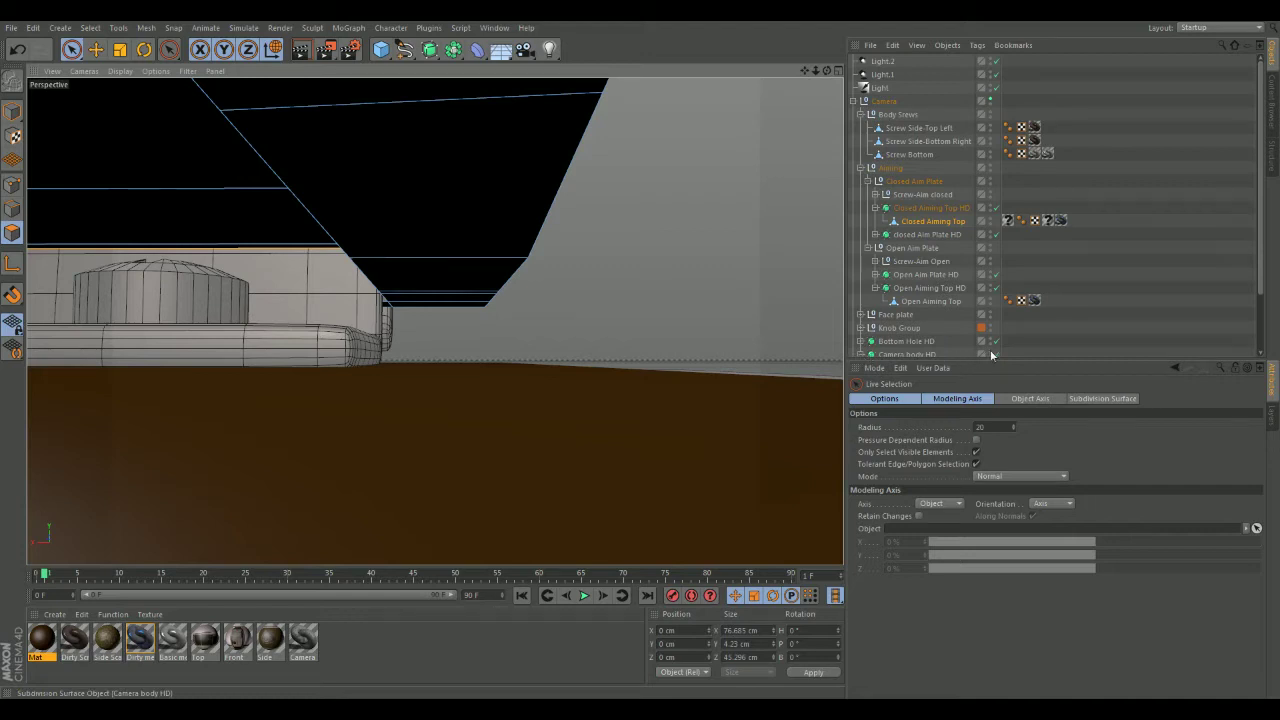
pyautogui.click(989, 354)
pyautogui.moveTo(500, 330)
pyautogui.keyDown('alt'); pyautogui.mouseDown()
pyautogui.moveTo(471, 271)
pyautogui.moveTo(480, 175)
pyautogui.moveTo(500, 409)
pyautogui.moveTo(506, 237)
pyautogui.mouseUp(); pyautogui.keyUp('alt')
pyautogui.keyDown('shift'); pyautogui.click(565, 246); pyautogui.keyUp('shift')
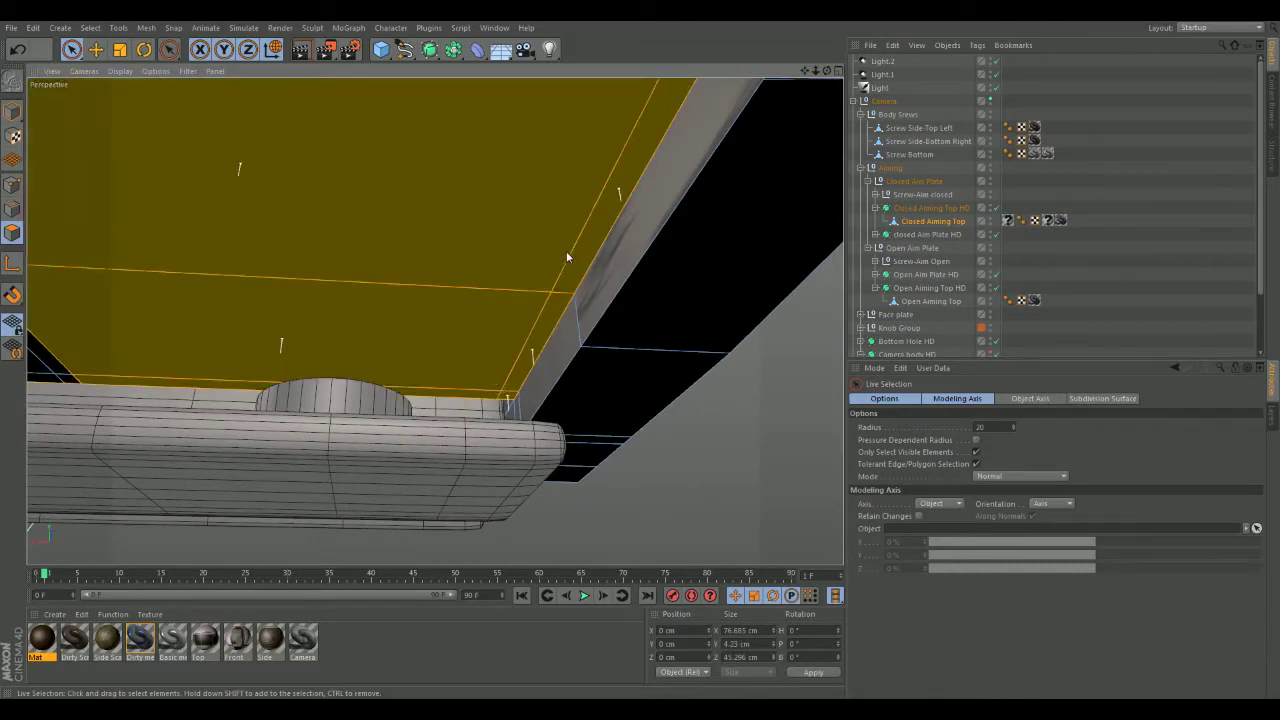
# Add the missing underside panel polygons, from the centre to the opposite side edge and corner, to the selection
pyautogui.keyDown('alt'); pyautogui.moveTo(430, 257); pyautogui.dragTo(262, 301, button='right'); pyautogui.keyUp('alt')
pyautogui.keyDown('alt'); pyautogui.moveTo(261, 305); pyautogui.dragTo(591, 351); pyautogui.keyUp('alt')
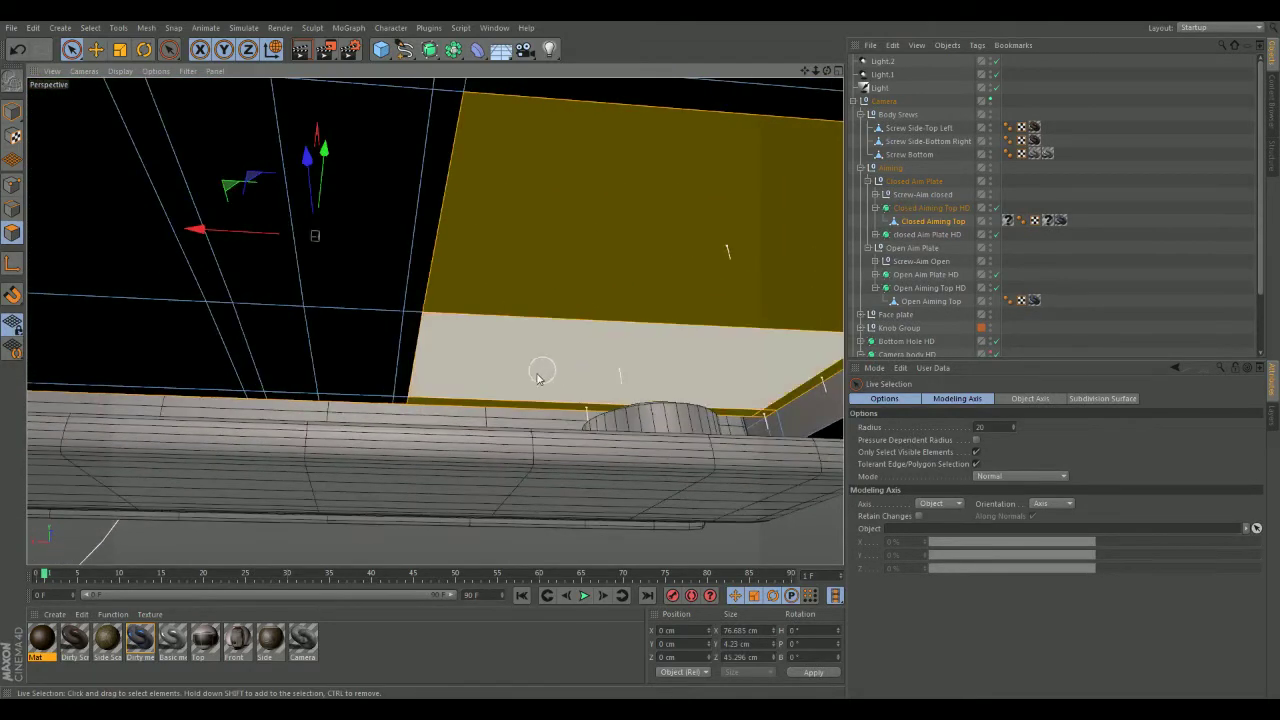
pyautogui.moveTo(411, 391)
pyautogui.keyDown('shift'); pyautogui.mouseDown()
pyautogui.moveTo(371, 286)
pyautogui.moveTo(200, 294)
pyautogui.moveTo(210, 372)
pyautogui.mouseUp(); pyautogui.keyUp('shift')
pyautogui.keyDown('alt'); pyautogui.moveTo(292, 348); pyautogui.dragTo(680, 420, button='middle'); pyautogui.keyUp('alt')
pyautogui.keyDown('alt'); pyautogui.moveTo(446, 385); pyautogui.dragTo(500, 363); pyautogui.keyUp('alt')
pyautogui.click(500, 363)
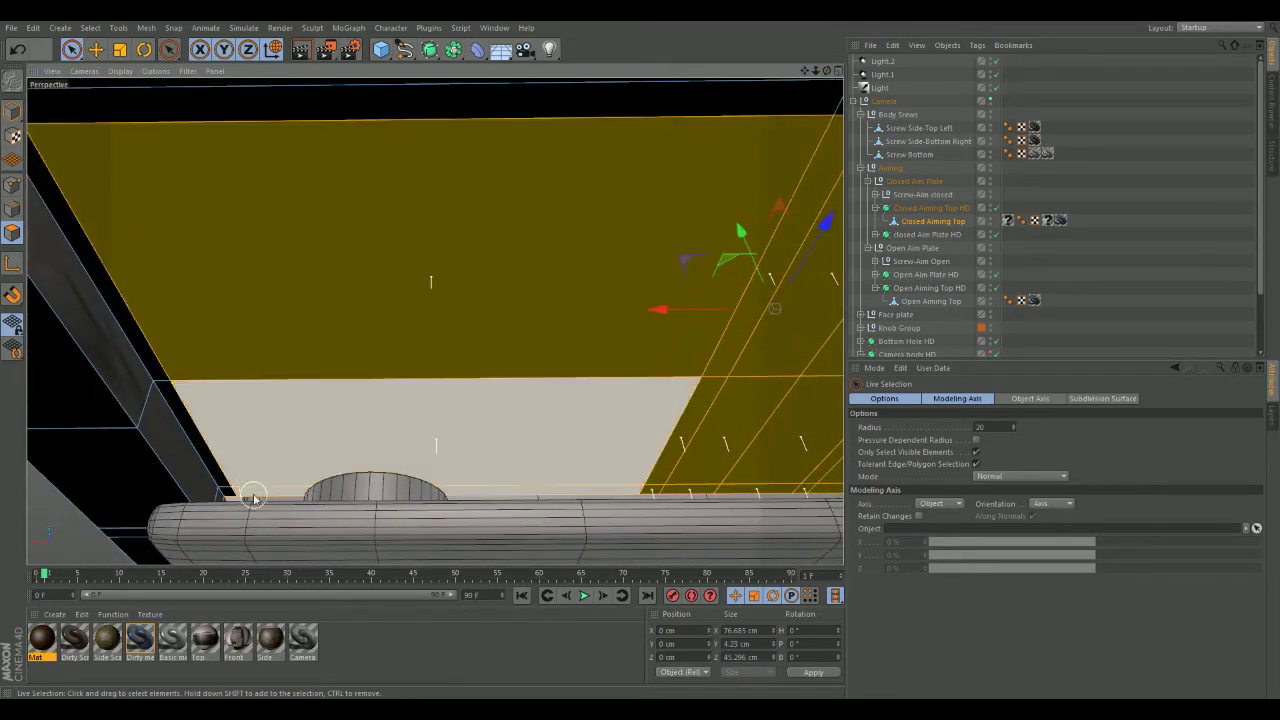
pyautogui.keyDown('shift'); pyautogui.moveTo(240, 486); pyautogui.dragTo(234, 449); pyautogui.keyUp('shift')
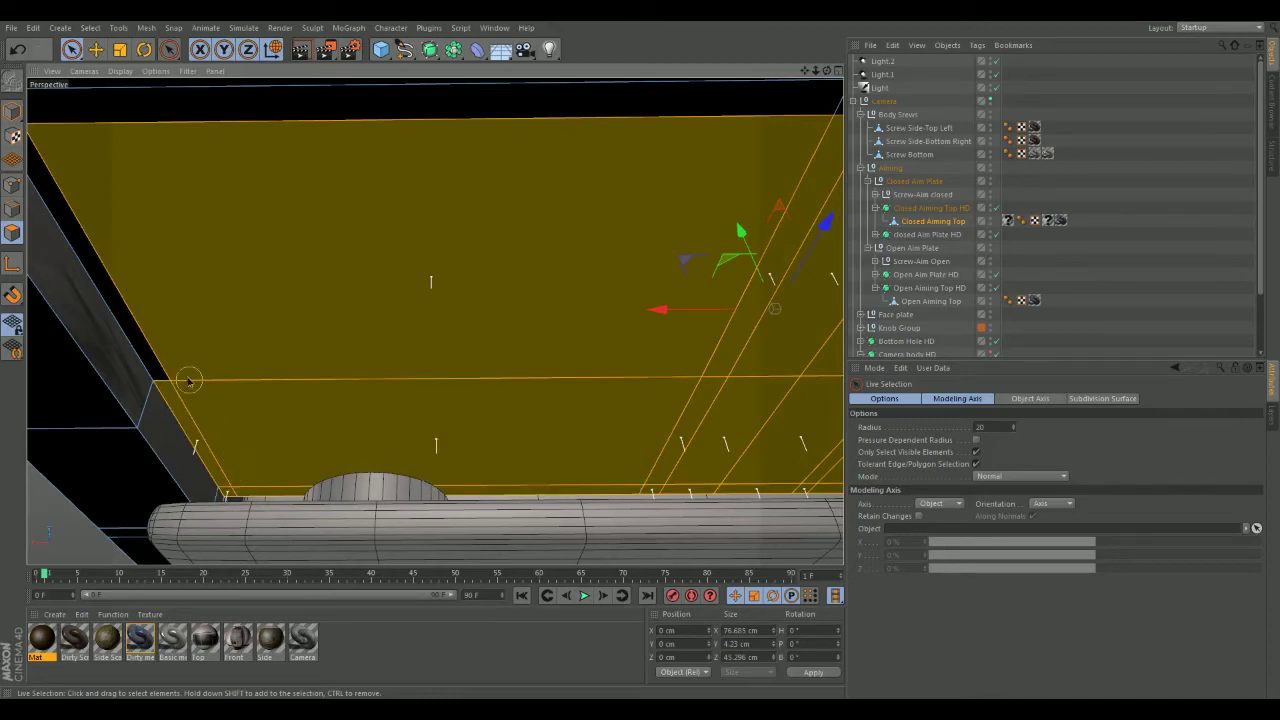
# Add the remaining underside polygon rows on both halves and around the rectangular slot to the selection
pyautogui.moveTo(194, 343)
pyautogui.keyDown('alt'); pyautogui.mouseDown()
pyautogui.moveTo(351, 463)
pyautogui.moveTo(337, 358)
pyautogui.moveTo(321, 357)
pyautogui.moveTo(343, 320)
pyautogui.mouseUp(); pyautogui.keyUp('alt')
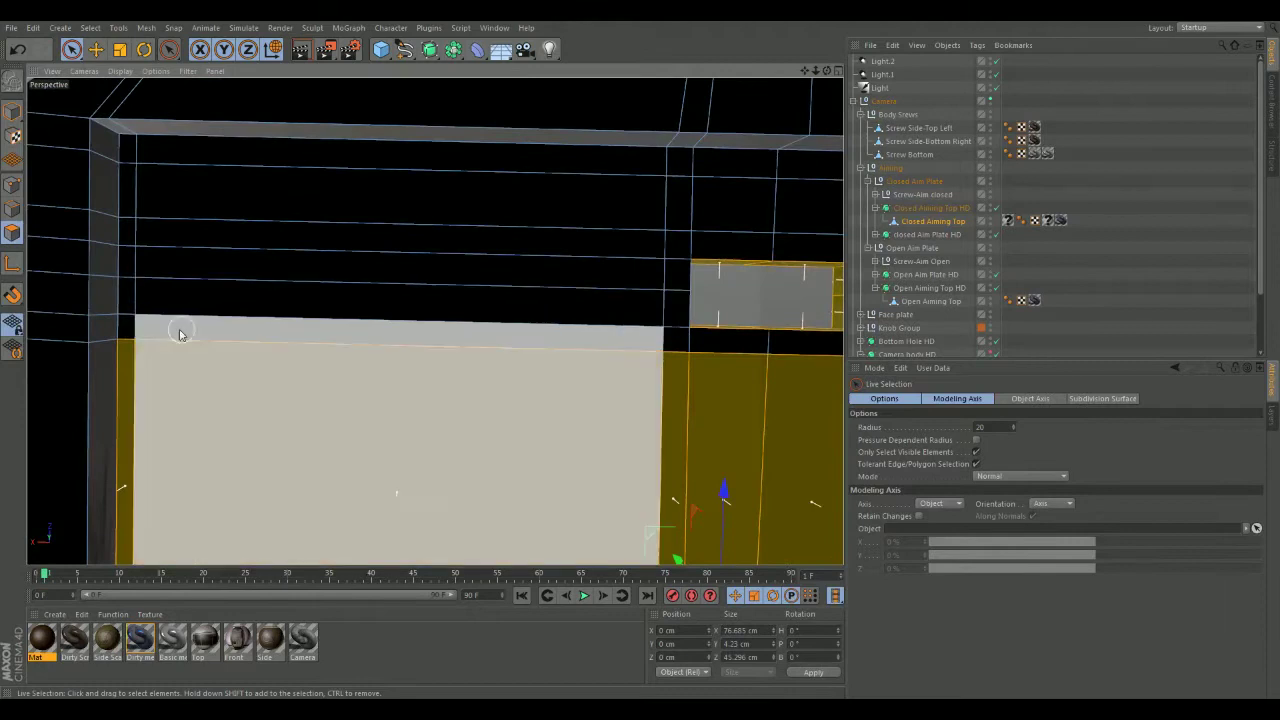
pyautogui.keyDown('shift'); pyautogui.moveTo(136, 340); pyautogui.dragTo(136, 168); pyautogui.keyUp('shift')
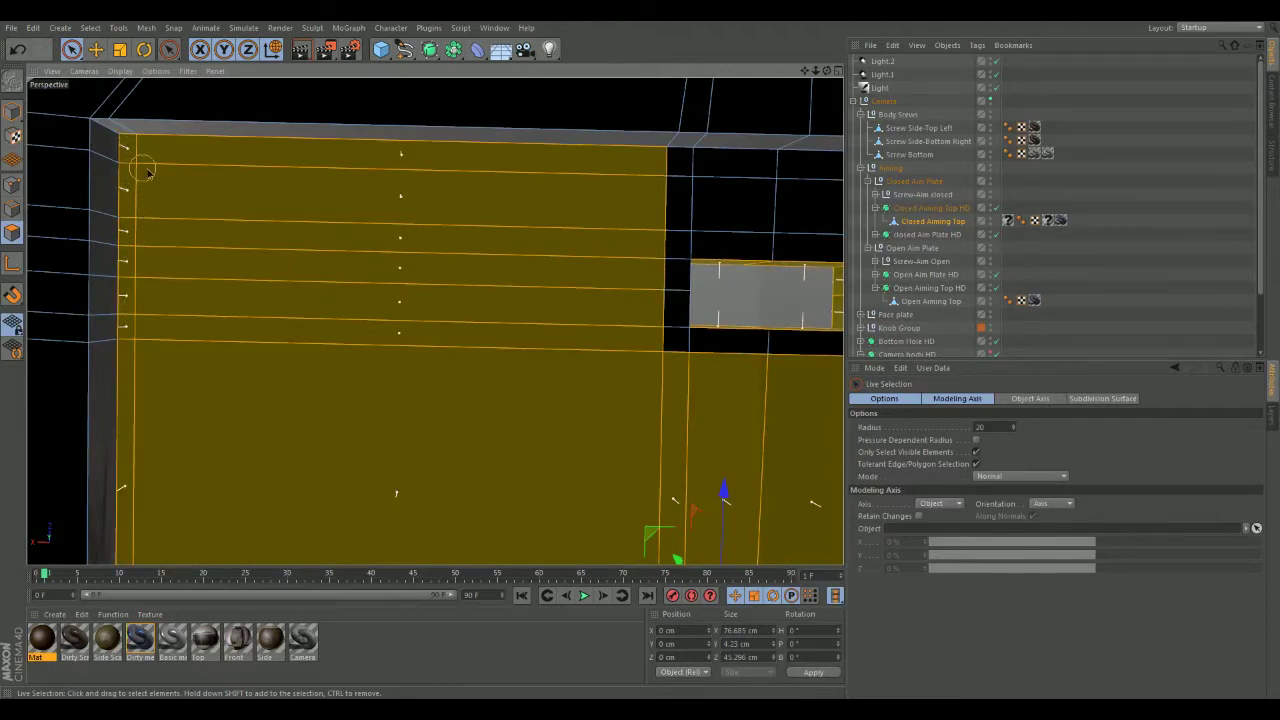
pyautogui.moveTo(678, 217)
pyautogui.keyDown('shift'); pyautogui.mouseDown()
pyautogui.moveTo(690, 197)
pyautogui.moveTo(684, 289)
pyautogui.moveTo(732, 358)
pyautogui.moveTo(766, 350)
pyautogui.mouseUp(); pyautogui.keyUp('shift')
pyautogui.keyDown('alt'); pyautogui.moveTo(765, 352); pyautogui.dragTo(363, 266, button='middle'); pyautogui.keyUp('alt')
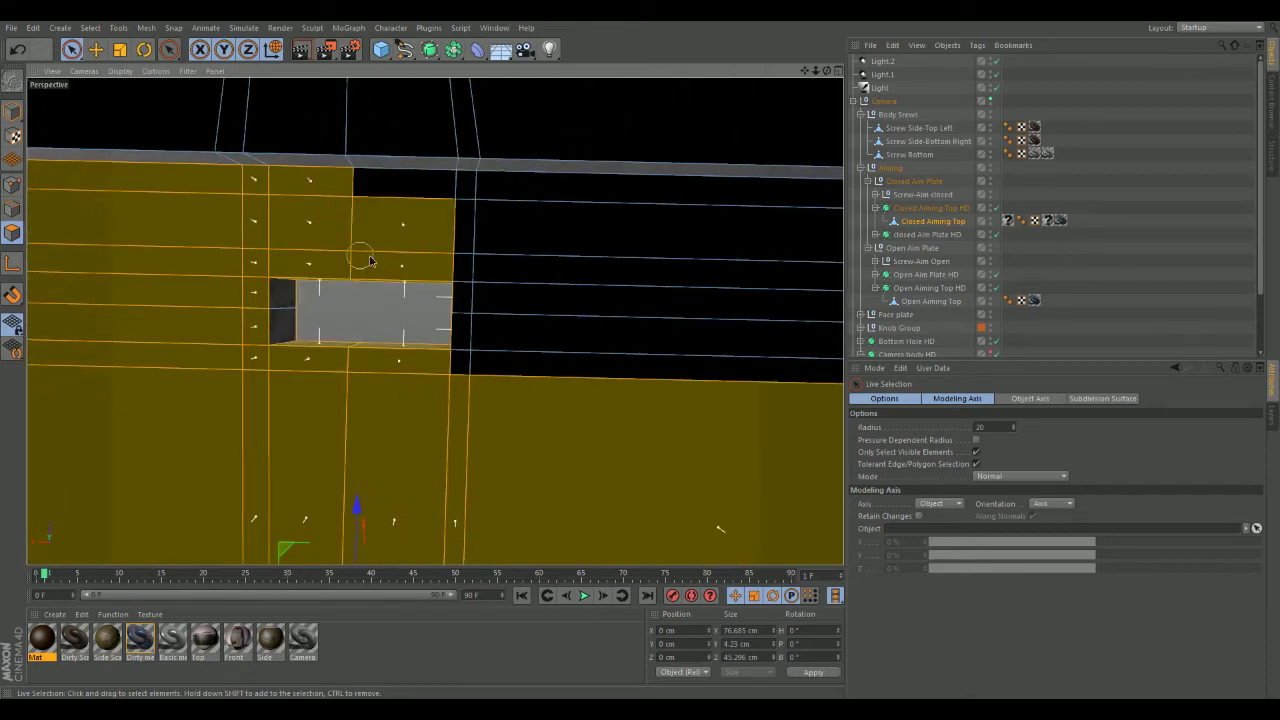
pyautogui.moveTo(277, 262)
pyautogui.keyDown('shift'); pyautogui.mouseDown()
pyautogui.moveTo(270, 326)
pyautogui.moveTo(426, 204)
pyautogui.moveTo(484, 296)
pyautogui.moveTo(560, 351)
pyautogui.moveTo(471, 371)
pyautogui.mouseUp(); pyautogui.keyUp('shift')
pyautogui.keyDown('alt'); pyautogui.moveTo(532, 366); pyautogui.dragTo(142, 376, button='middle'); pyautogui.keyUp('alt')
pyautogui.keyDown('shift'); pyautogui.moveTo(586, 391); pyautogui.dragTo(596, 222); pyautogui.keyUp('shift')
# Apply the Mat material to the selected recessed polygons of the Closed Aiming Top
pyautogui.moveTo(569, 294)
pyautogui.keyDown('alt'); pyautogui.mouseDown(button='right')
pyautogui.moveTo(517, 366)
pyautogui.moveTo(407, 470)
pyautogui.mouseUp(button='right'); pyautogui.keyUp('alt')
pyautogui.moveTo(407, 470)
pyautogui.keyDown('alt'); pyautogui.mouseDown()
pyautogui.moveTo(310, 508)
pyautogui.moveTo(375, 550)
pyautogui.moveTo(266, 555)
pyautogui.mouseUp(); pyautogui.keyUp('alt')
pyautogui.keyDown('alt'); pyautogui.moveTo(477, 346); pyautogui.dragTo(440, 545); pyautogui.keyUp('alt')
pyautogui.keyDown('alt'); pyautogui.moveTo(479, 249); pyautogui.dragTo(285, 198); pyautogui.keyUp('alt')
pyautogui.moveTo(42, 640); pyautogui.dragTo(640, 320)
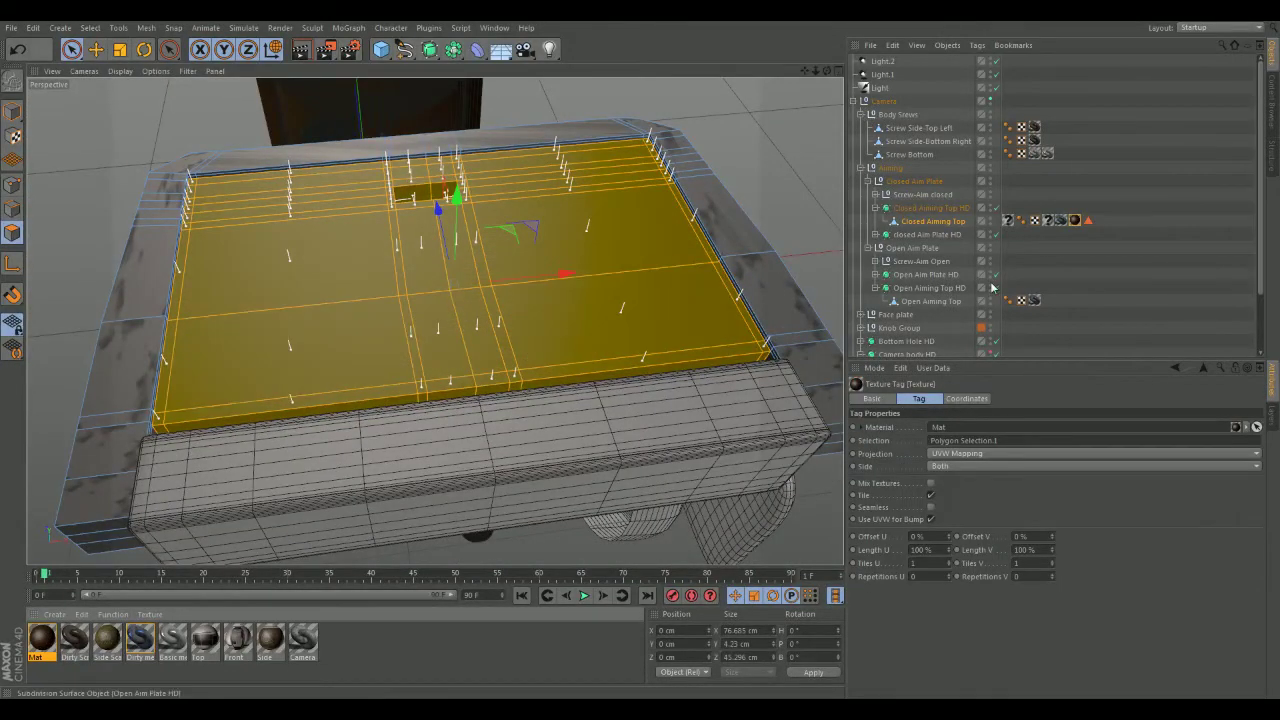
# Duplicate the Mat material and apply the copy to the camera's face plate
pyautogui.keyDown('alt'); pyautogui.moveTo(700, 245); pyautogui.dragTo(560, 160); pyautogui.keyUp('alt')
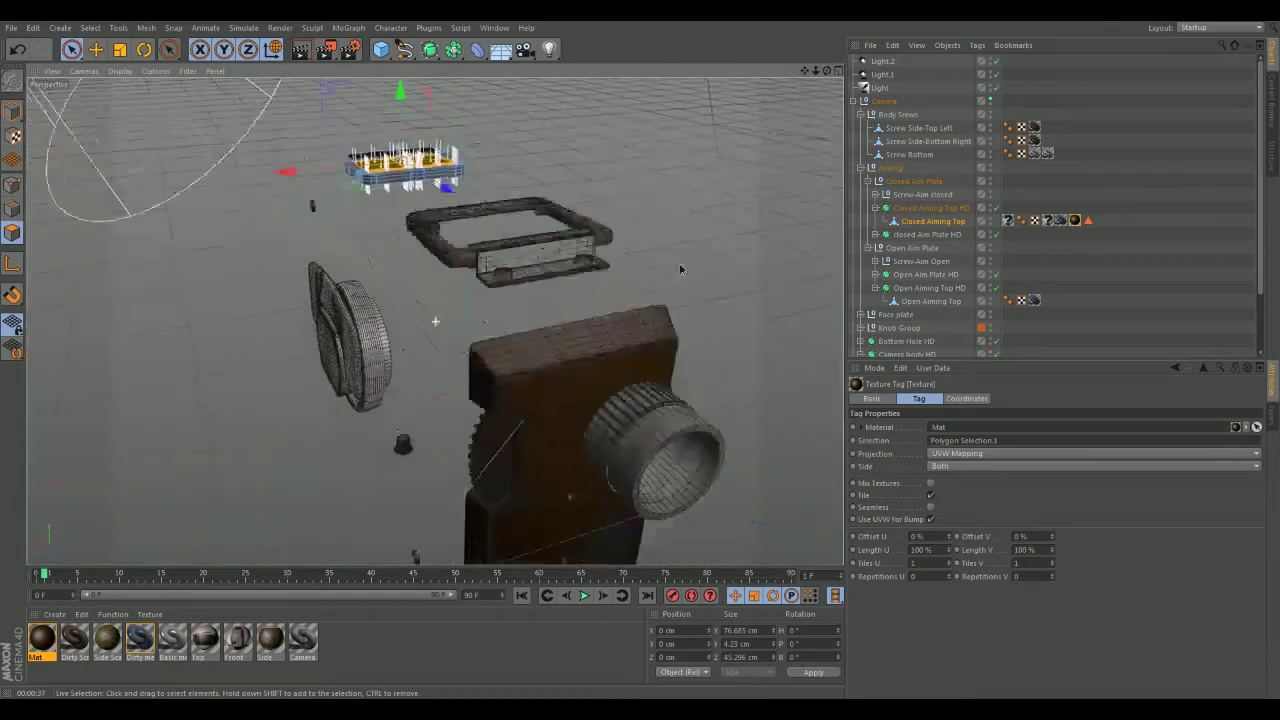
pyautogui.keyDown('alt'); pyautogui.moveTo(663, 301); pyautogui.dragTo(510, 275); pyautogui.keyUp('alt')
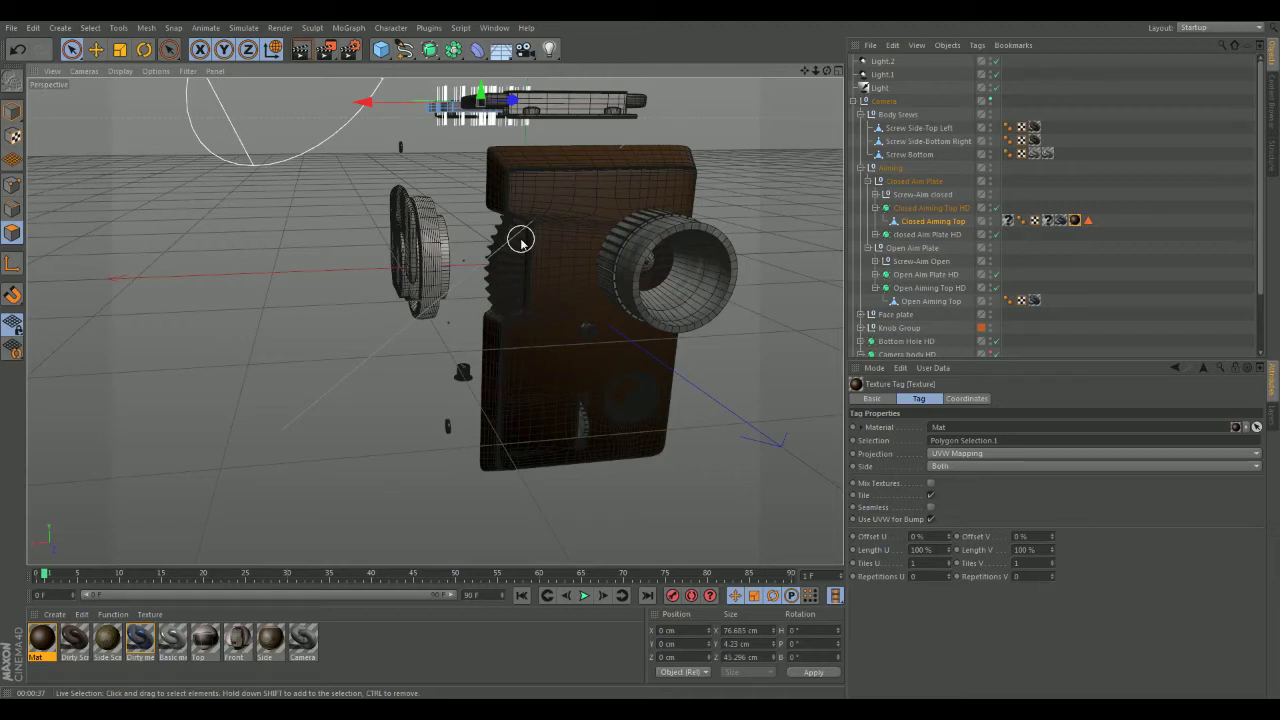
pyautogui.click(48, 642)
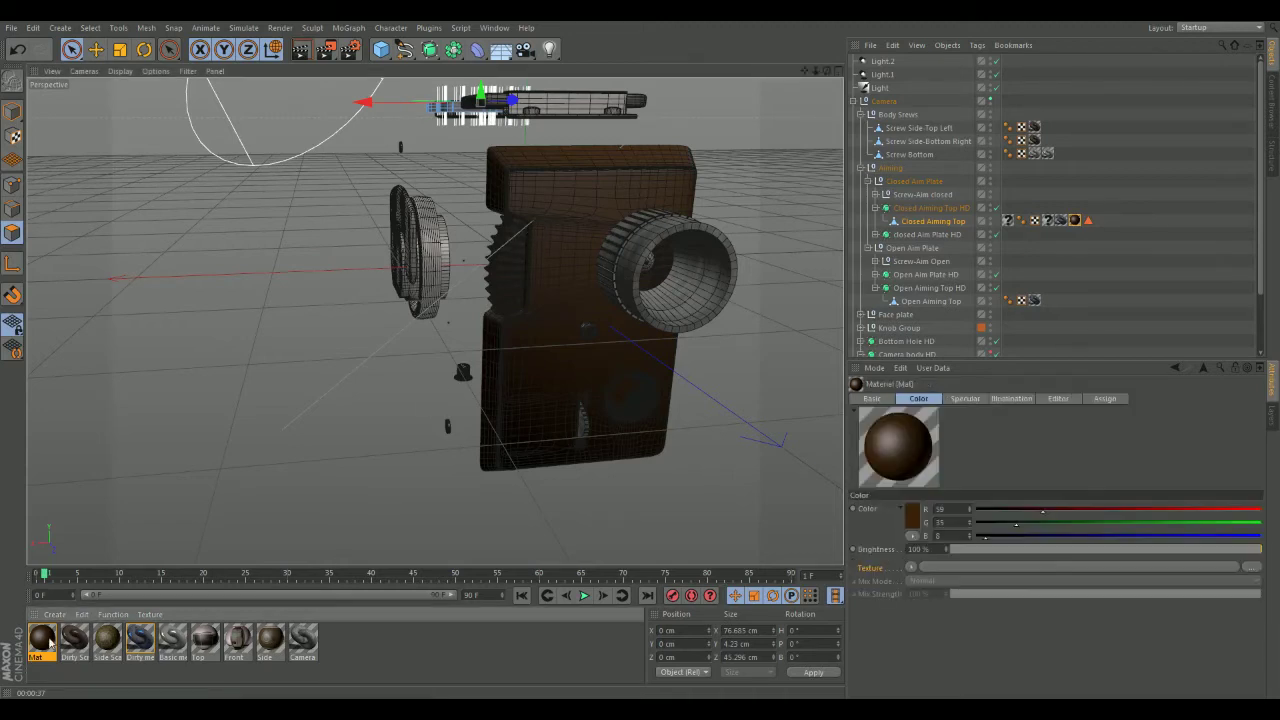
pyautogui.hotkey('ctrl', 'c')
pyautogui.hotkey('ctrl', 'v')
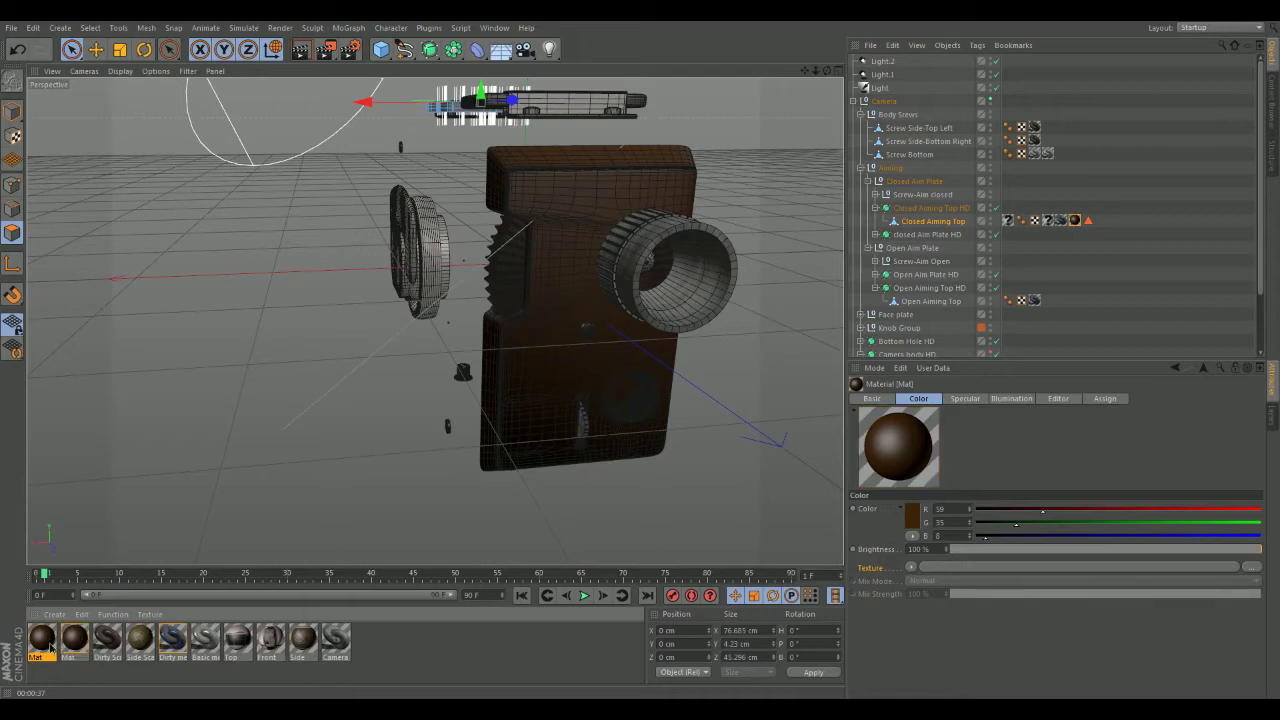
pyautogui.moveTo(518, 272); pyautogui.dragTo(509, 266)
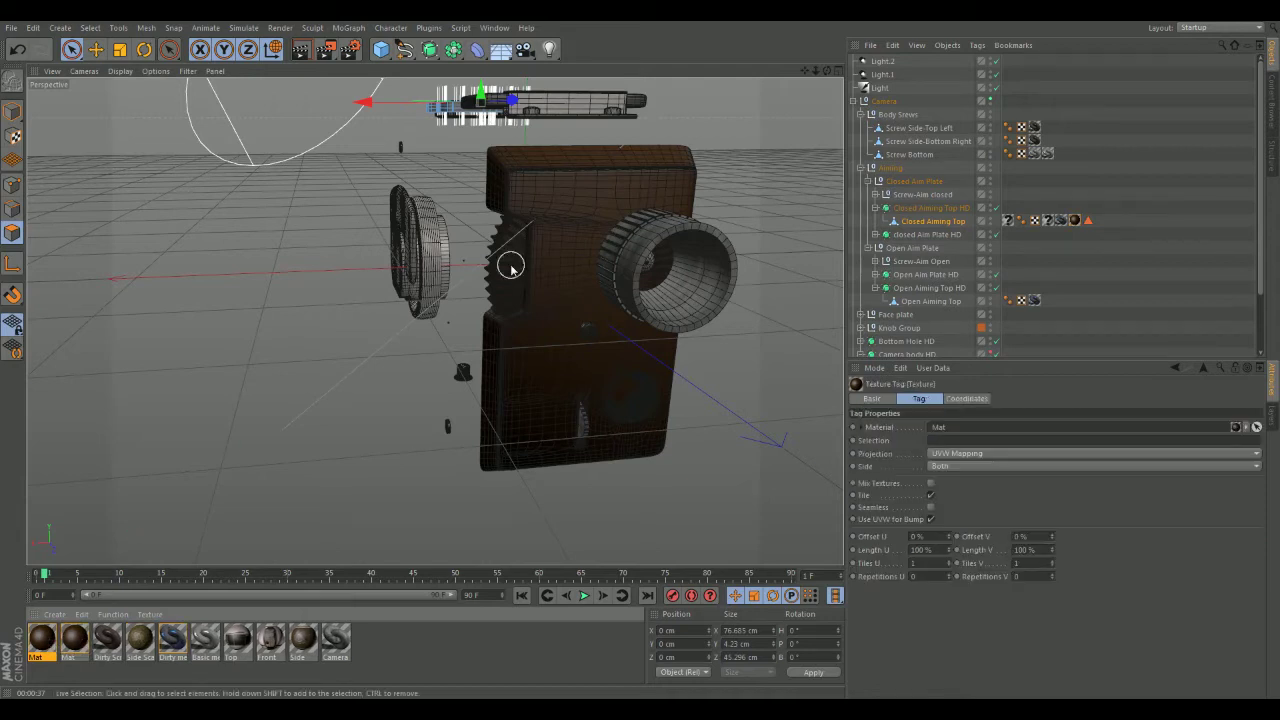
pyautogui.scroll(3, 277, 417)
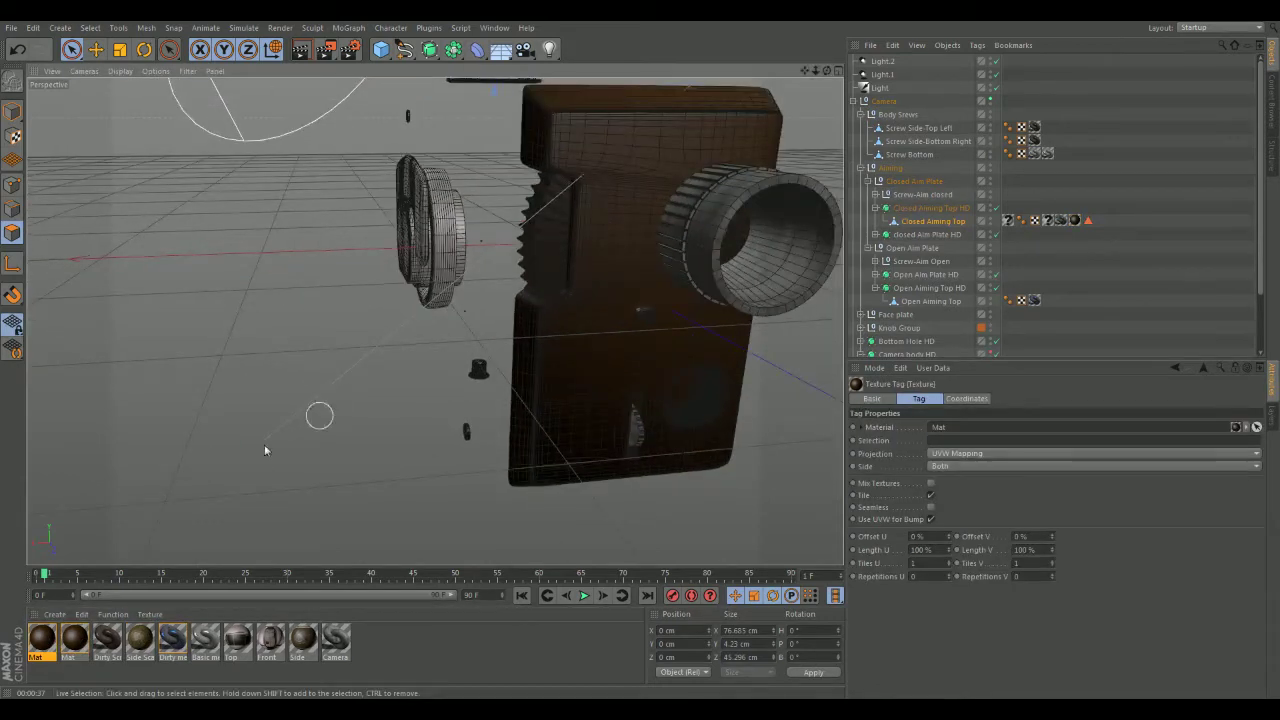
# Set the duplicated Mat material's colour to a less saturated brown with RGB 59, 46, 30
pyautogui.doubleClick(42, 640)
pyautogui.click(911, 518)
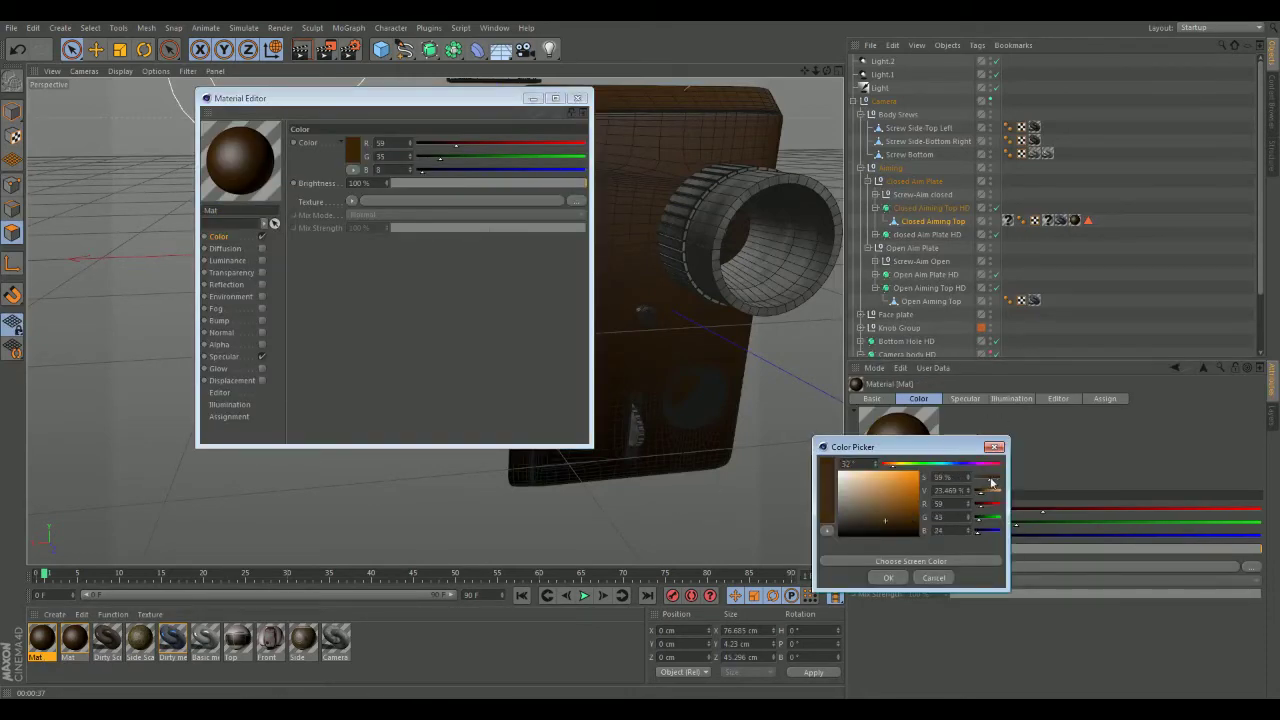
pyautogui.click(891, 579)
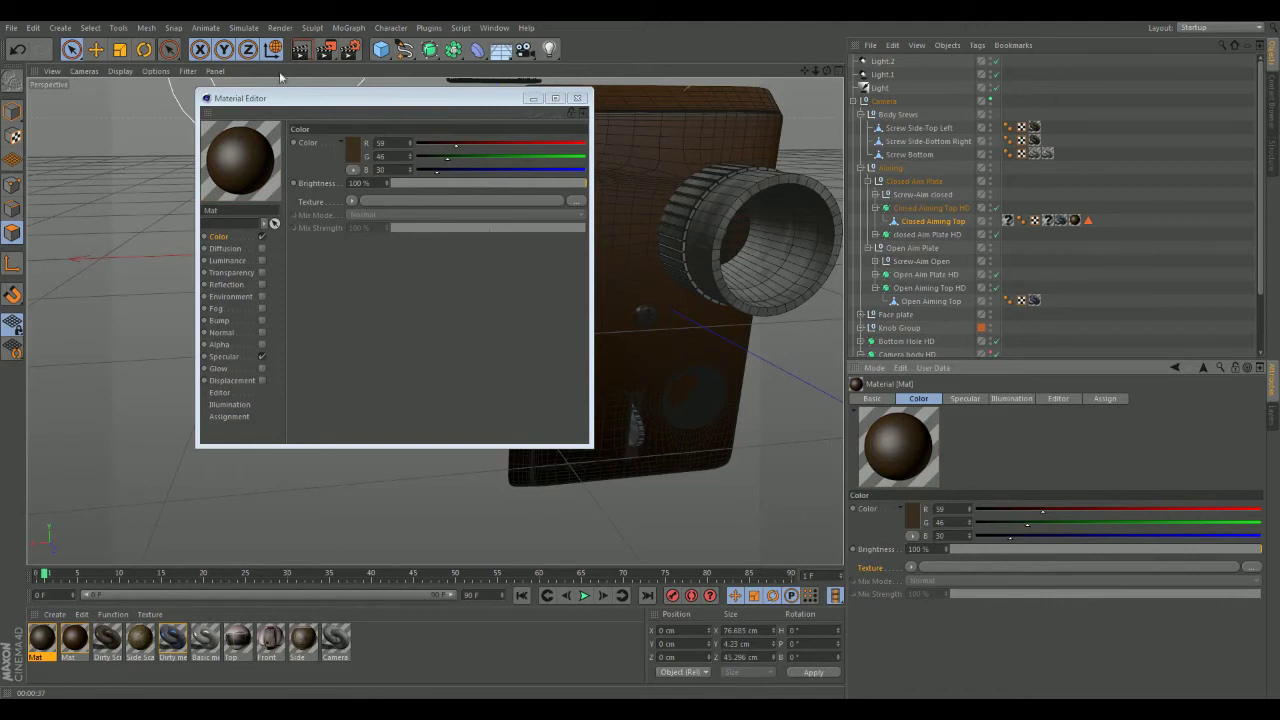
pyautogui.click(577, 99)
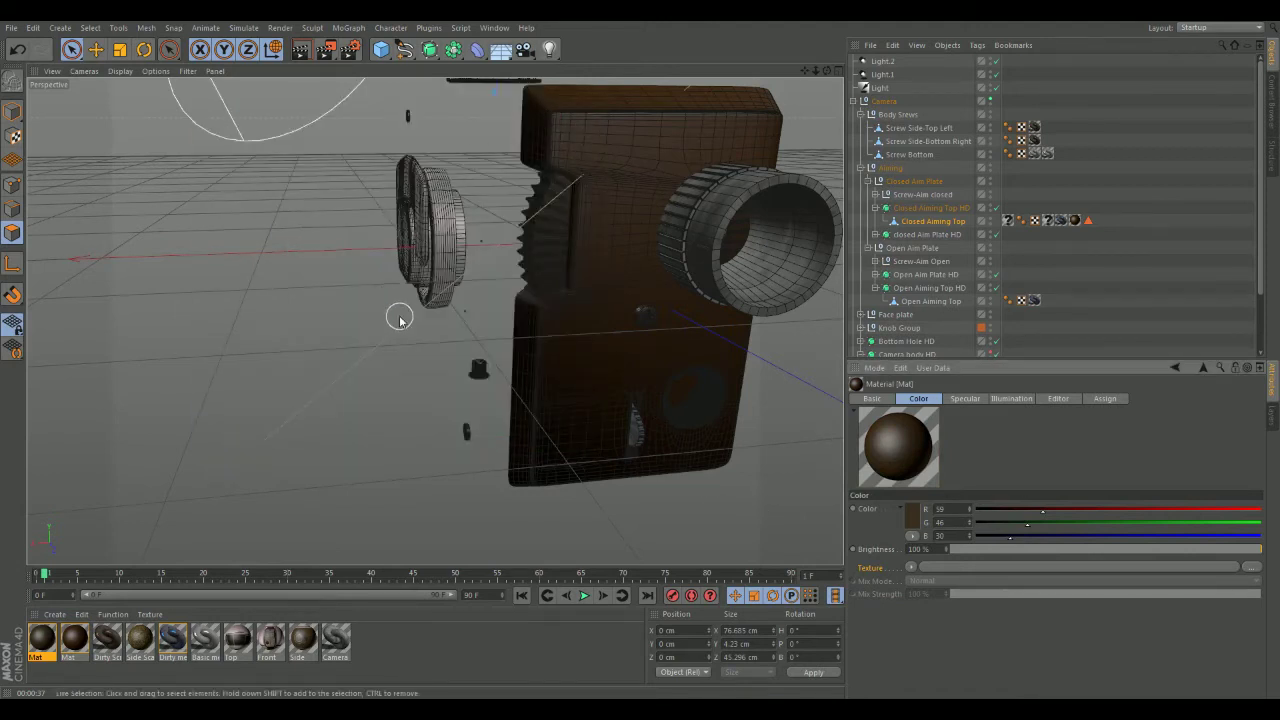
# Render the perspective view to check the face plate's colour against the body's central band
pyautogui.keyDown('alt'); pyautogui.moveTo(400, 314); pyautogui.dragTo(95, 74); pyautogui.keyUp('alt')
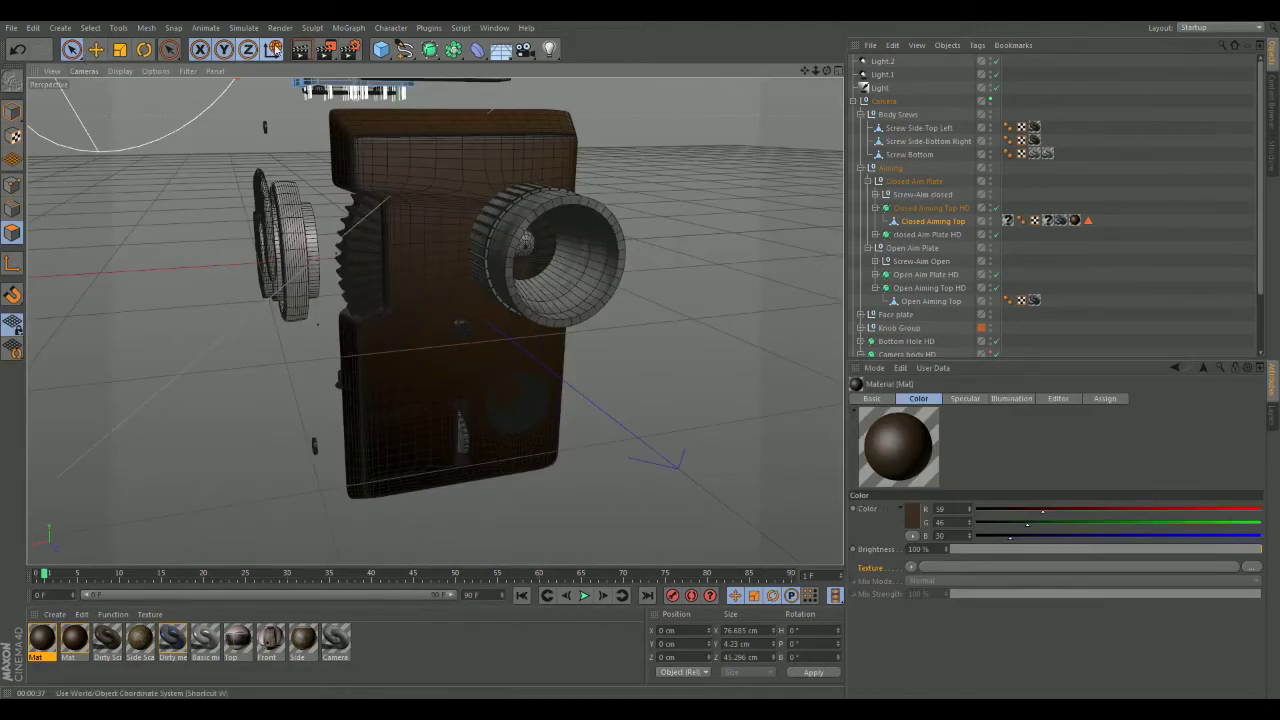
pyautogui.click(303, 51)
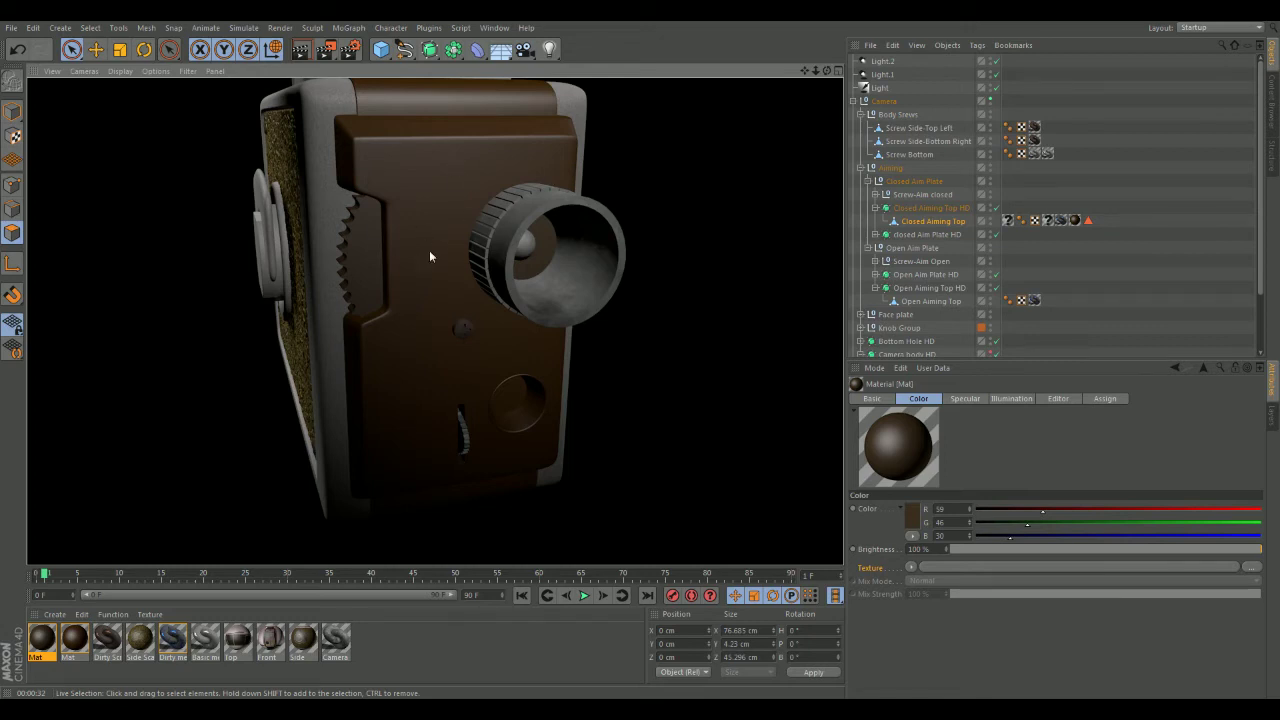
pyautogui.keyDown('alt'); pyautogui.moveTo(502, 263); pyautogui.dragTo(300, 256); pyautogui.keyUp('alt')
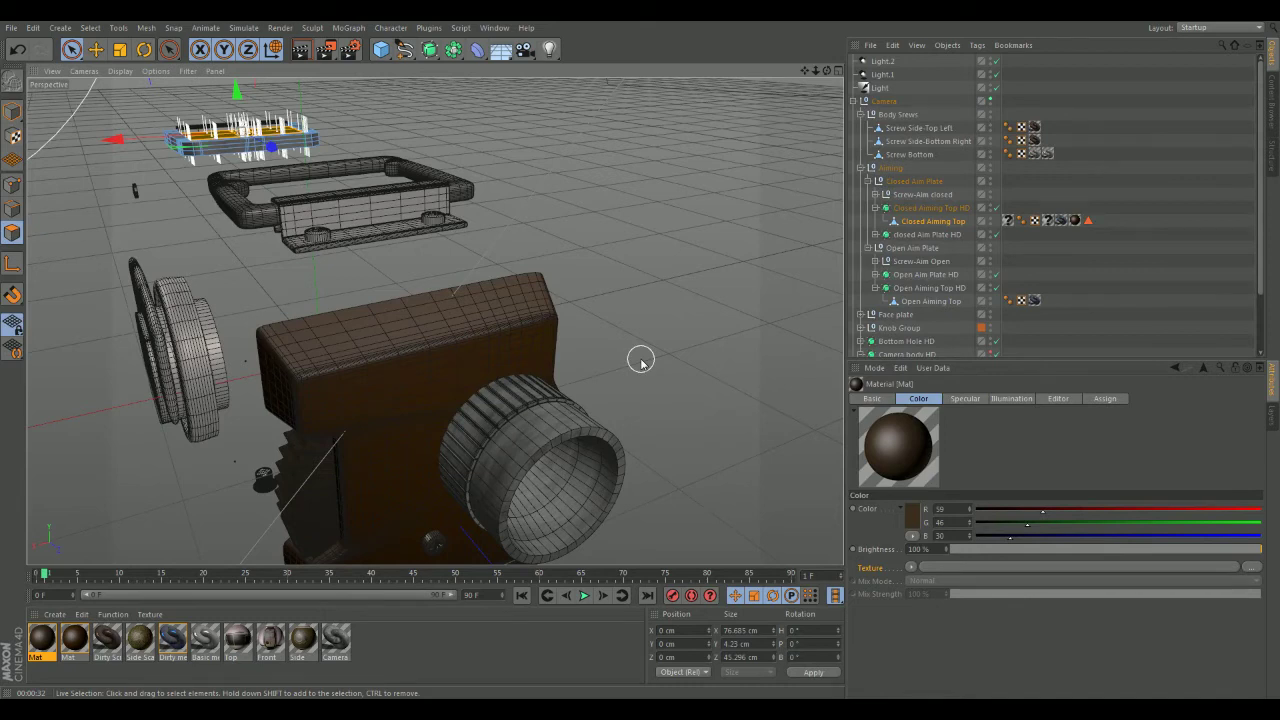
# Show the Camera body HD in the viewport again
pyautogui.scroll(-2, 641, 361)
pyautogui.keyDown('alt'); pyautogui.moveTo(407, 413); pyautogui.dragTo(559, 361); pyautogui.keyUp('alt')
pyautogui.keyDown('alt'); pyautogui.moveTo(484, 400); pyautogui.dragTo(582, 460); pyautogui.keyUp('alt')
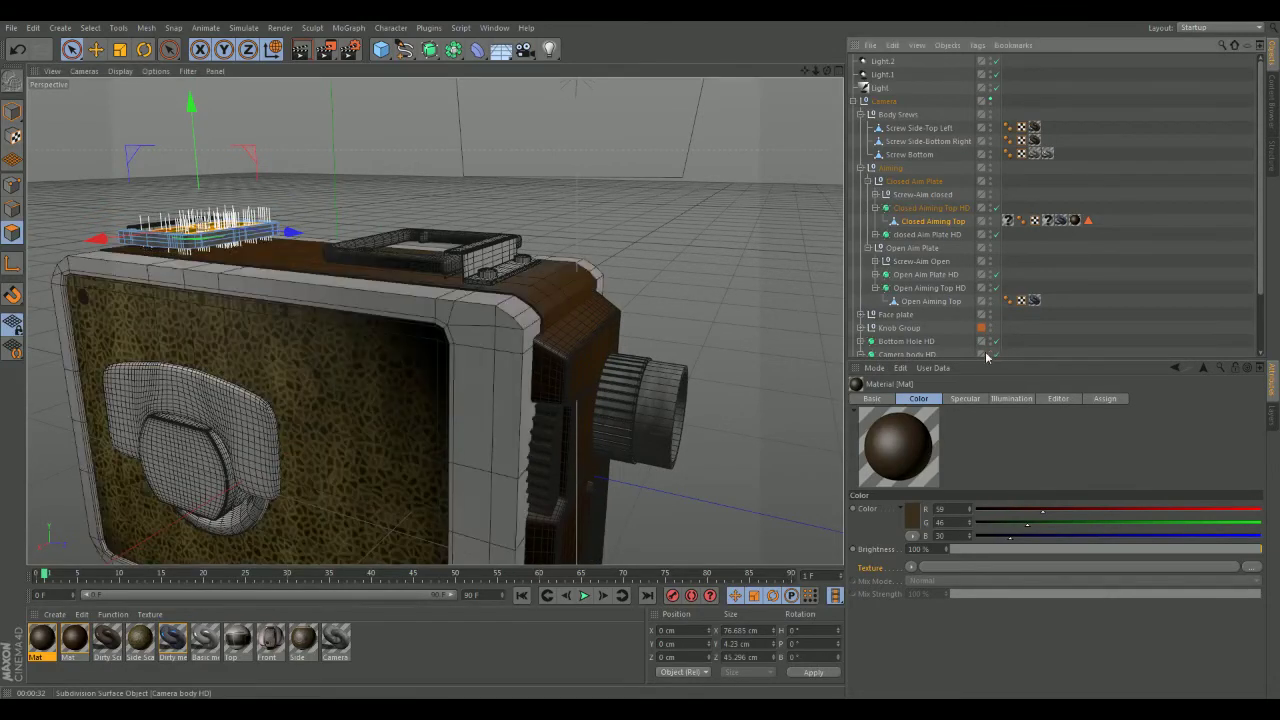
# Examine the leather side panels, knob, metal frame and front of the assembled camera from all around
pyautogui.keyDown('alt'); pyautogui.moveTo(675, 314); pyautogui.dragTo(483, 362); pyautogui.keyUp('alt')
pyautogui.keyDown('alt'); pyautogui.moveTo(324, 432); pyautogui.dragTo(571, 306); pyautogui.keyUp('alt')
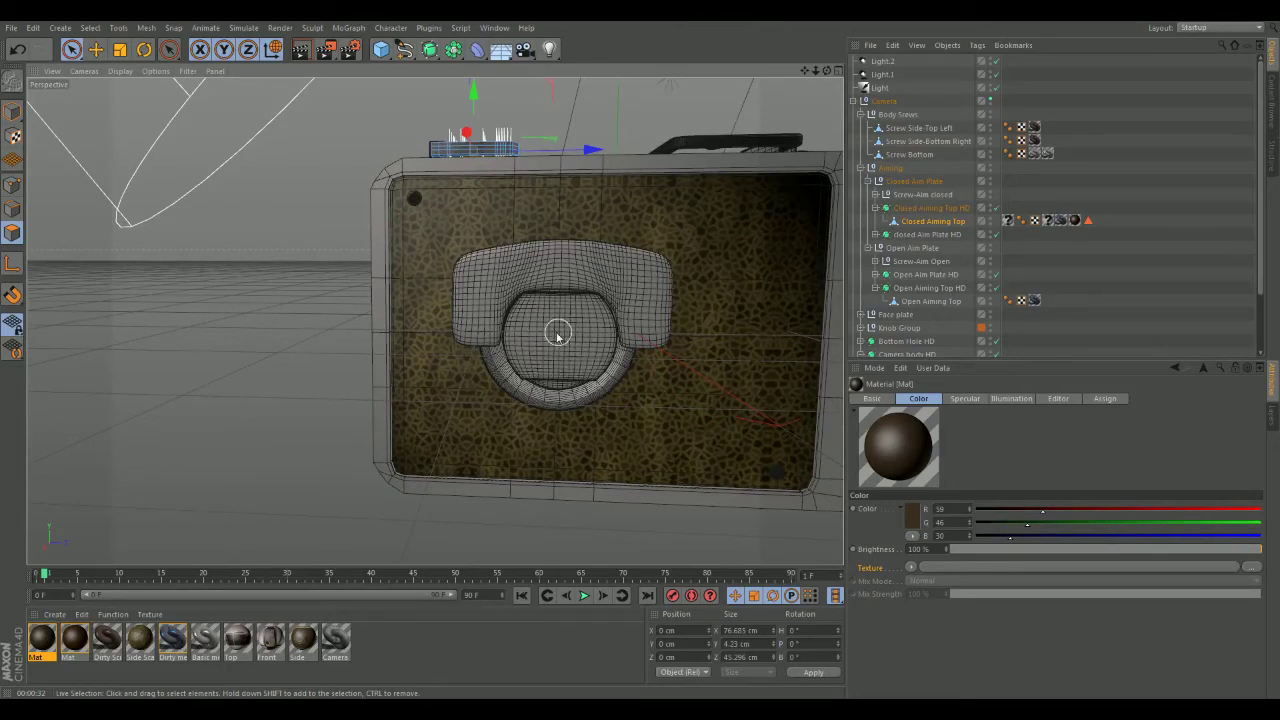
pyautogui.keyDown('alt'); pyautogui.moveTo(546, 346); pyautogui.dragTo(531, 371); pyautogui.keyUp('alt')
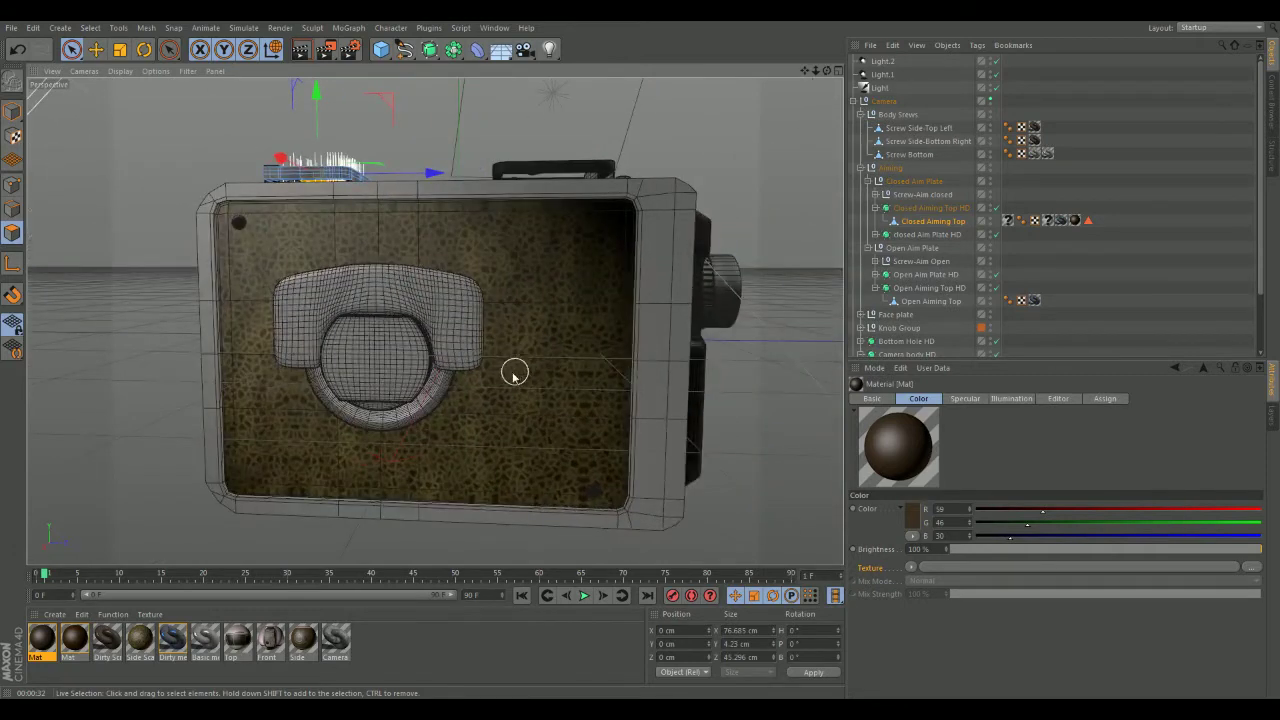
pyautogui.scroll(3, 597, 395)
pyautogui.keyDown('alt'); pyautogui.moveTo(597, 395); pyautogui.dragTo(513, 366); pyautogui.keyUp('alt')
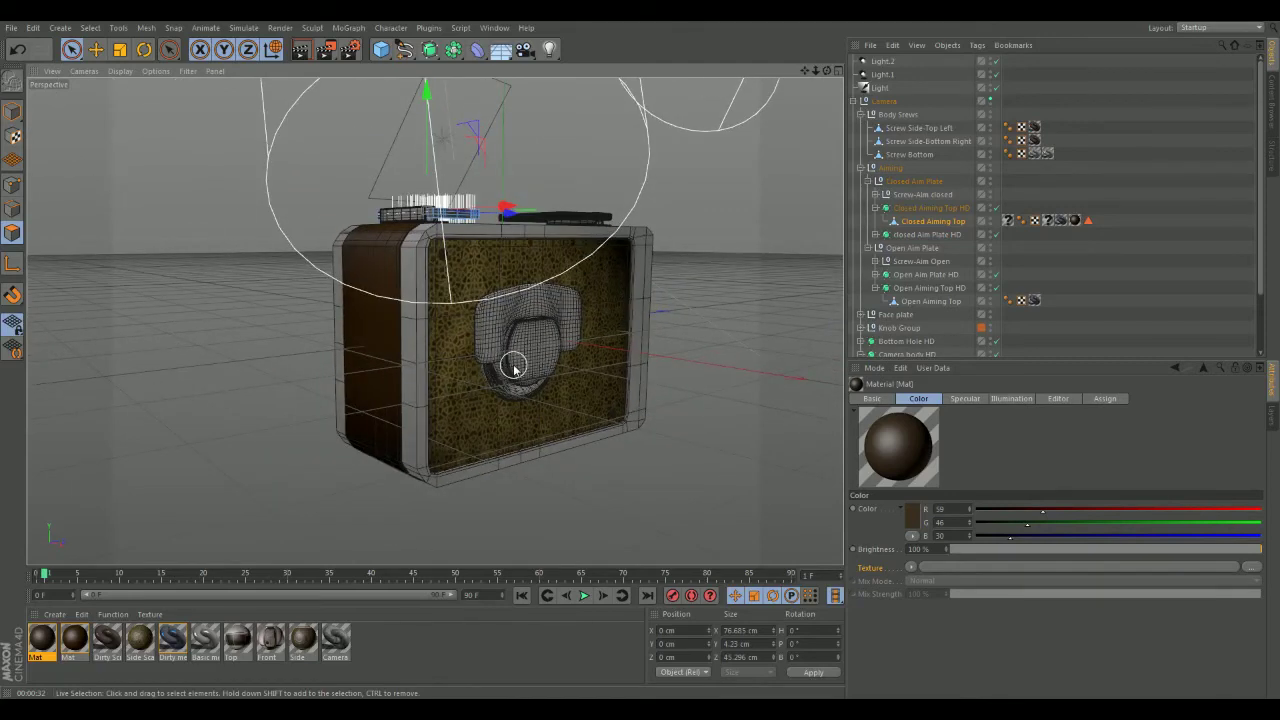
pyautogui.keyDown('alt'); pyautogui.moveTo(403, 354); pyautogui.dragTo(671, 340); pyautogui.keyUp('alt')
pyautogui.keyDown('alt'); pyautogui.moveTo(535, 336); pyautogui.dragTo(642, 265); pyautogui.keyUp('alt')
pyautogui.scroll(3, 629, 297)
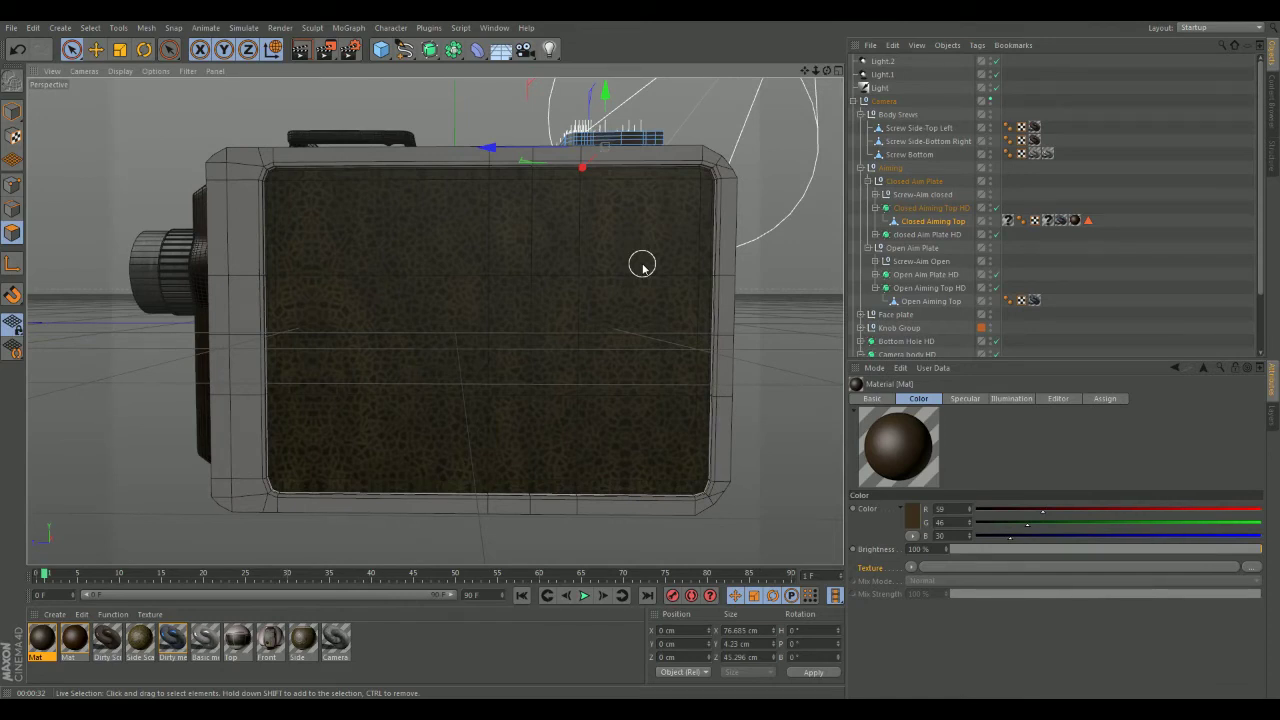
pyautogui.keyDown('alt'); pyautogui.moveTo(229, 371); pyautogui.dragTo(503, 335); pyautogui.keyUp('alt')
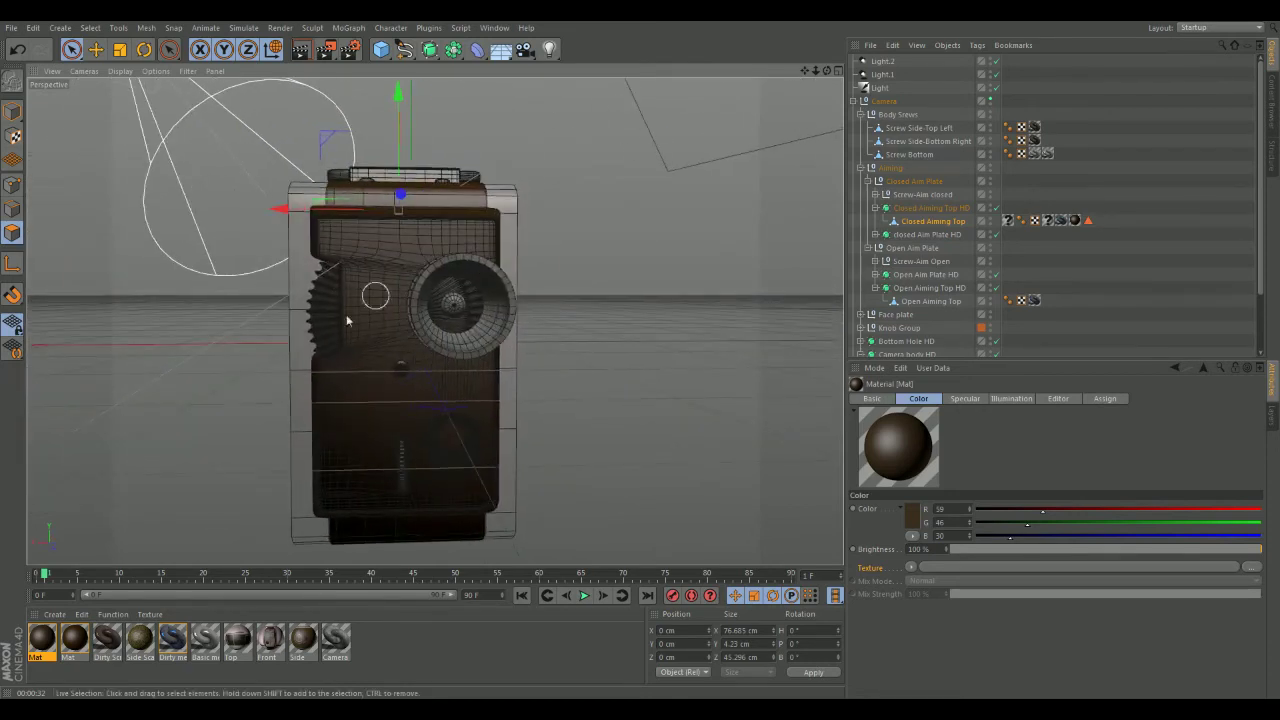
pyautogui.keyDown('alt'); pyautogui.moveTo(574, 294); pyautogui.dragTo(390, 316); pyautogui.keyUp('alt')
pyautogui.keyDown('alt'); pyautogui.moveTo(390, 316); pyautogui.dragTo(437, 320, button='middle'); pyautogui.keyUp('alt')
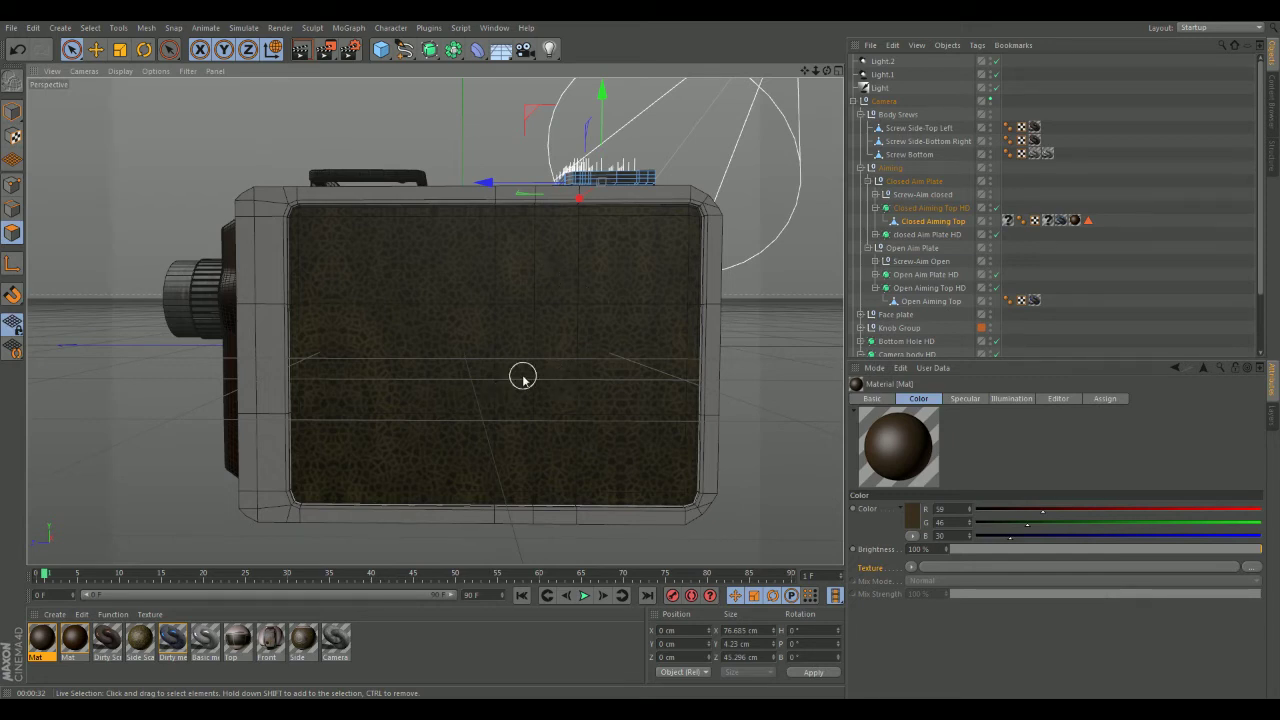
# Examine the underside of the camera body, including the bottom screw, the bottom hole and the central band
pyautogui.keyDown('alt'); pyautogui.moveTo(517, 434); pyautogui.dragTo(563, 150); pyautogui.keyUp('alt')
pyautogui.keyDown('alt'); pyautogui.moveTo(483, 206); pyautogui.dragTo(502, 402); pyautogui.keyUp('alt')
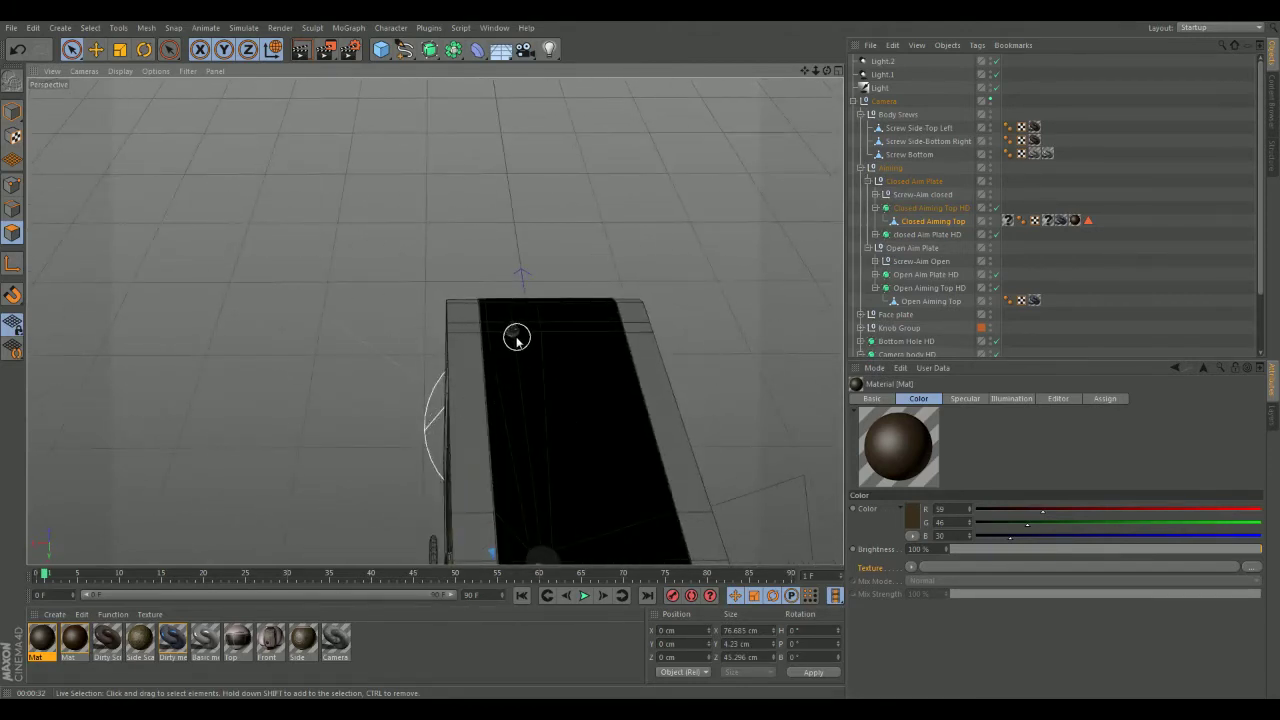
pyautogui.keyDown('alt'); pyautogui.moveTo(609, 531); pyautogui.dragTo(568, 287); pyautogui.keyUp('alt')
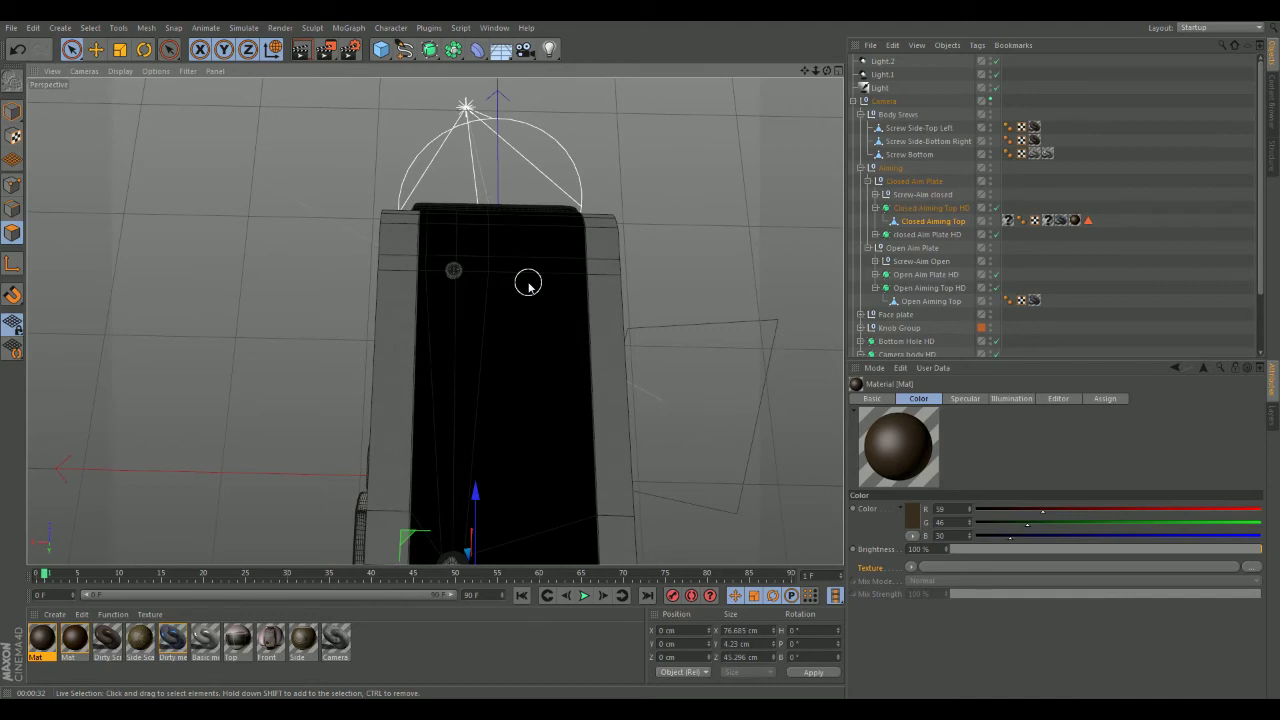
pyautogui.keyDown('alt'); pyautogui.moveTo(491, 297); pyautogui.dragTo(686, 166); pyautogui.keyUp('alt')
pyautogui.keyDown('alt'); pyautogui.moveTo(483, 238); pyautogui.dragTo(767, 273, button='right'); pyautogui.keyUp('alt')
pyautogui.scroll(5, 467, 361)
pyautogui.keyDown('alt'); pyautogui.moveTo(603, 374); pyautogui.dragTo(527, 321); pyautogui.keyUp('alt')
pyautogui.keyDown('alt'); pyautogui.moveTo(658, 323); pyautogui.dragTo(452, 303); pyautogui.keyUp('alt')
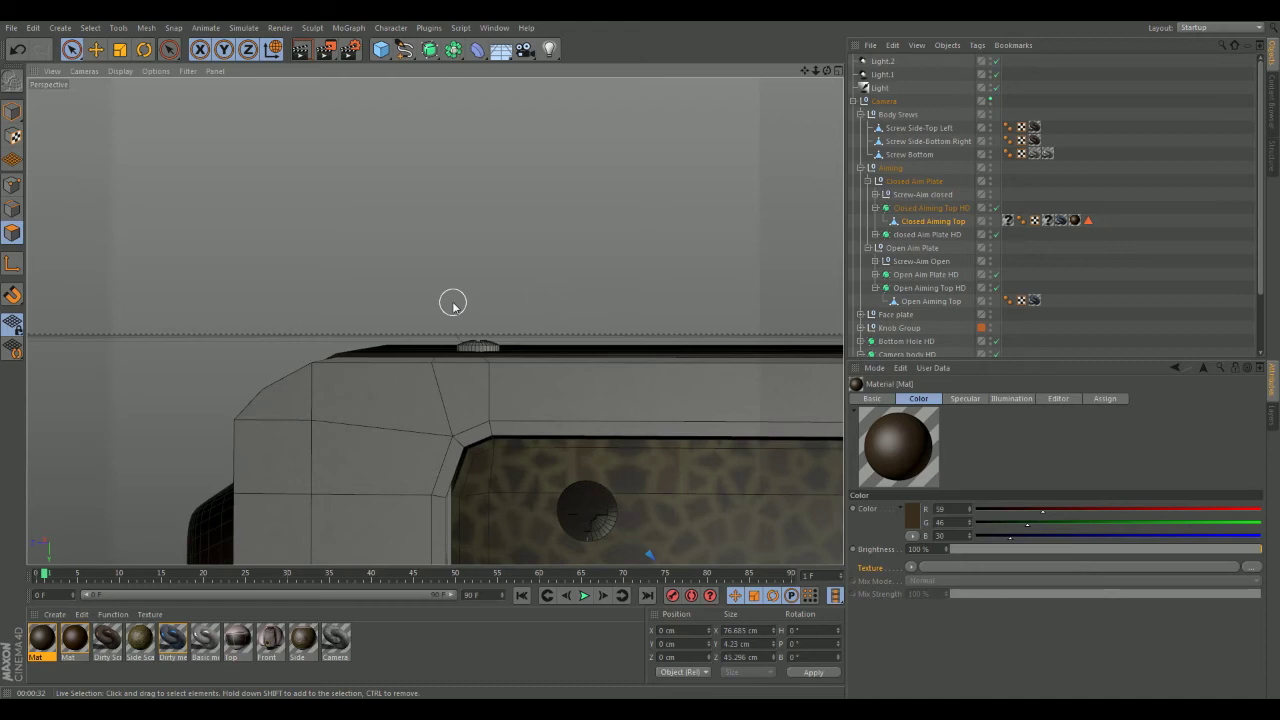
pyautogui.keyDown('alt'); pyautogui.moveTo(571, 303); pyautogui.dragTo(435, 321); pyautogui.keyUp('alt')
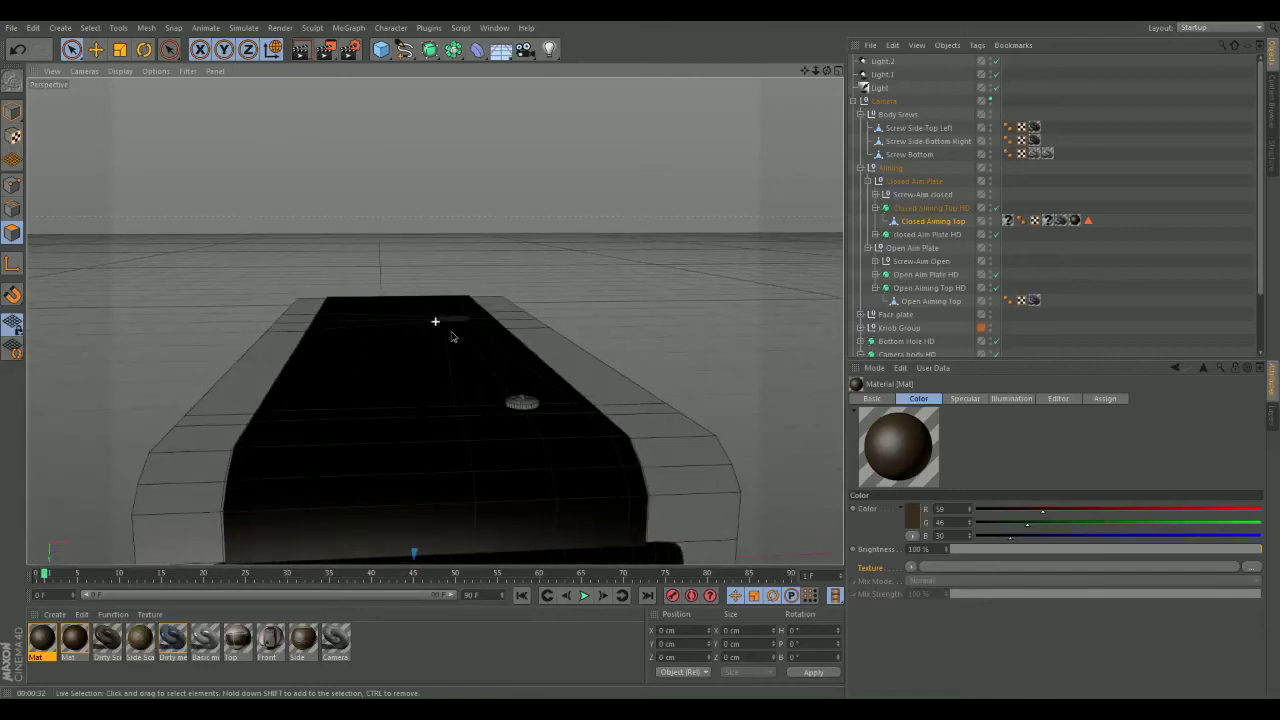
pyautogui.scroll(3, 491, 406)
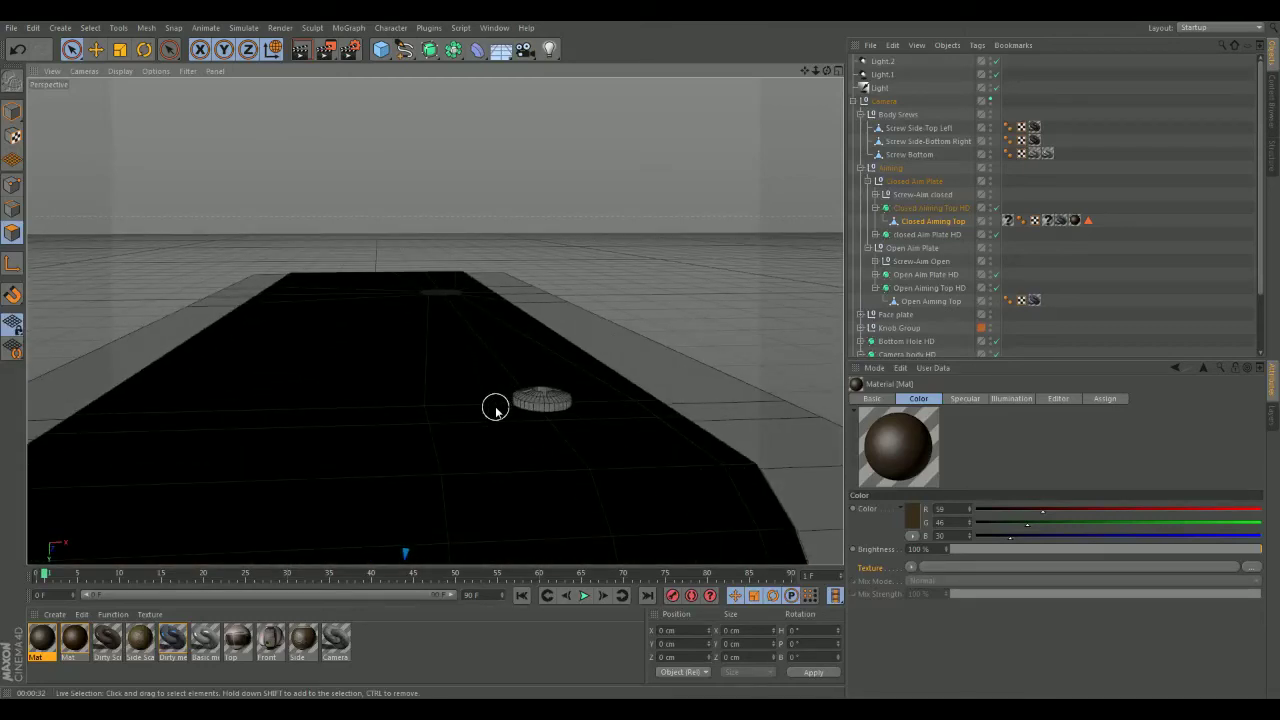
pyautogui.keyDown('alt'); pyautogui.moveTo(600, 431); pyautogui.dragTo(634, 363); pyautogui.keyUp('alt')
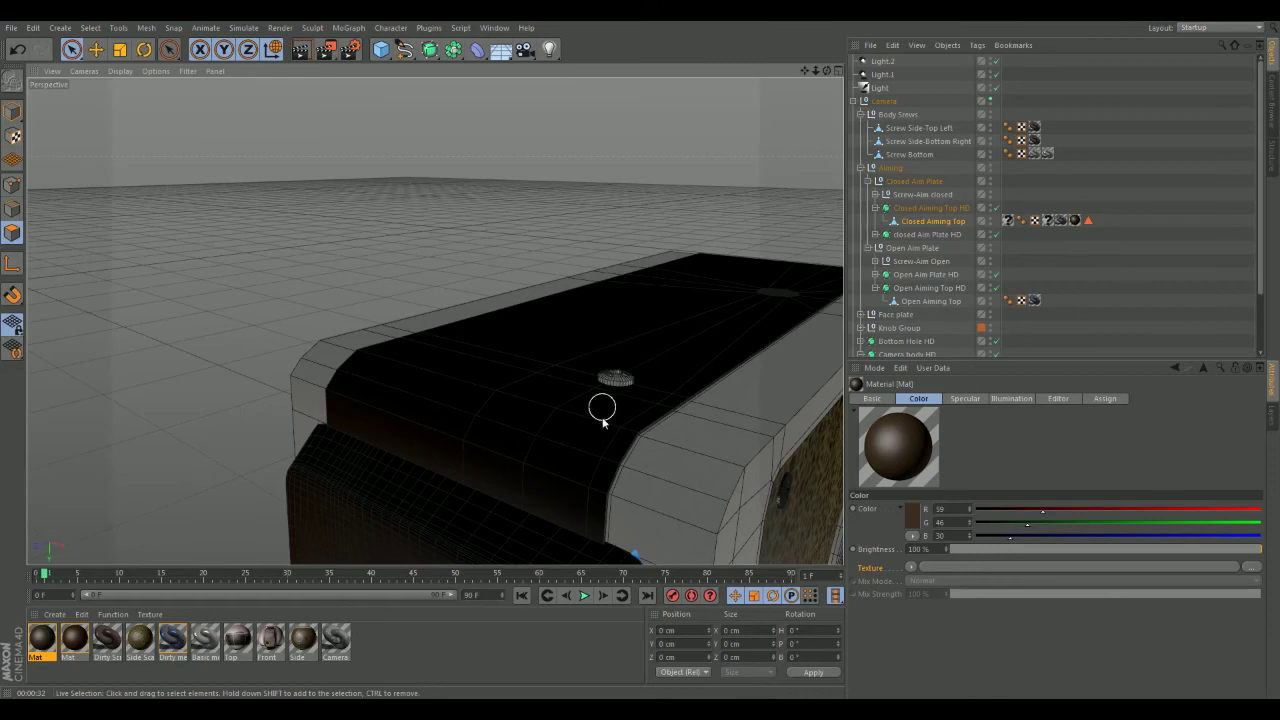
pyautogui.keyDown('alt'); pyautogui.moveTo(602, 420); pyautogui.dragTo(497, 451); pyautogui.keyUp('alt')
pyautogui.keyDown('alt'); pyautogui.moveTo(780, 425); pyautogui.dragTo(500, 386, button='middle'); pyautogui.keyUp('alt')
pyautogui.keyDown('alt'); pyautogui.moveTo(660, 388); pyautogui.dragTo(408, 382, button='middle'); pyautogui.keyUp('alt')
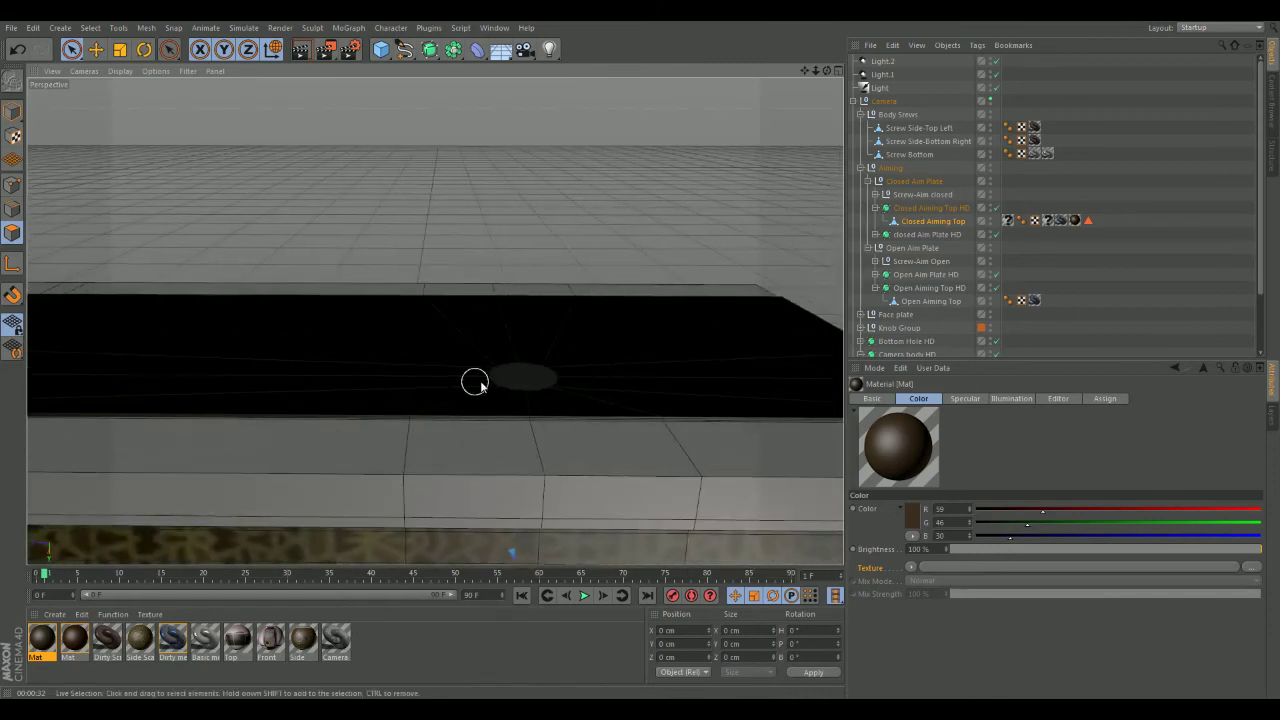
# Create a new material with Reflection enabled and apply it to the small rounded glass at the centre of the lens barrel
pyautogui.keyDown('alt'); pyautogui.moveTo(551, 397); pyautogui.dragTo(447, 449); pyautogui.keyUp('alt')
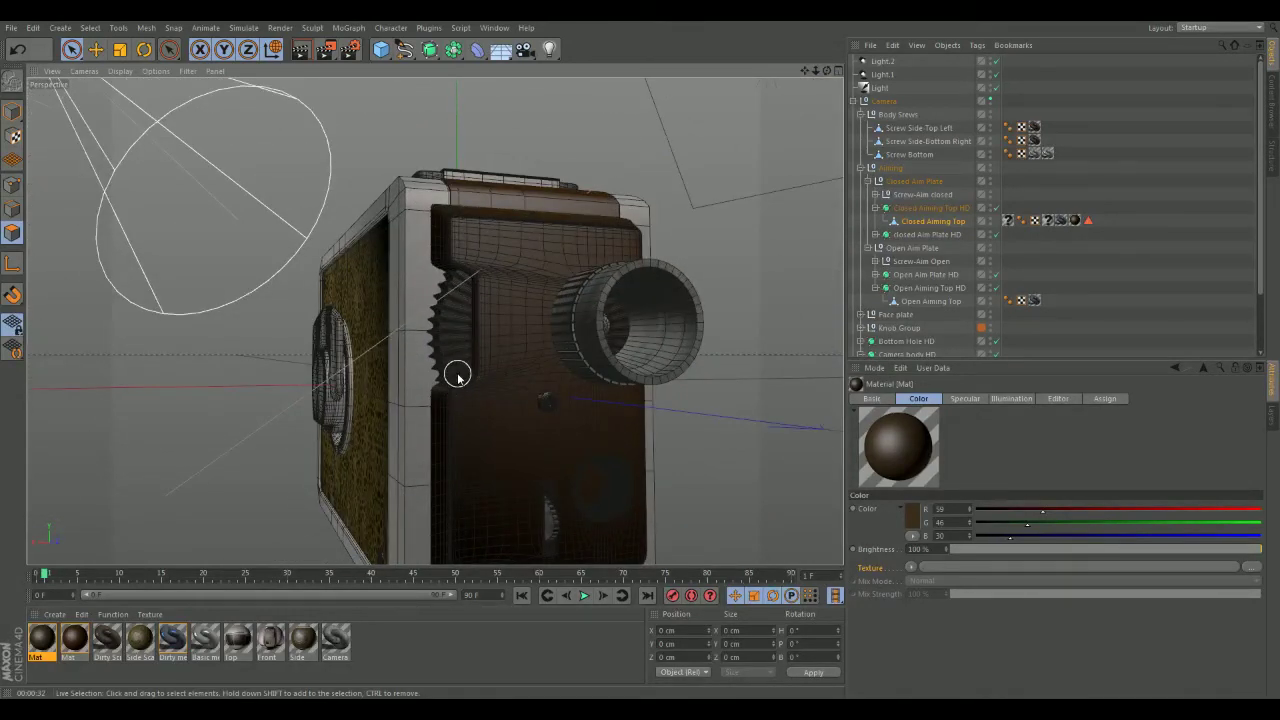
pyautogui.keyDown('alt'); pyautogui.moveTo(628, 333); pyautogui.dragTo(672, 420); pyautogui.keyUp('alt')
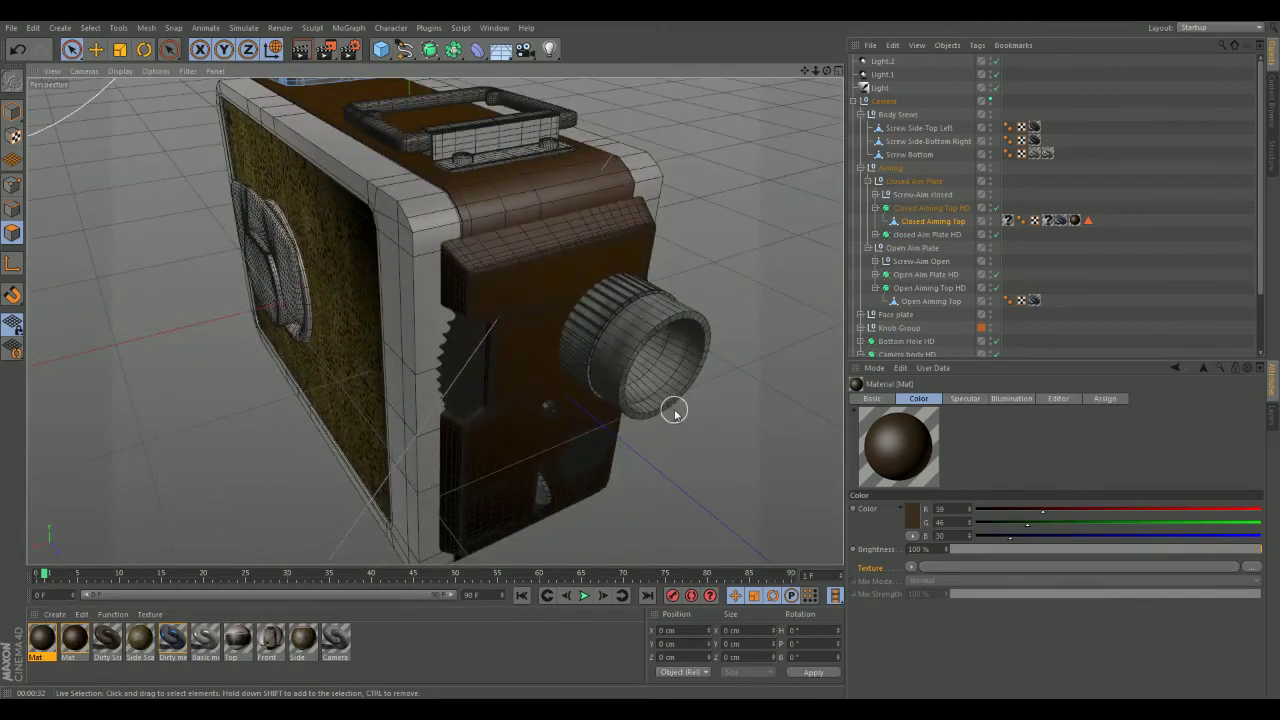
pyautogui.keyDown('alt'); pyautogui.moveTo(625, 373); pyautogui.dragTo(650, 353); pyautogui.keyUp('alt')
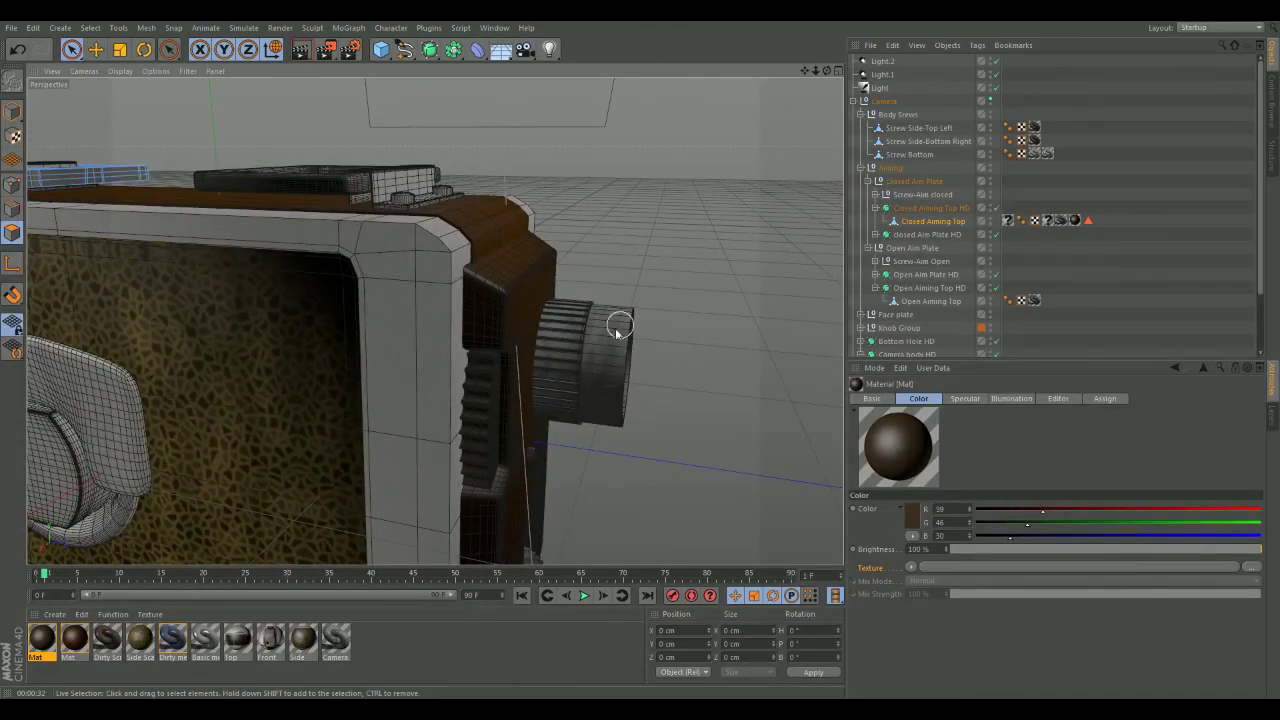
pyautogui.keyDown('alt'); pyautogui.moveTo(610, 408); pyautogui.dragTo(466, 377); pyautogui.keyUp('alt')
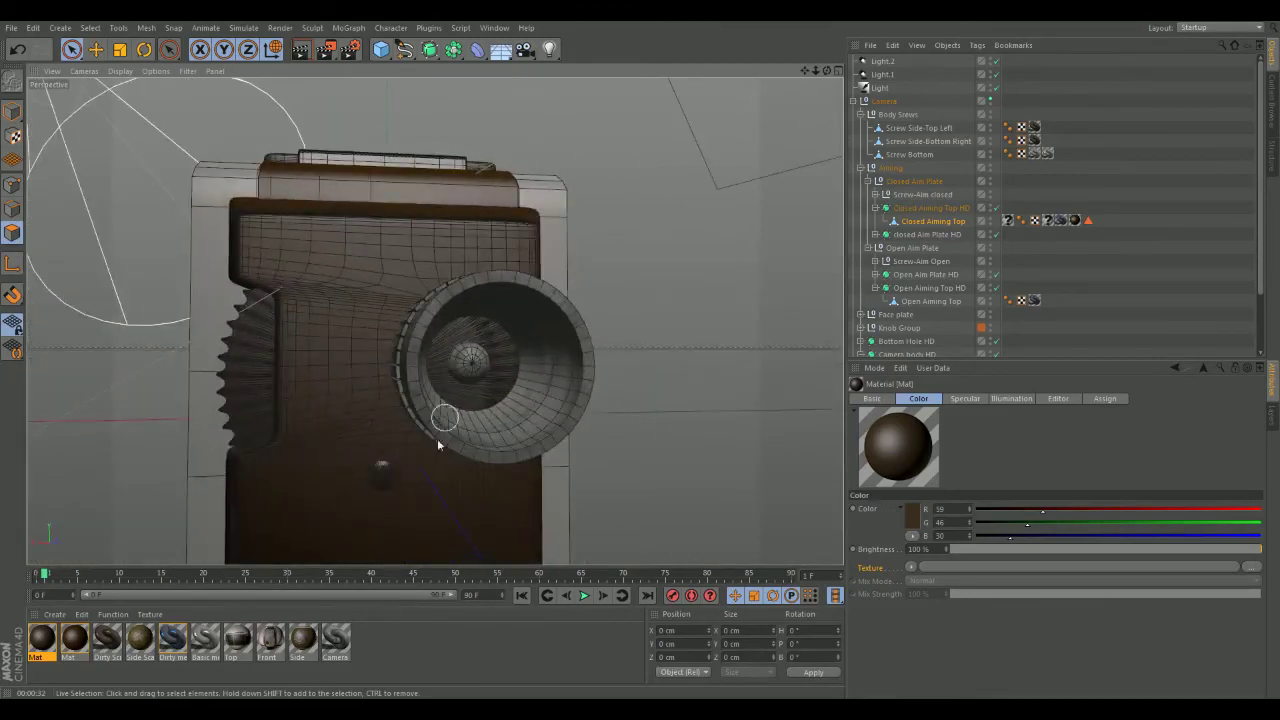
pyautogui.click(403, 651)
pyautogui.doubleClick(381, 646)
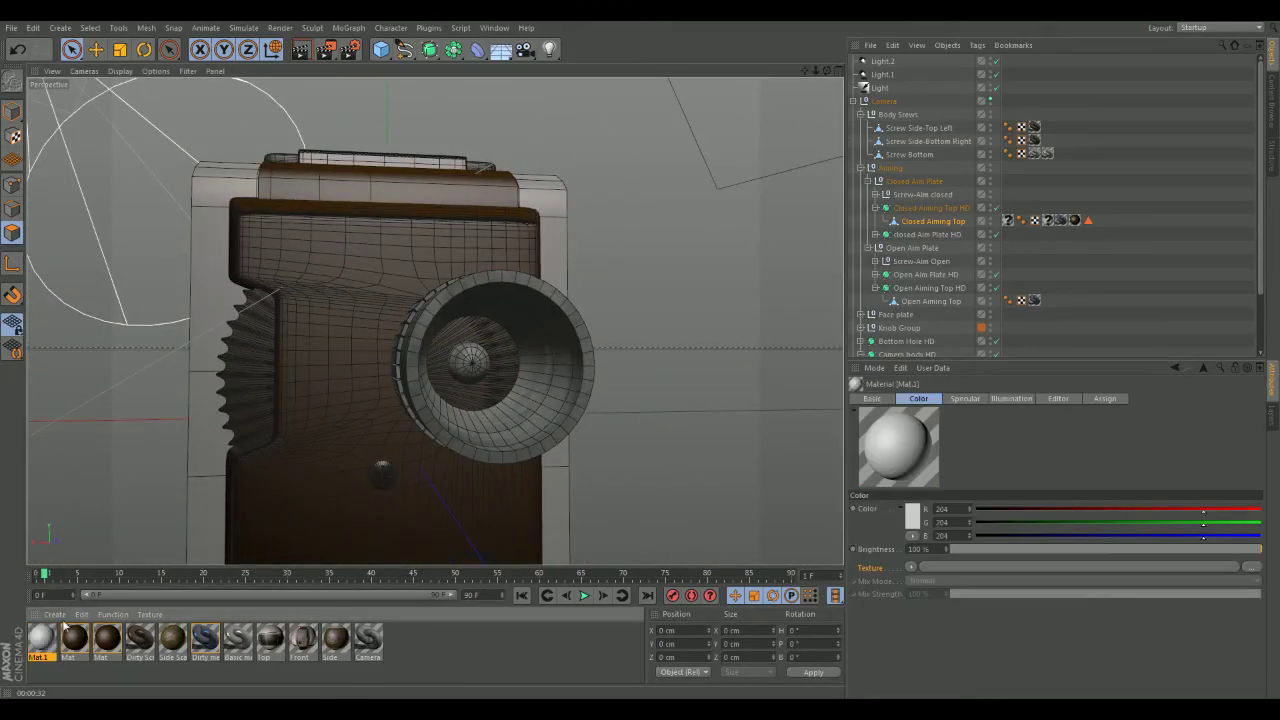
pyautogui.click(995, 399)
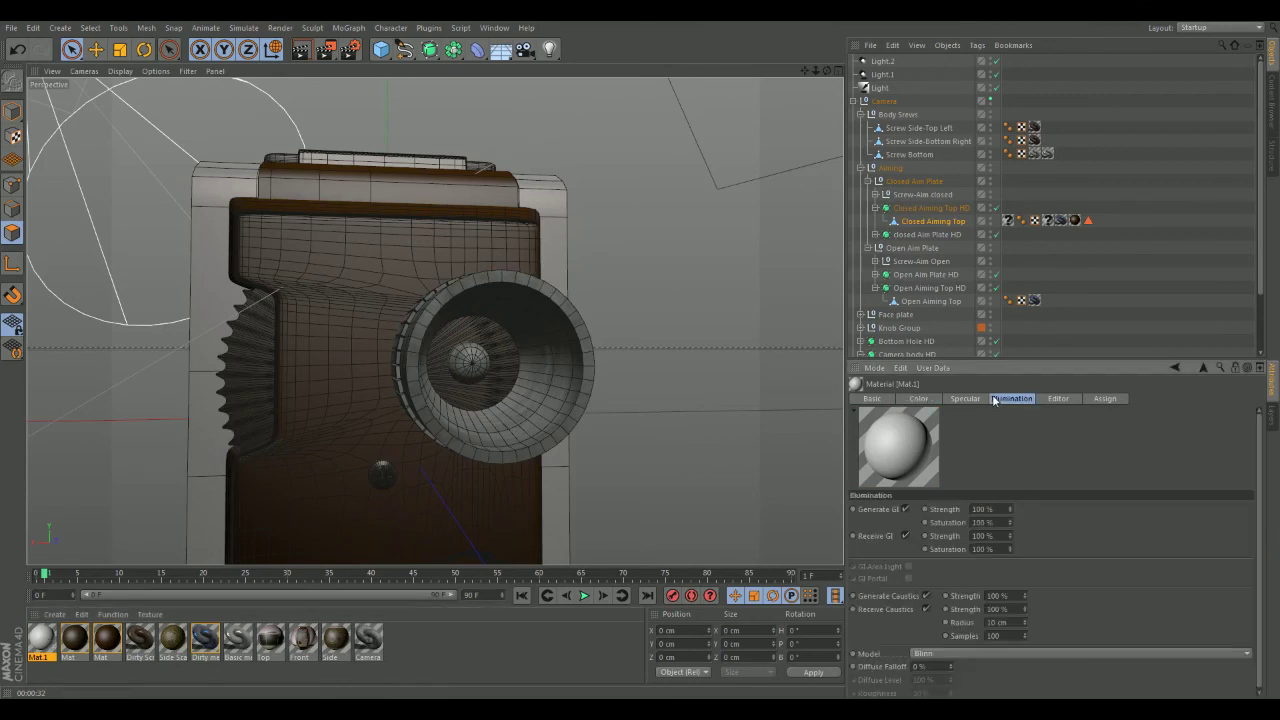
pyautogui.click(874, 399)
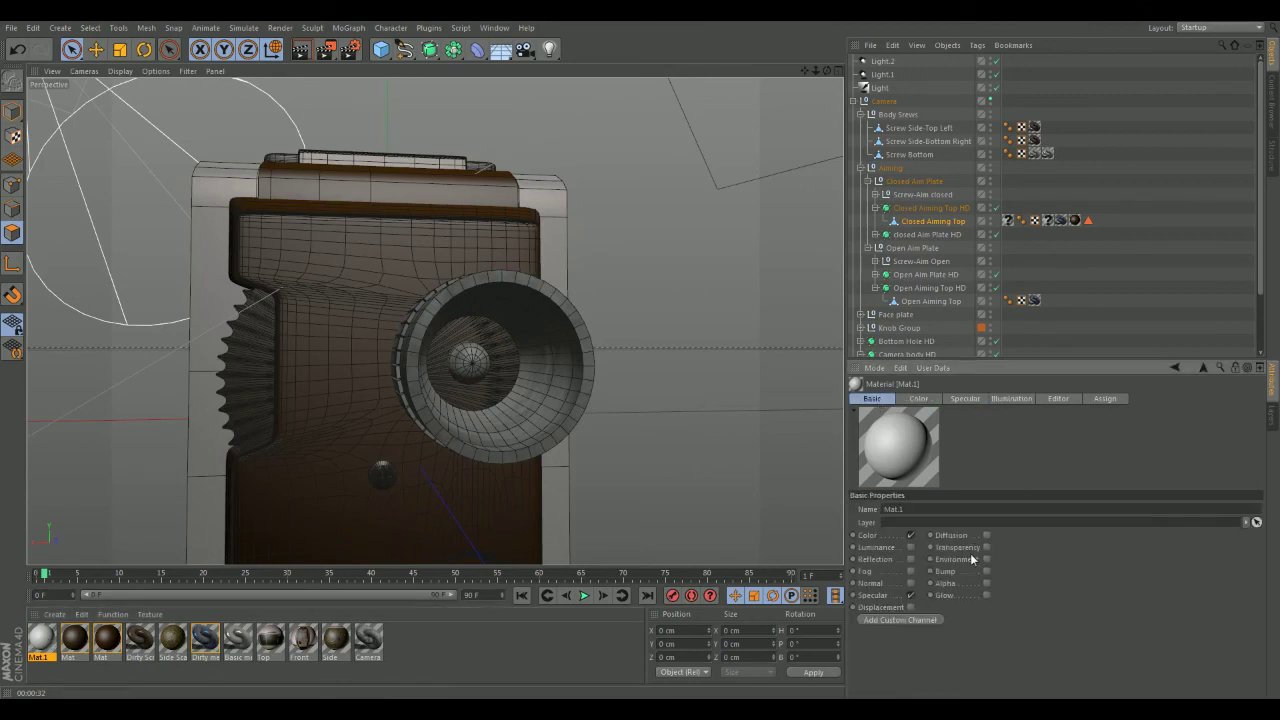
pyautogui.click(910, 560)
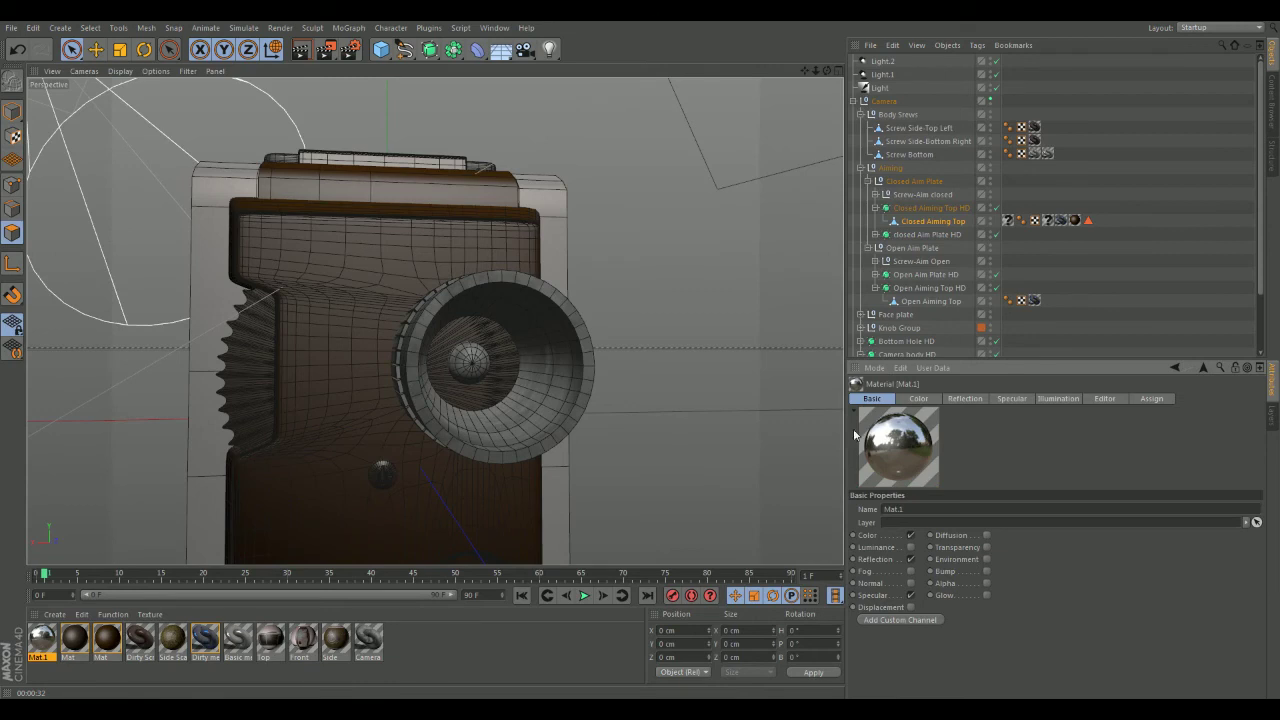
pyautogui.moveTo(42, 652); pyautogui.dragTo(471, 373)
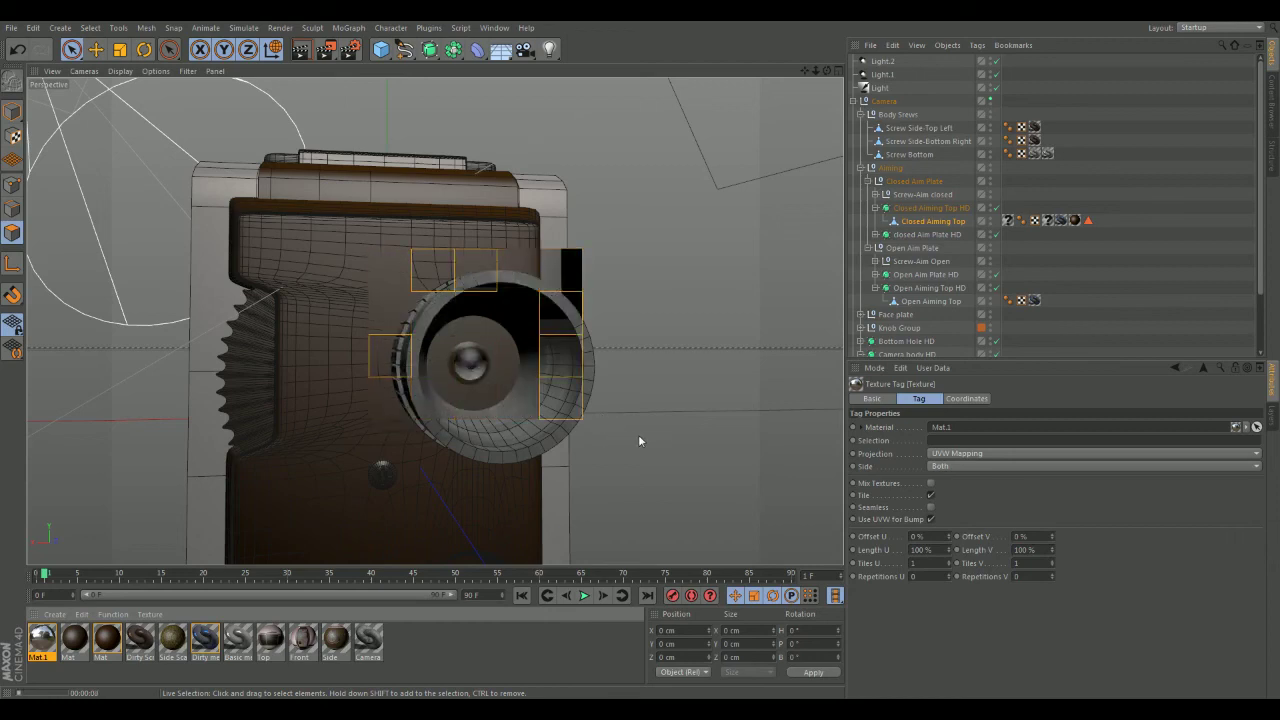
# Examine the lens barrel with its centre glass, the face plate and the side panel with the knob from several angles
pyautogui.keyDown('alt'); pyautogui.moveTo(651, 440); pyautogui.dragTo(551, 477); pyautogui.keyUp('alt')
pyautogui.keyDown('alt'); pyautogui.moveTo(517, 416); pyautogui.dragTo(578, 333); pyautogui.keyUp('alt')
pyautogui.keyDown('alt'); pyautogui.moveTo(583, 385); pyautogui.dragTo(389, 332); pyautogui.keyUp('alt')
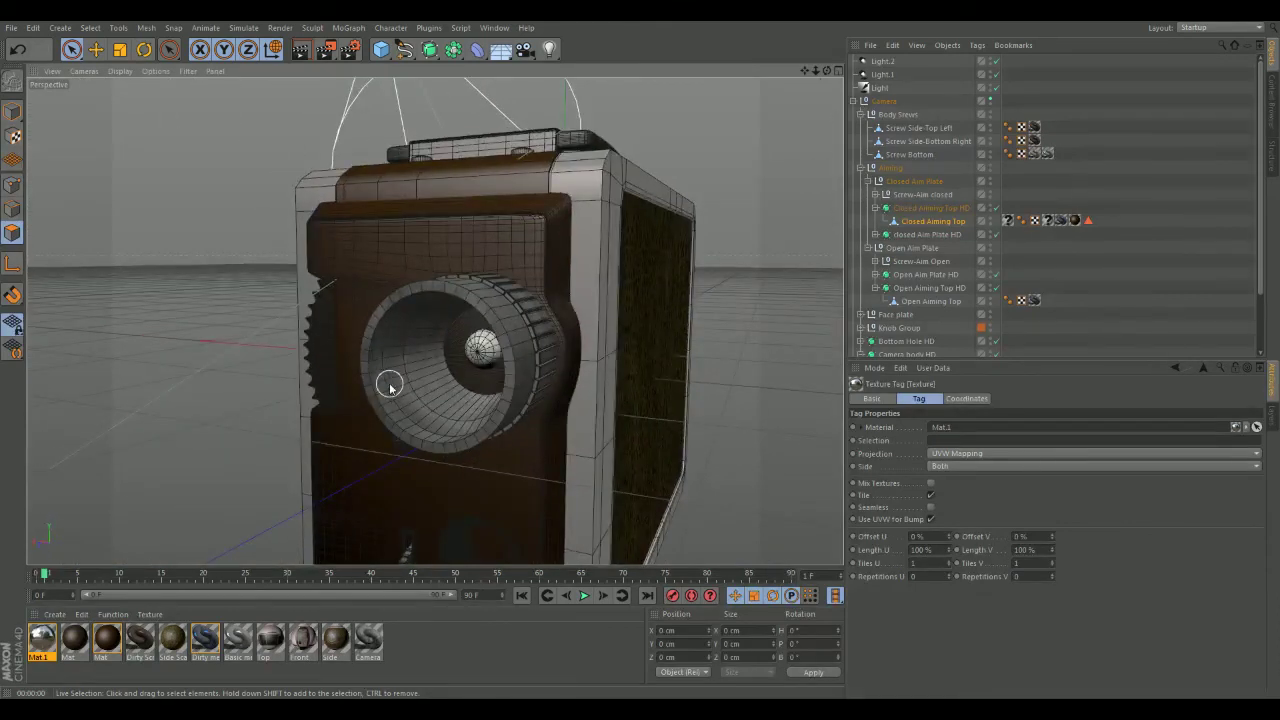
pyautogui.keyDown('alt'); pyautogui.moveTo(446, 410); pyautogui.dragTo(512, 325); pyautogui.keyUp('alt')
pyautogui.keyDown('alt'); pyautogui.moveTo(481, 366); pyautogui.dragTo(424, 333); pyautogui.keyUp('alt')
pyautogui.keyDown('alt'); pyautogui.moveTo(595, 304); pyautogui.dragTo(423, 296); pyautogui.keyUp('alt')
pyautogui.moveTo(428, 410)
pyautogui.keyDown('alt'); pyautogui.mouseDown()
pyautogui.moveTo(678, 426)
pyautogui.moveTo(574, 463)
pyautogui.moveTo(580, 400)
pyautogui.moveTo(654, 409)
pyautogui.mouseUp(); pyautogui.keyUp('alt')
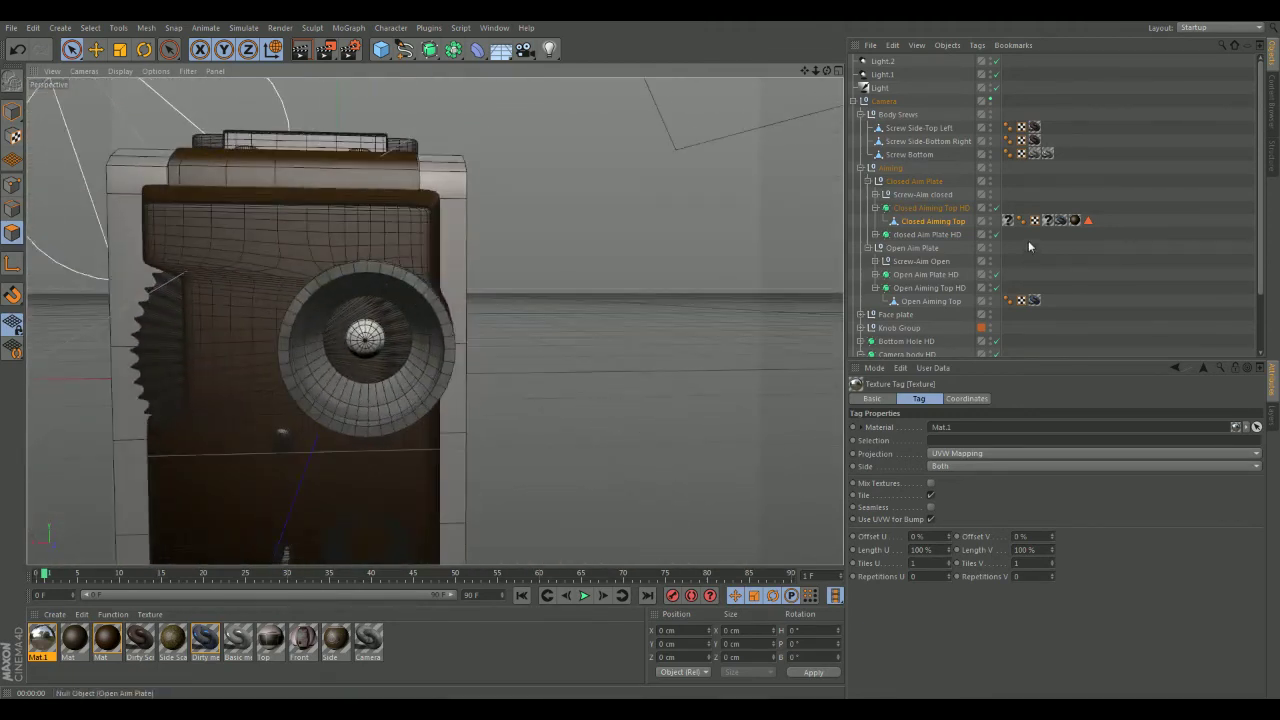
pyautogui.moveTo(646, 349)
pyautogui.keyDown('alt'); pyautogui.mouseDown()
pyautogui.moveTo(580, 383)
pyautogui.moveTo(571, 366)
pyautogui.moveTo(497, 443)
pyautogui.moveTo(554, 306)
pyautogui.moveTo(827, 316)
pyautogui.moveTo(666, 394)
pyautogui.moveTo(686, 380)
pyautogui.moveTo(659, 423)
pyautogui.mouseUp(); pyautogui.keyUp('alt')
pyautogui.keyDown('alt'); pyautogui.moveTo(659, 423); pyautogui.dragTo(647, 383, button='right'); pyautogui.keyUp('alt')
pyautogui.keyDown('alt'); pyautogui.moveTo(647, 383); pyautogui.dragTo(666, 414); pyautogui.keyUp('alt')
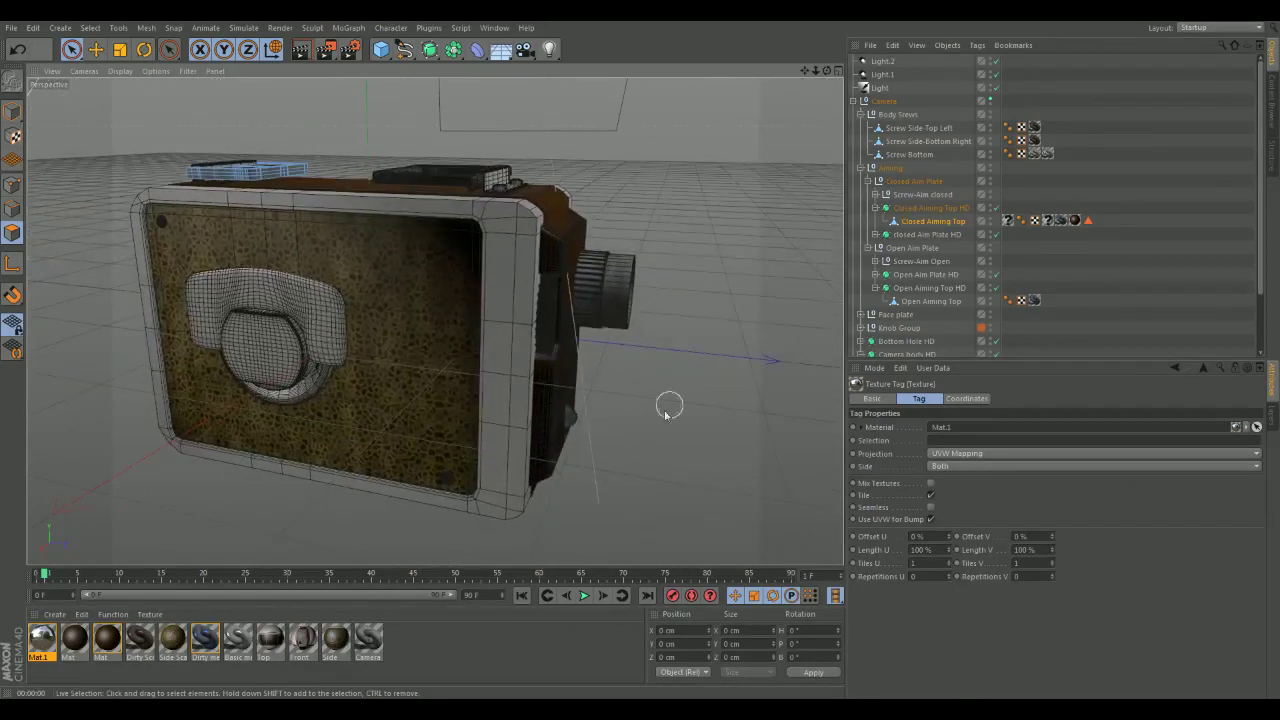
pyautogui.keyDown('alt'); pyautogui.moveTo(734, 249); pyautogui.dragTo(712, 254); pyautogui.keyUp('alt')
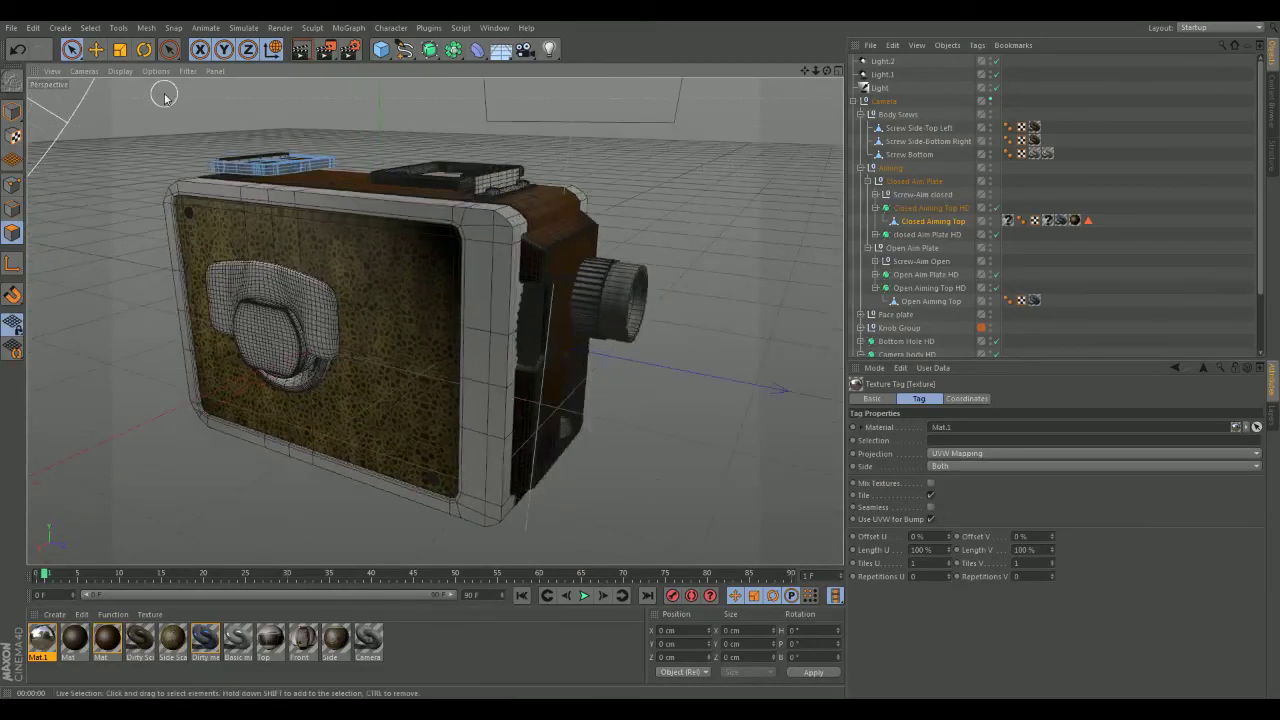